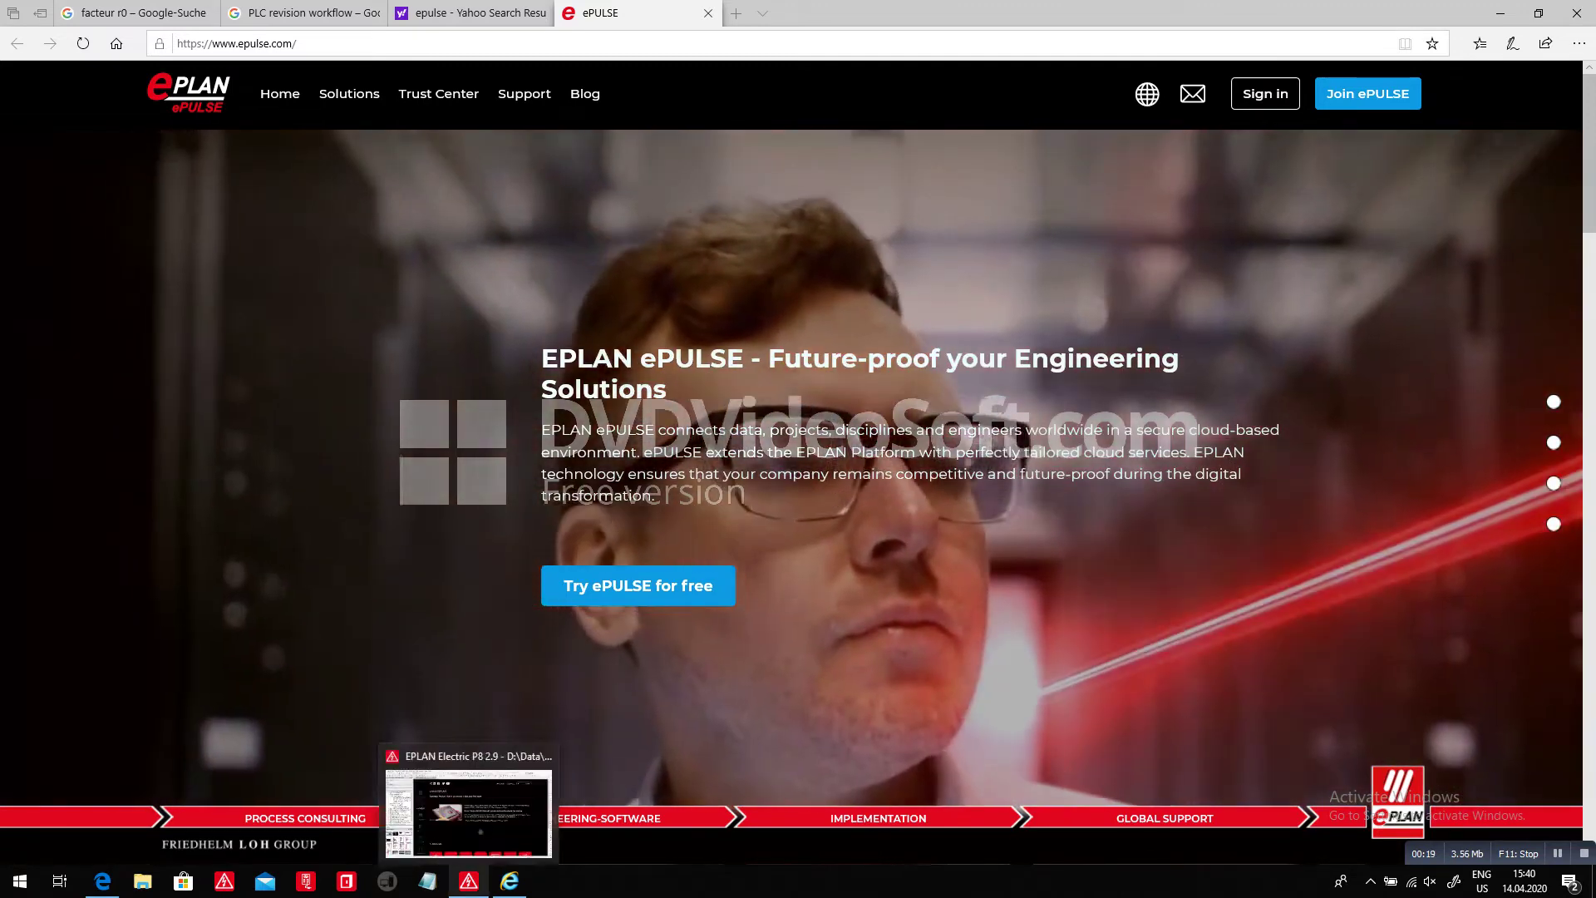
Switch to EPLAN Electric P8 and export the EPULSE Smart Value Chain JUR project to PDF in color using the TEST_LOCATION scheme.
left_click(469, 880)
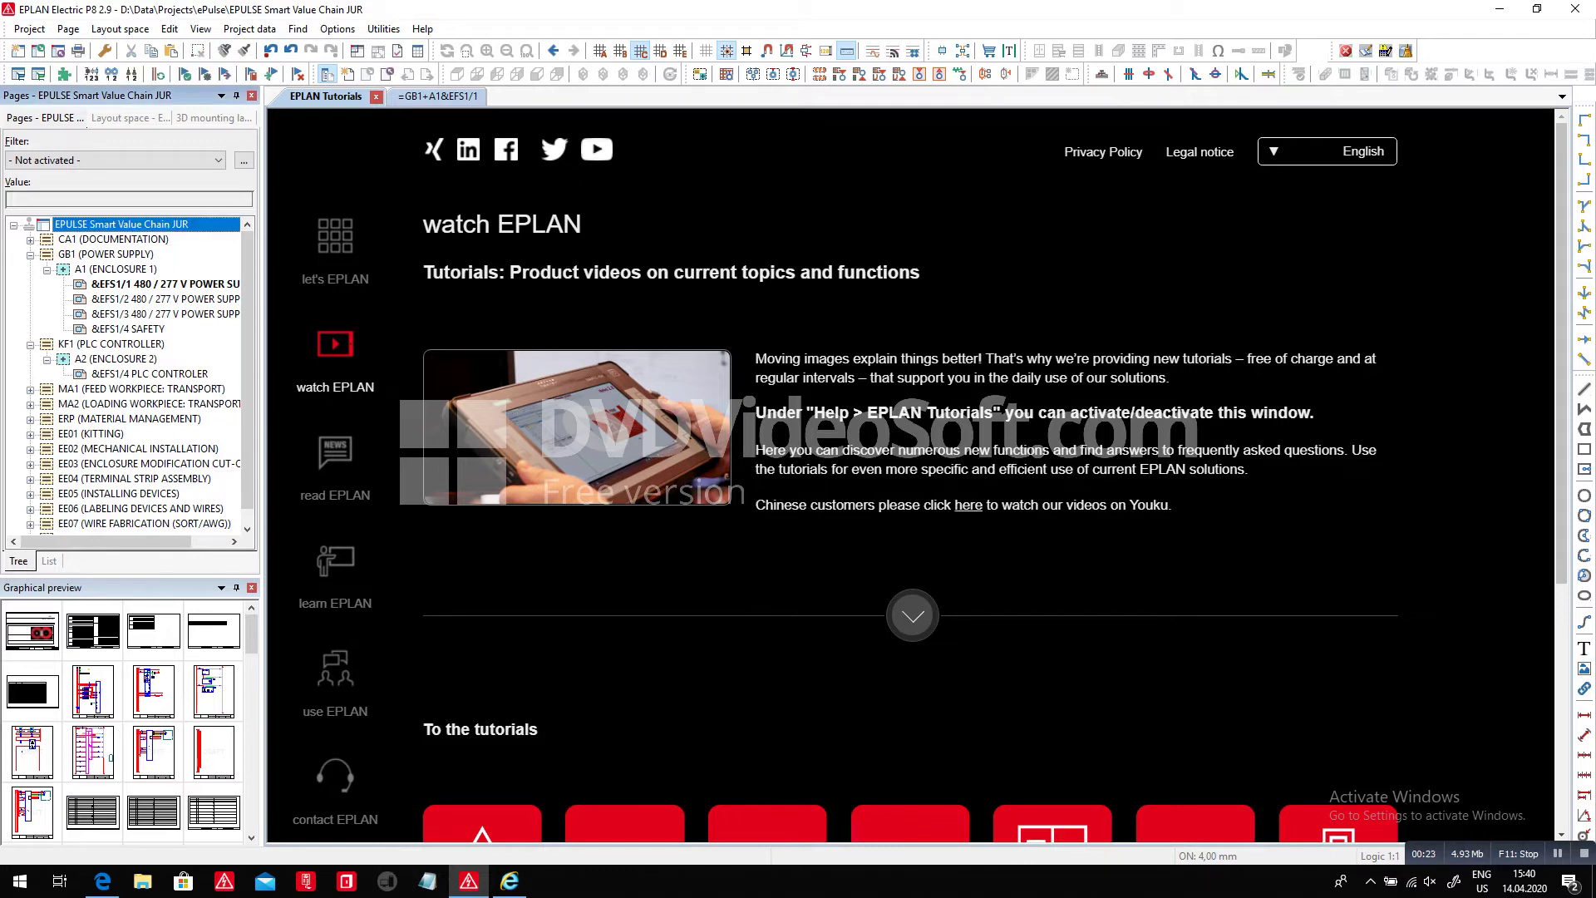
left_click(68, 28)
mouse_move(120, 28)
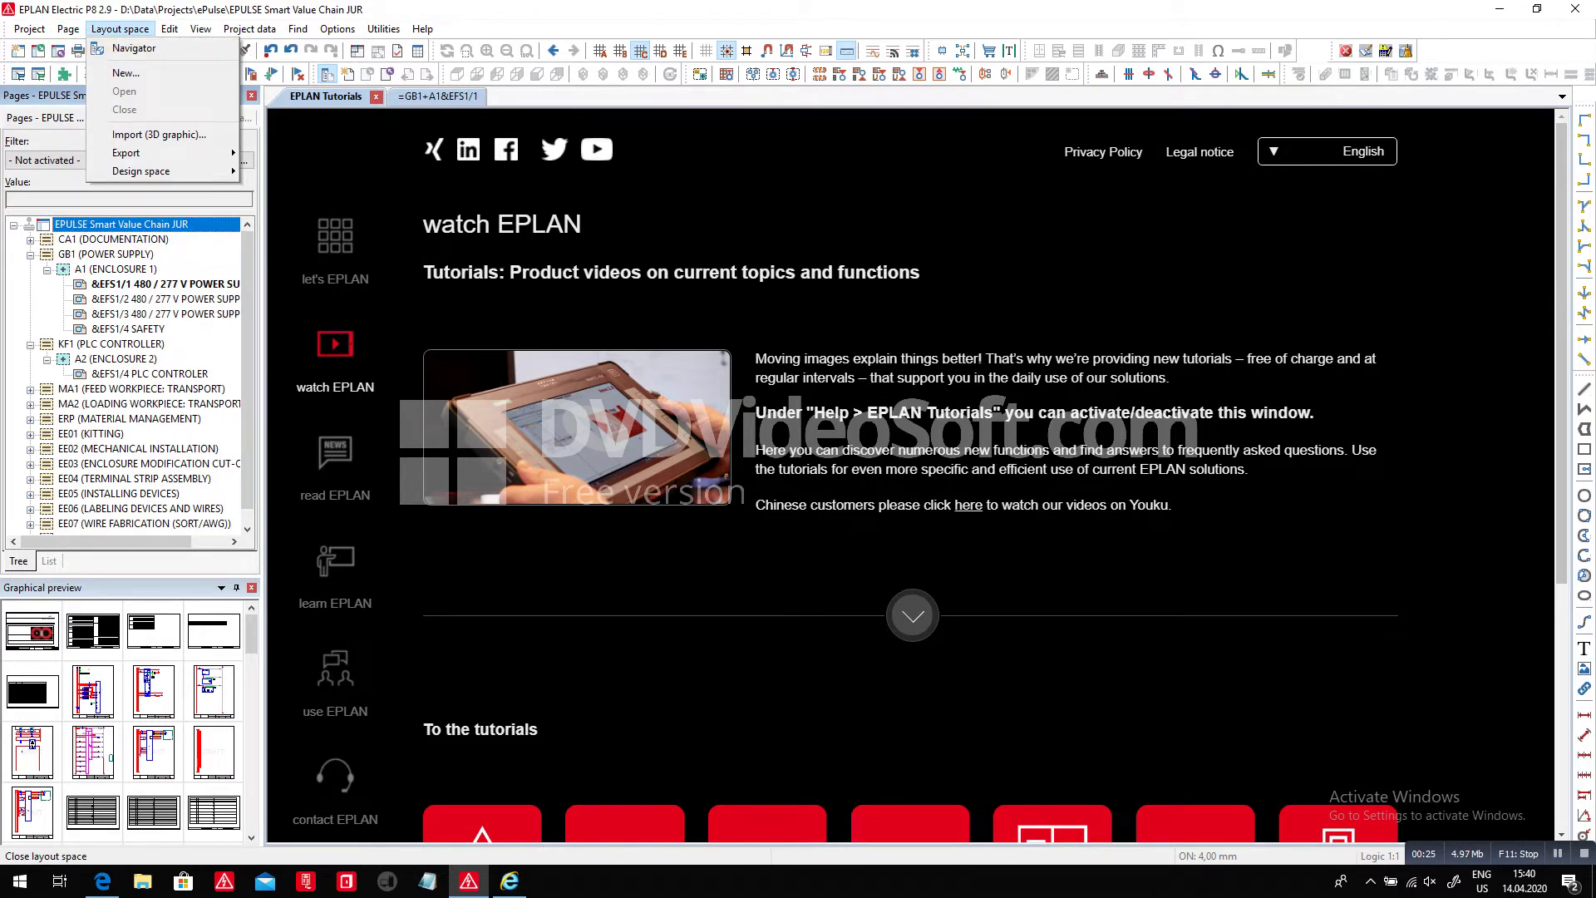
mouse_move(68, 29)
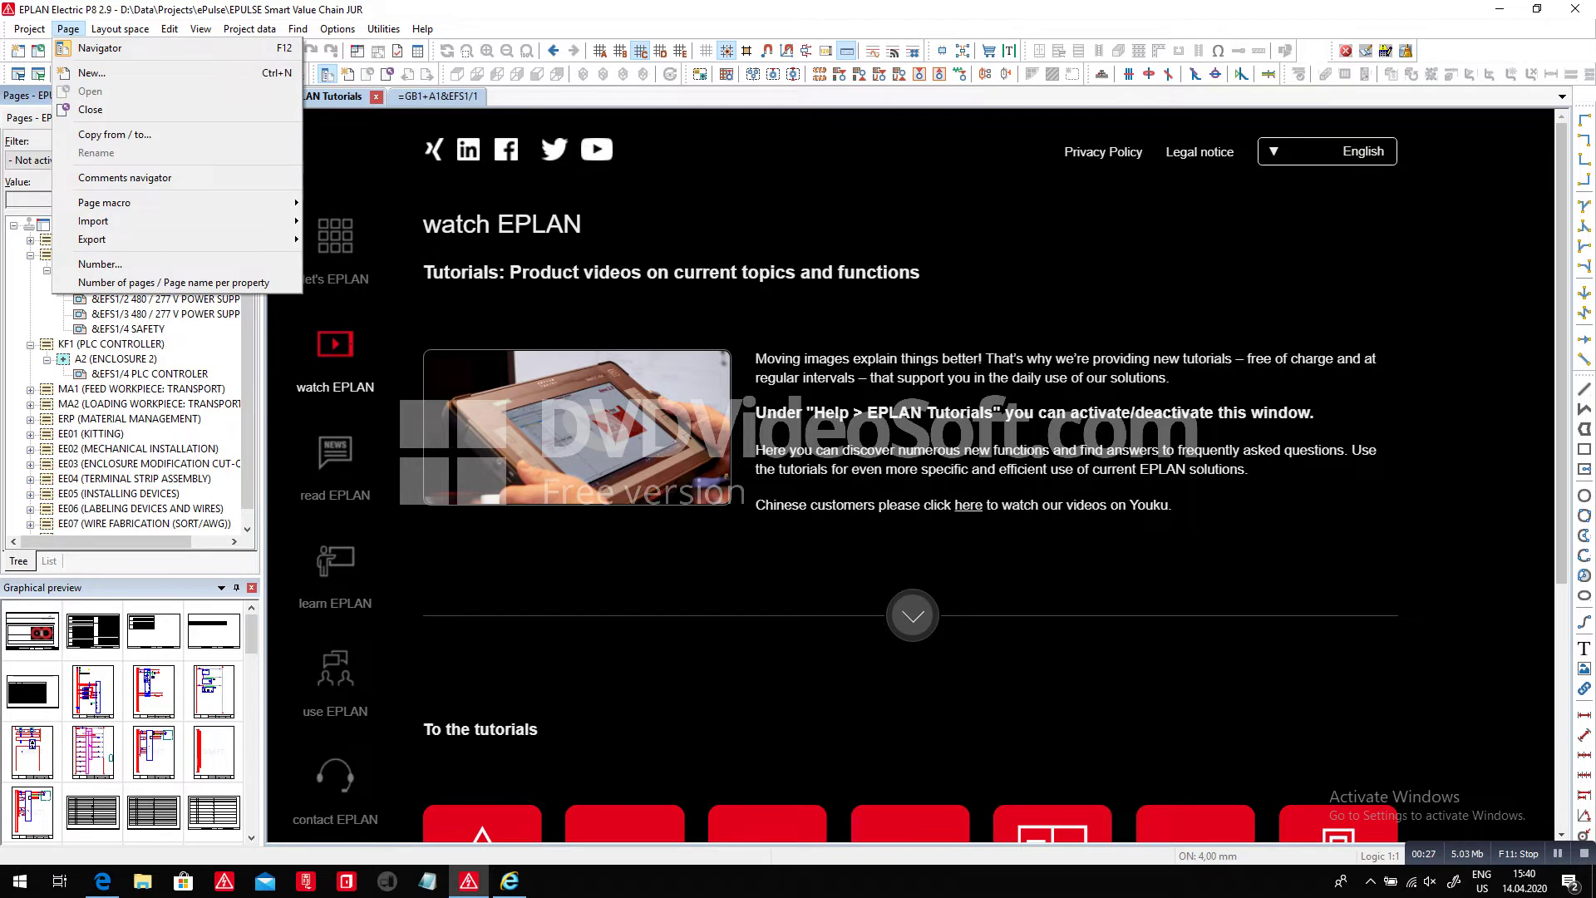
mouse_move(92, 238)
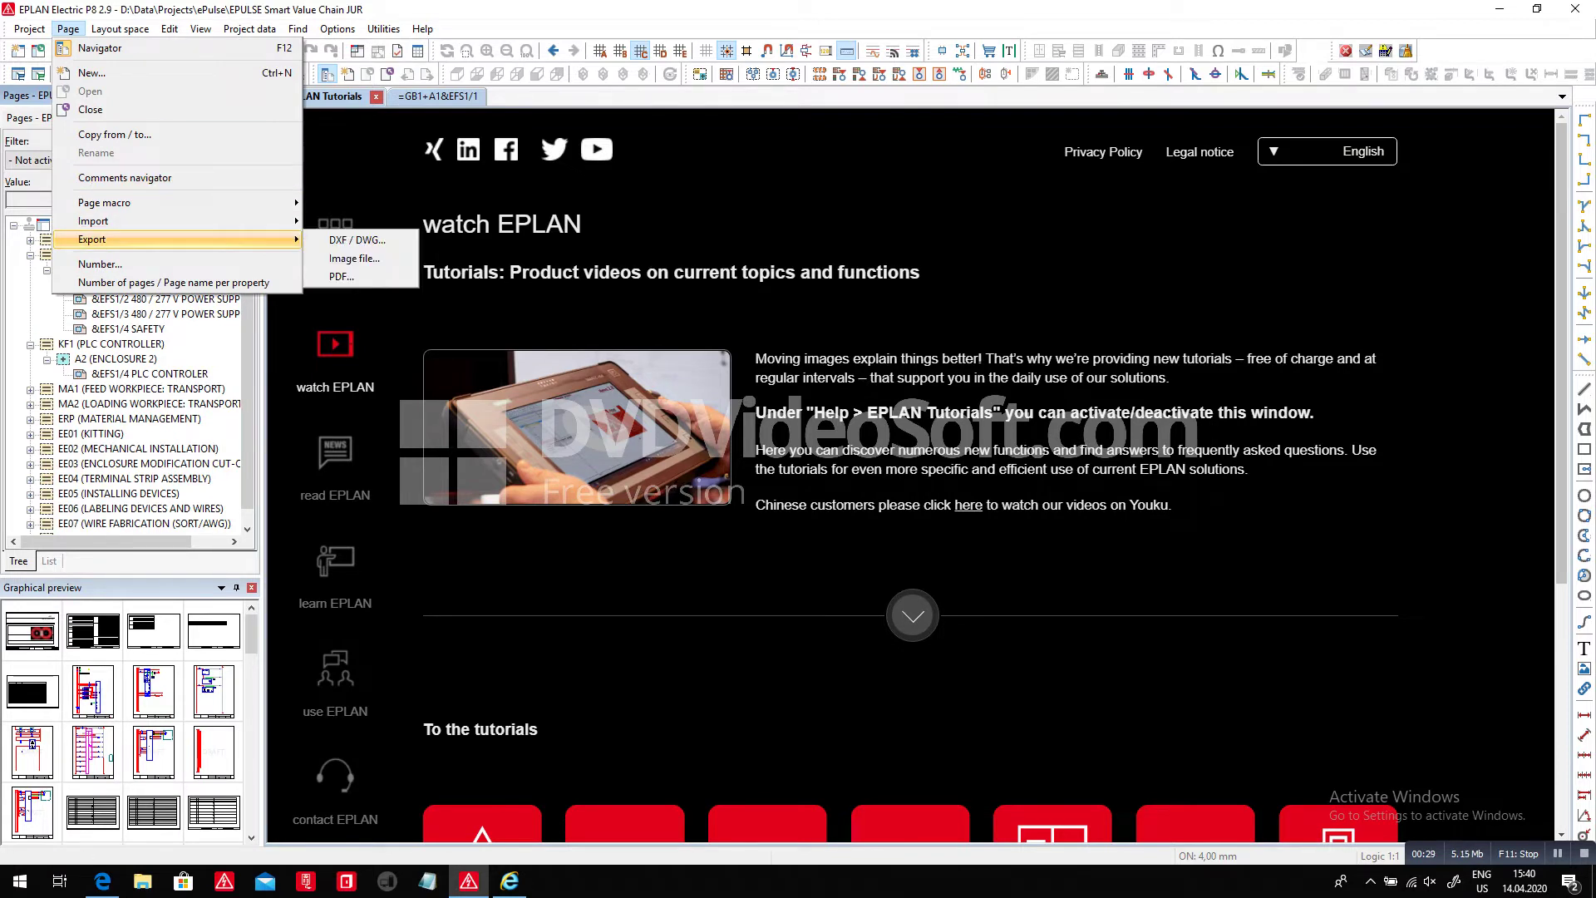
left_click(341, 276)
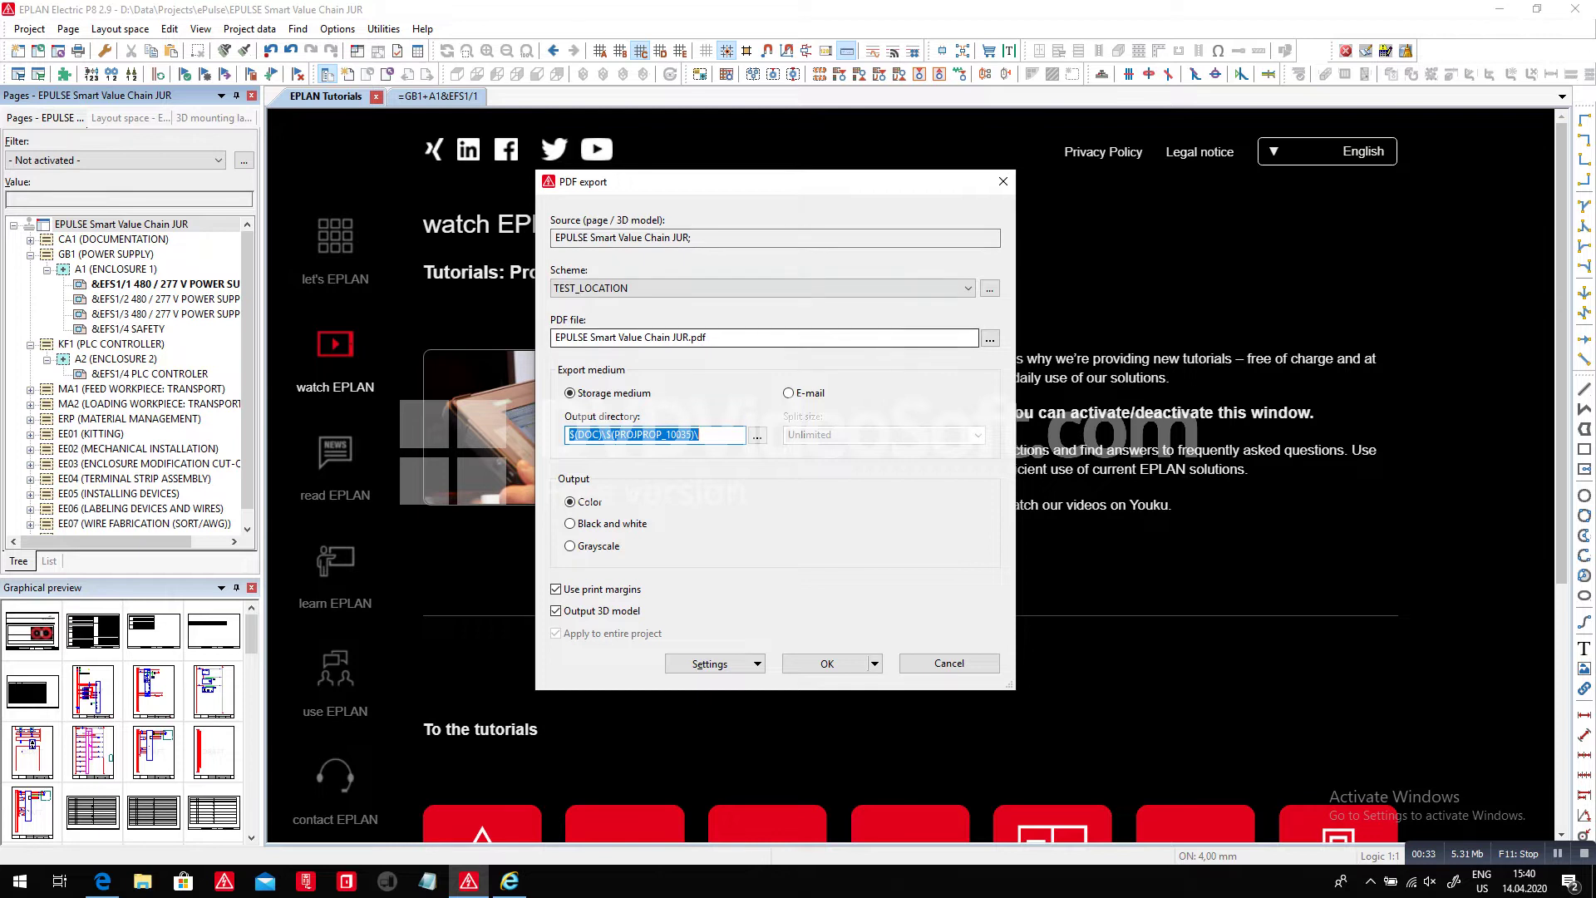
left_click(827, 663)
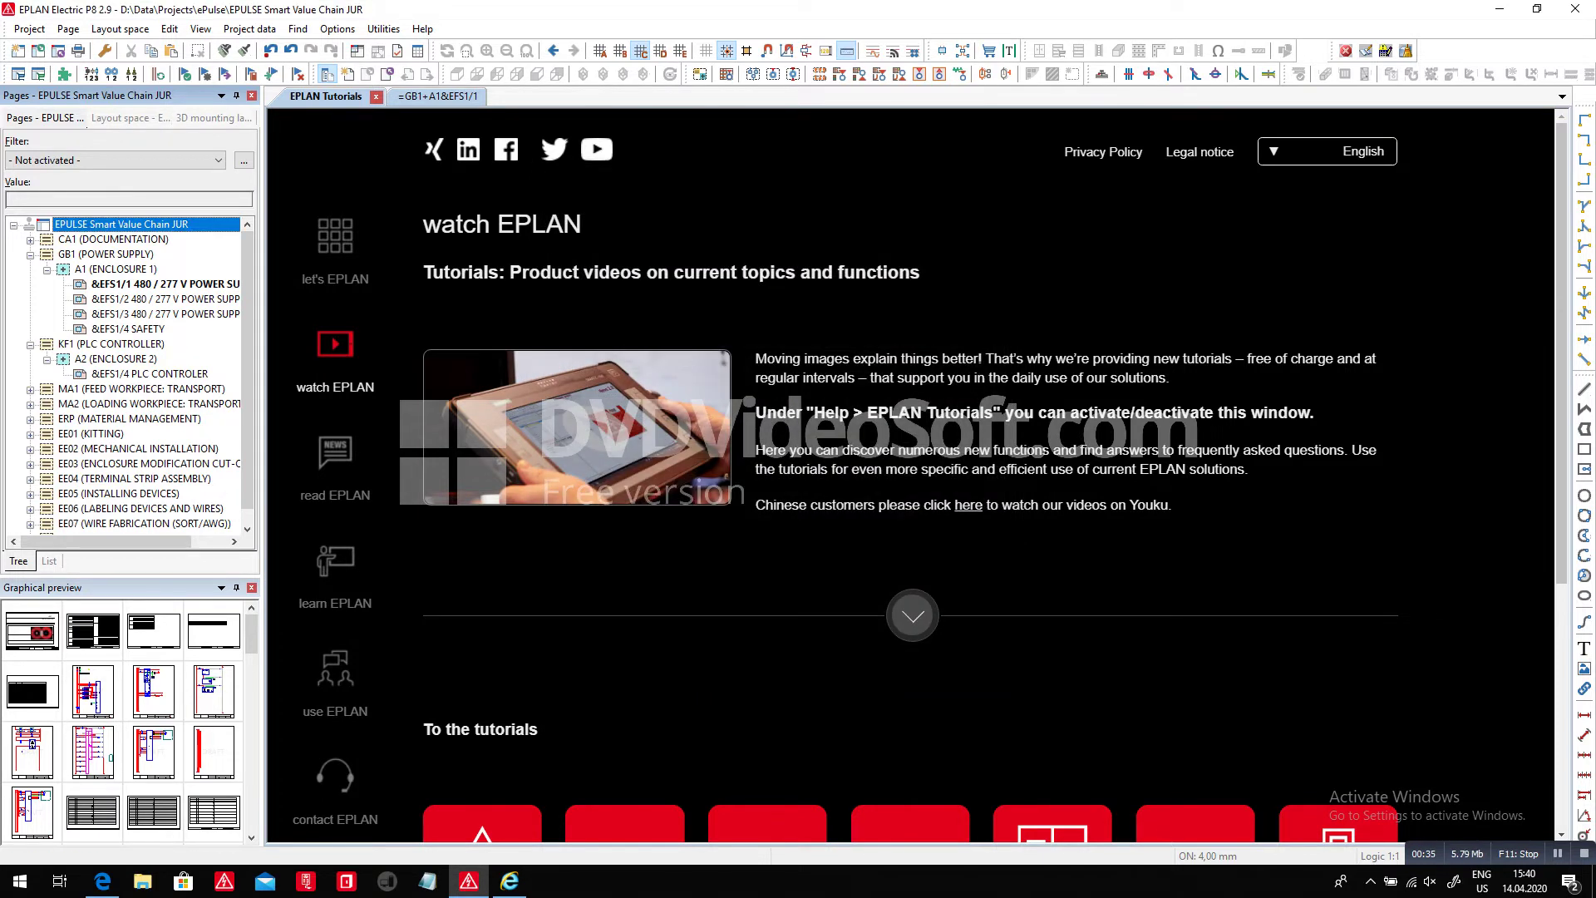
left_click(68, 28)
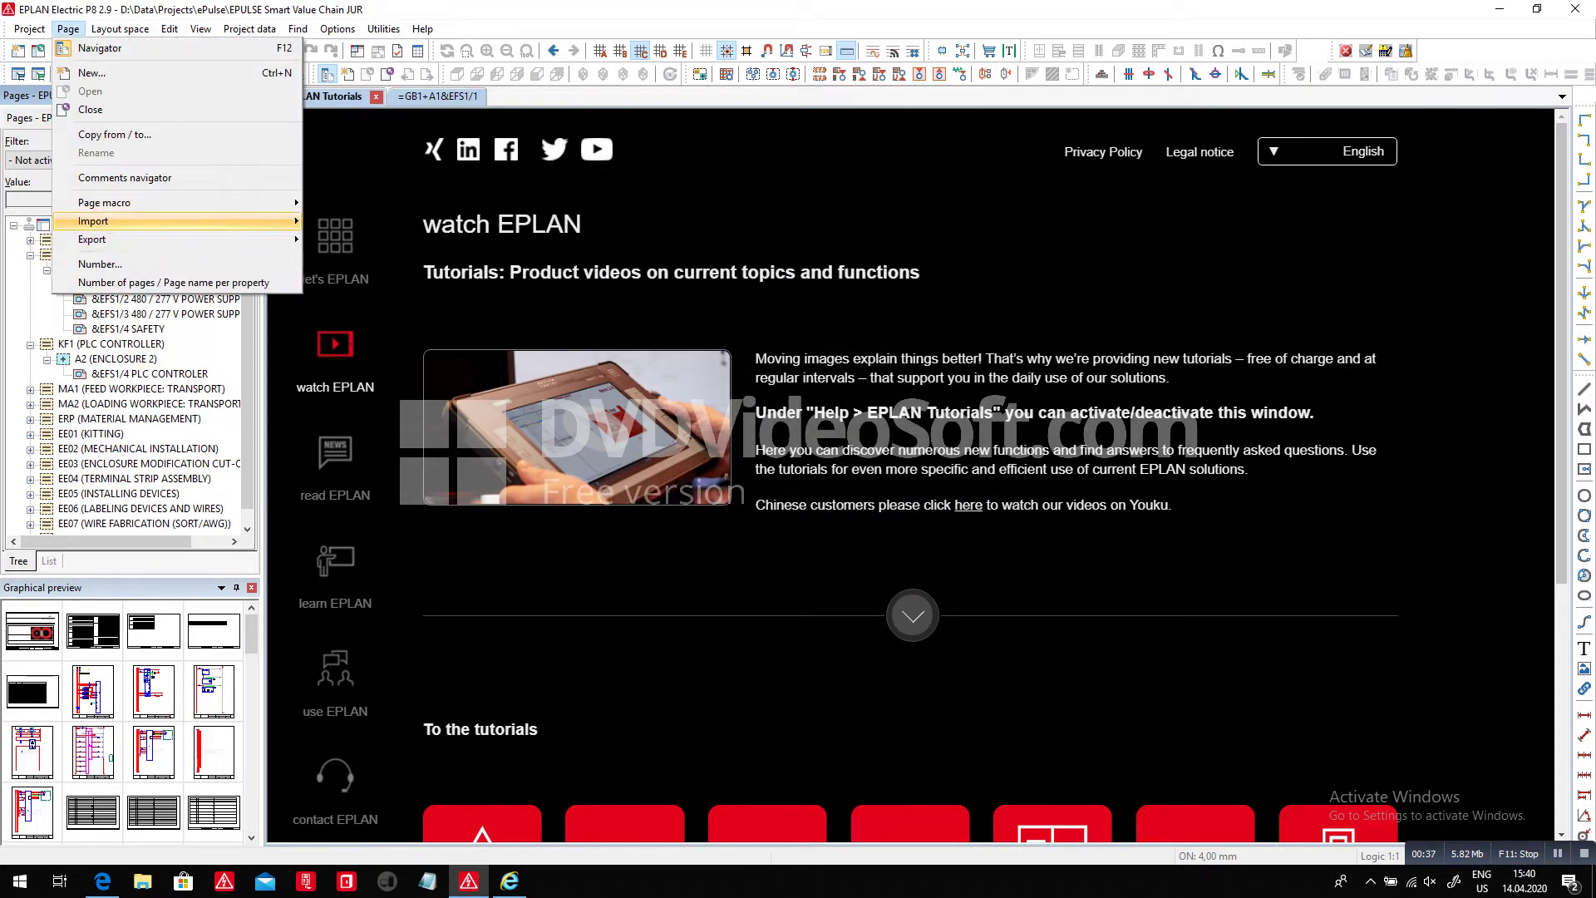
mouse_move(166, 220)
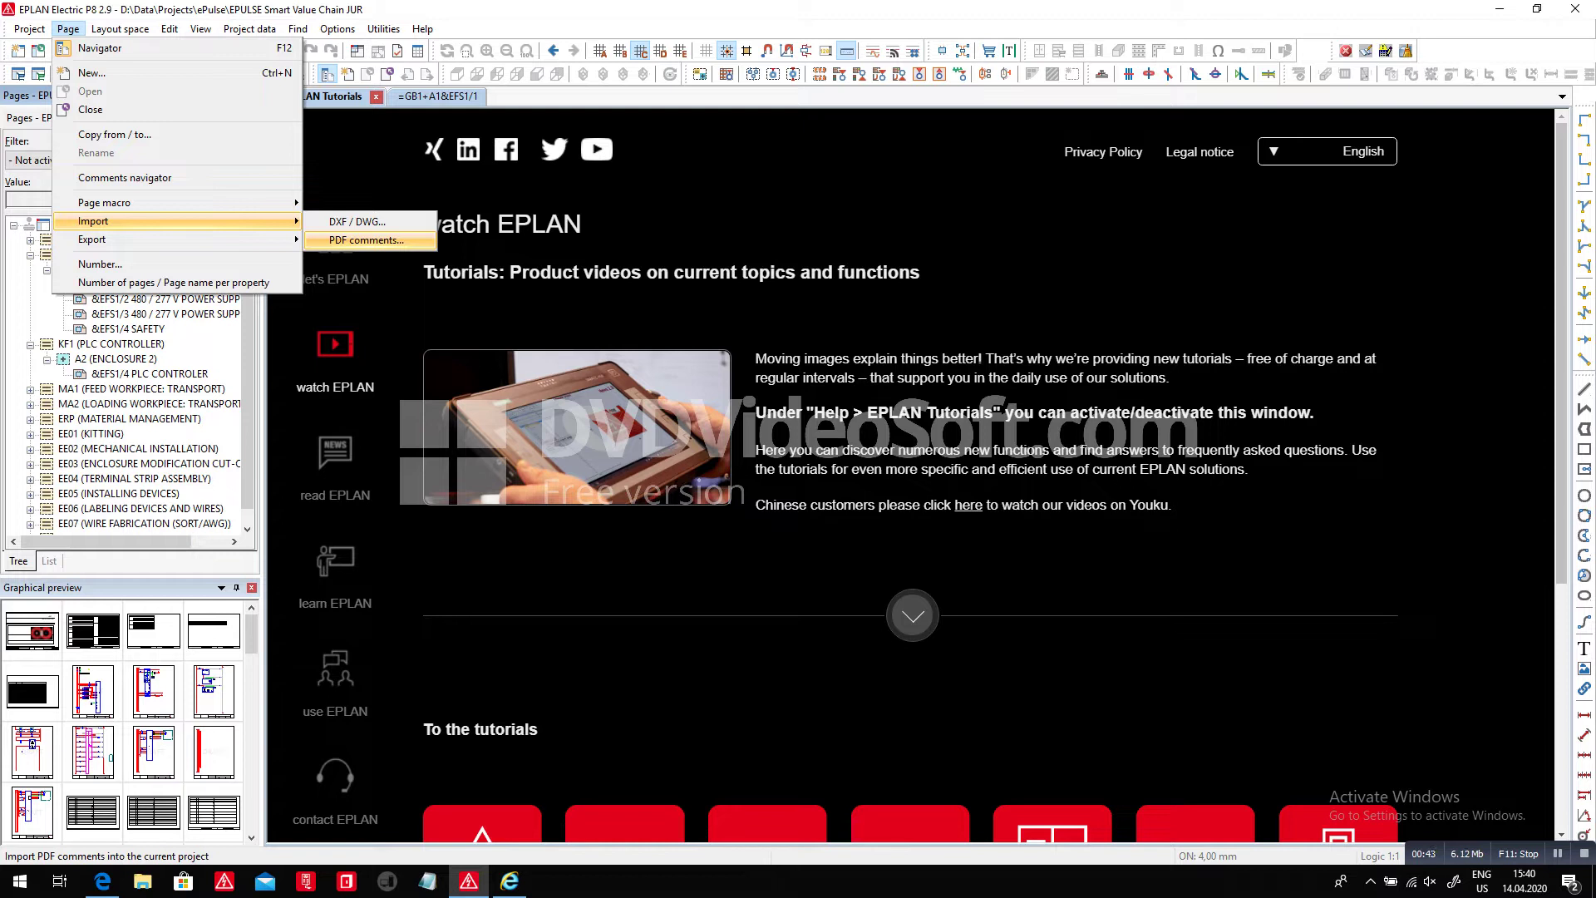
key("Escape")
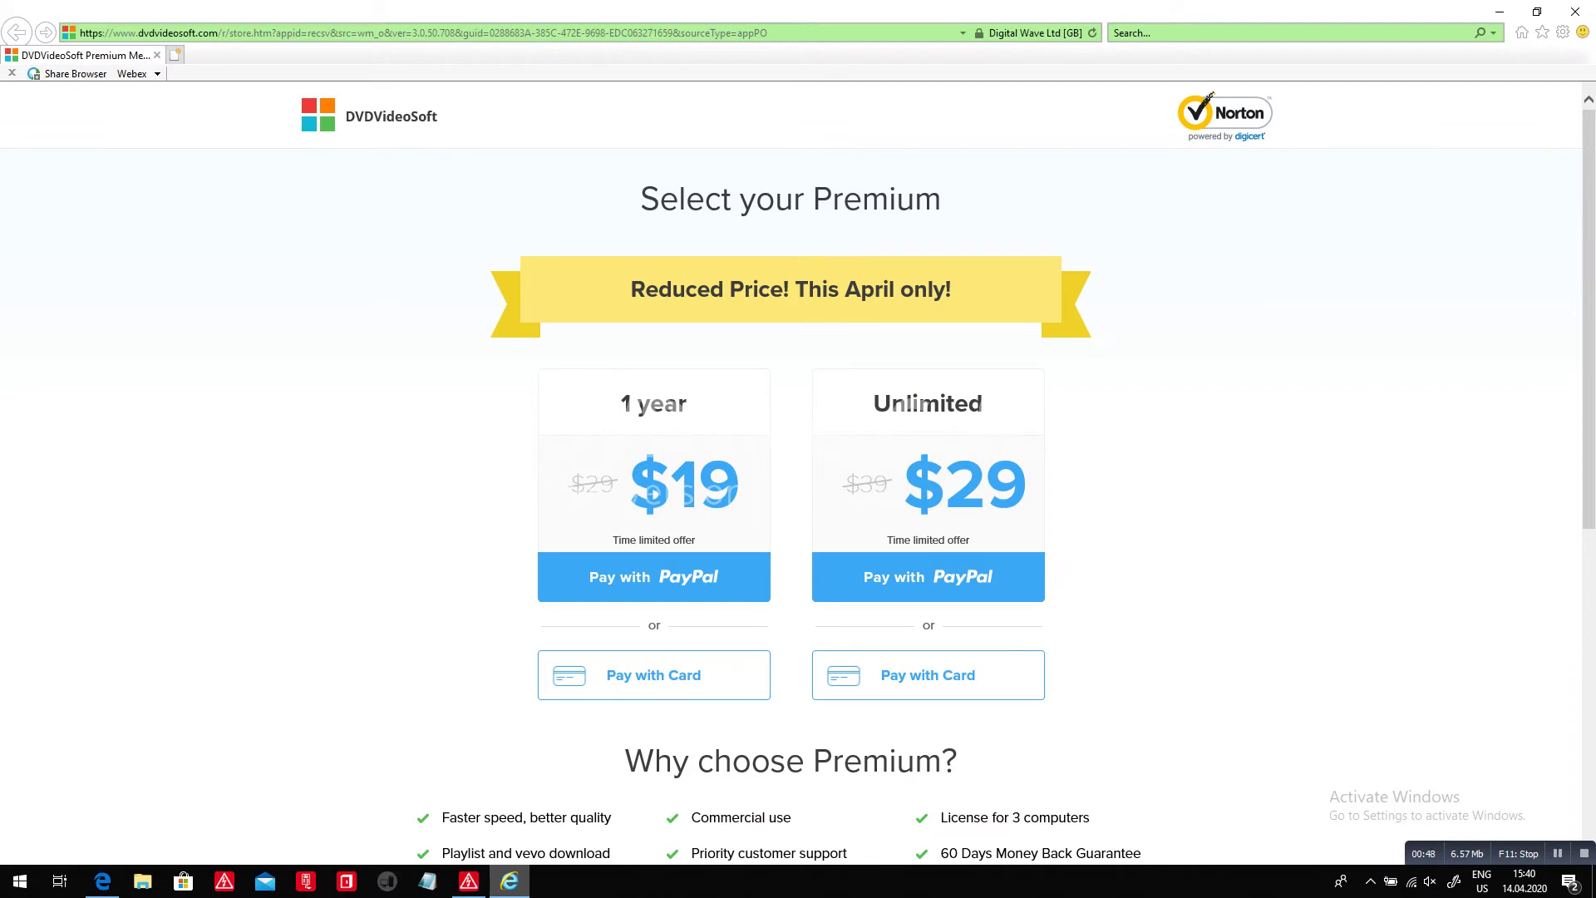
Switch to the Edge browser and view the facteur r0 image results, the PLC revision workflow diagram and the ePULSE home page.
left_click(508, 881)
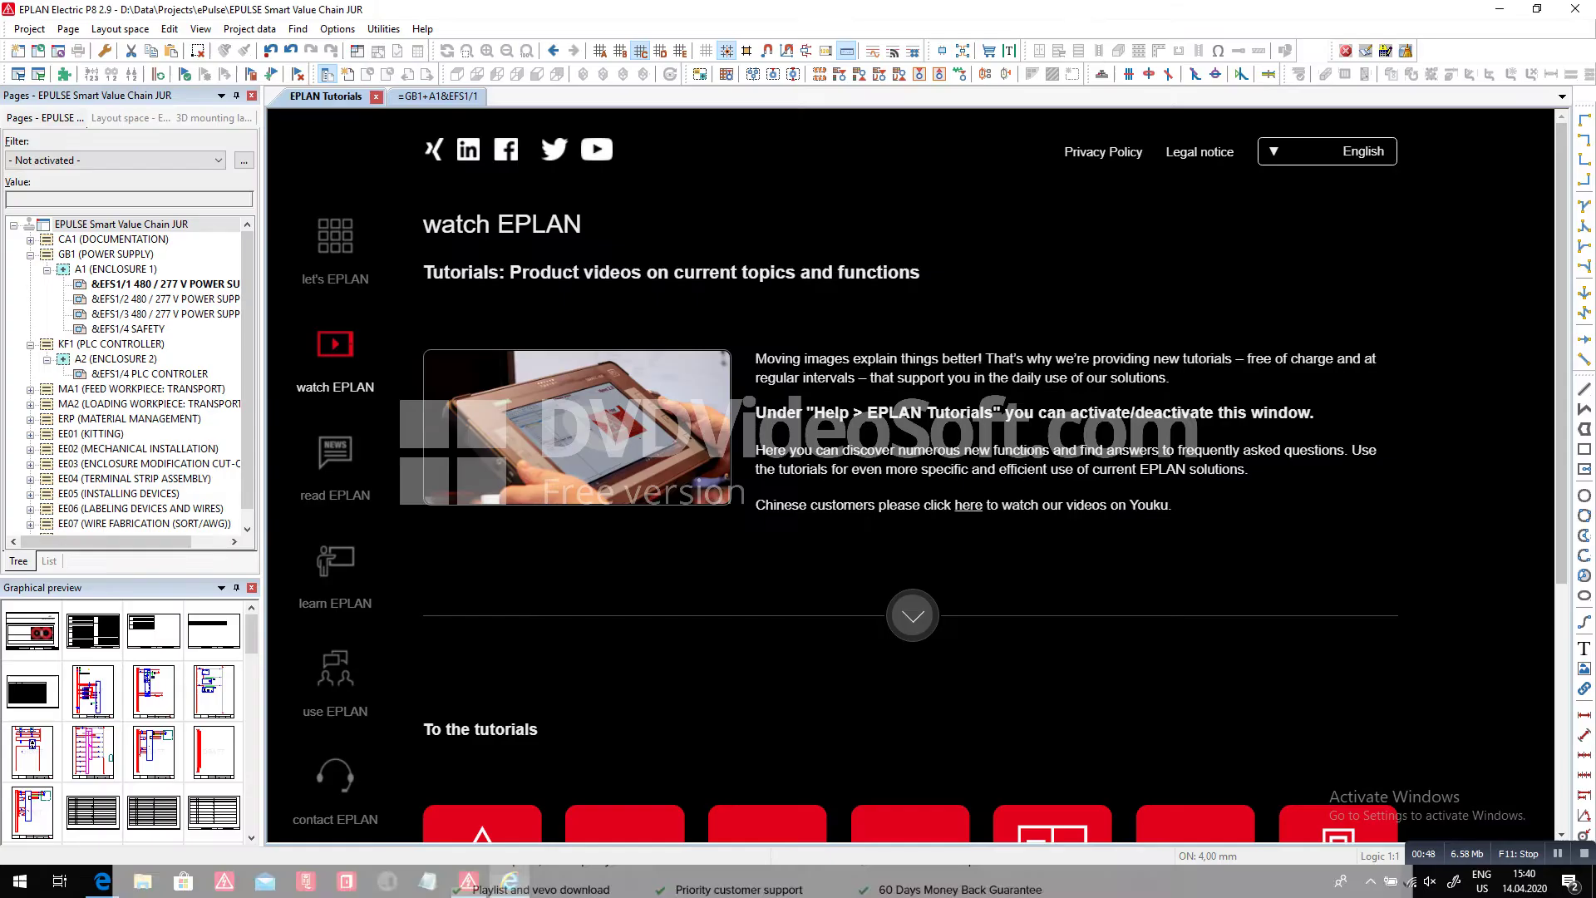
left_click(101, 880)
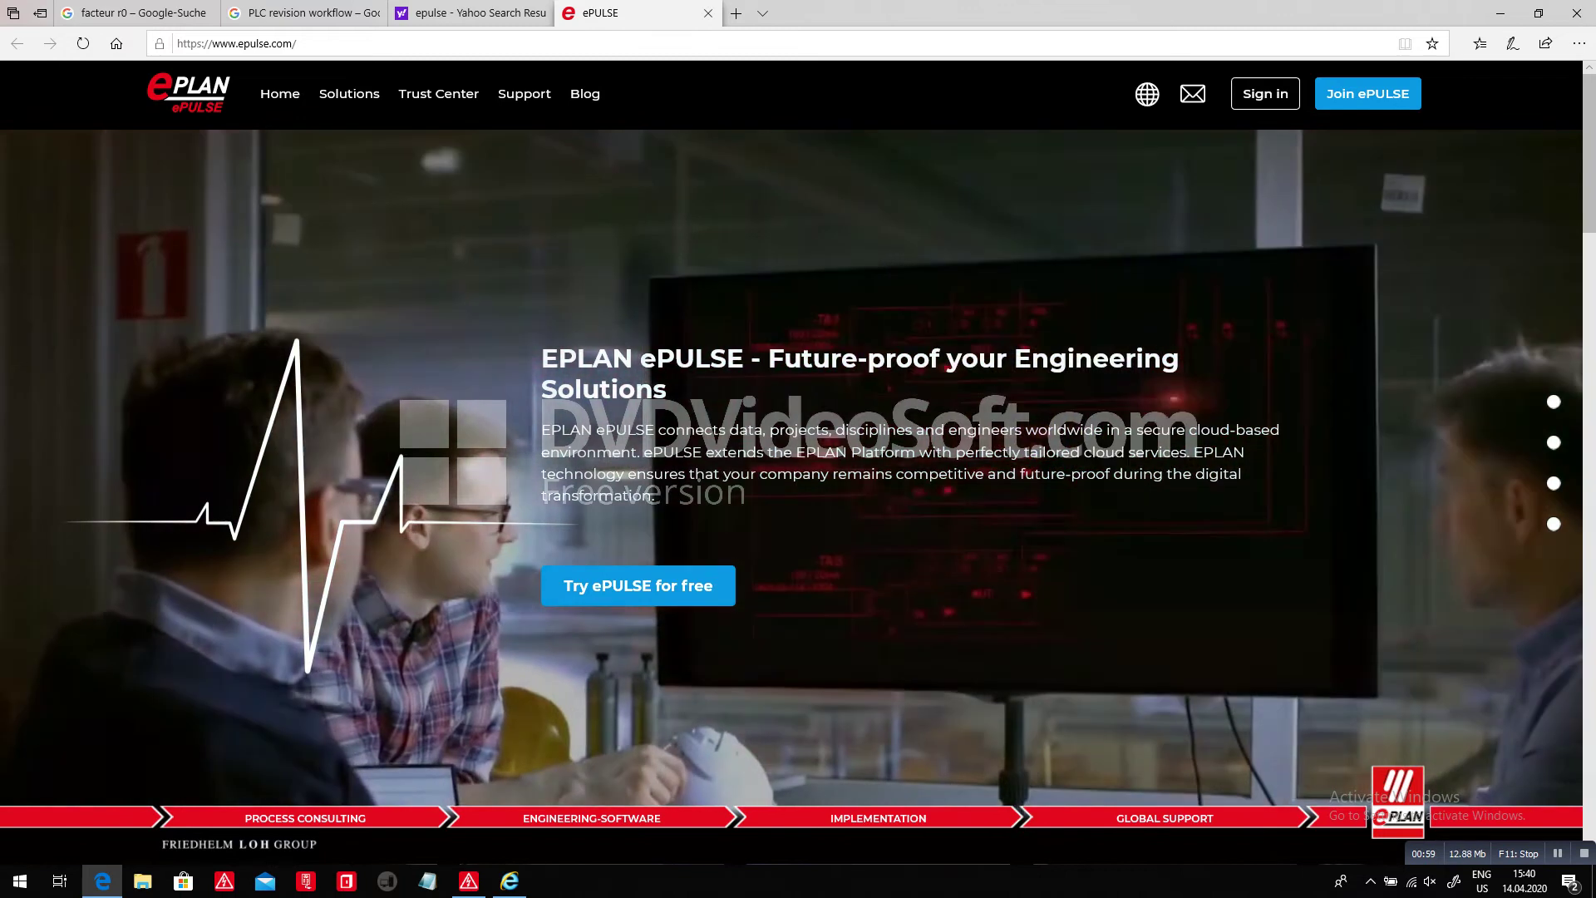
left_click(133, 13)
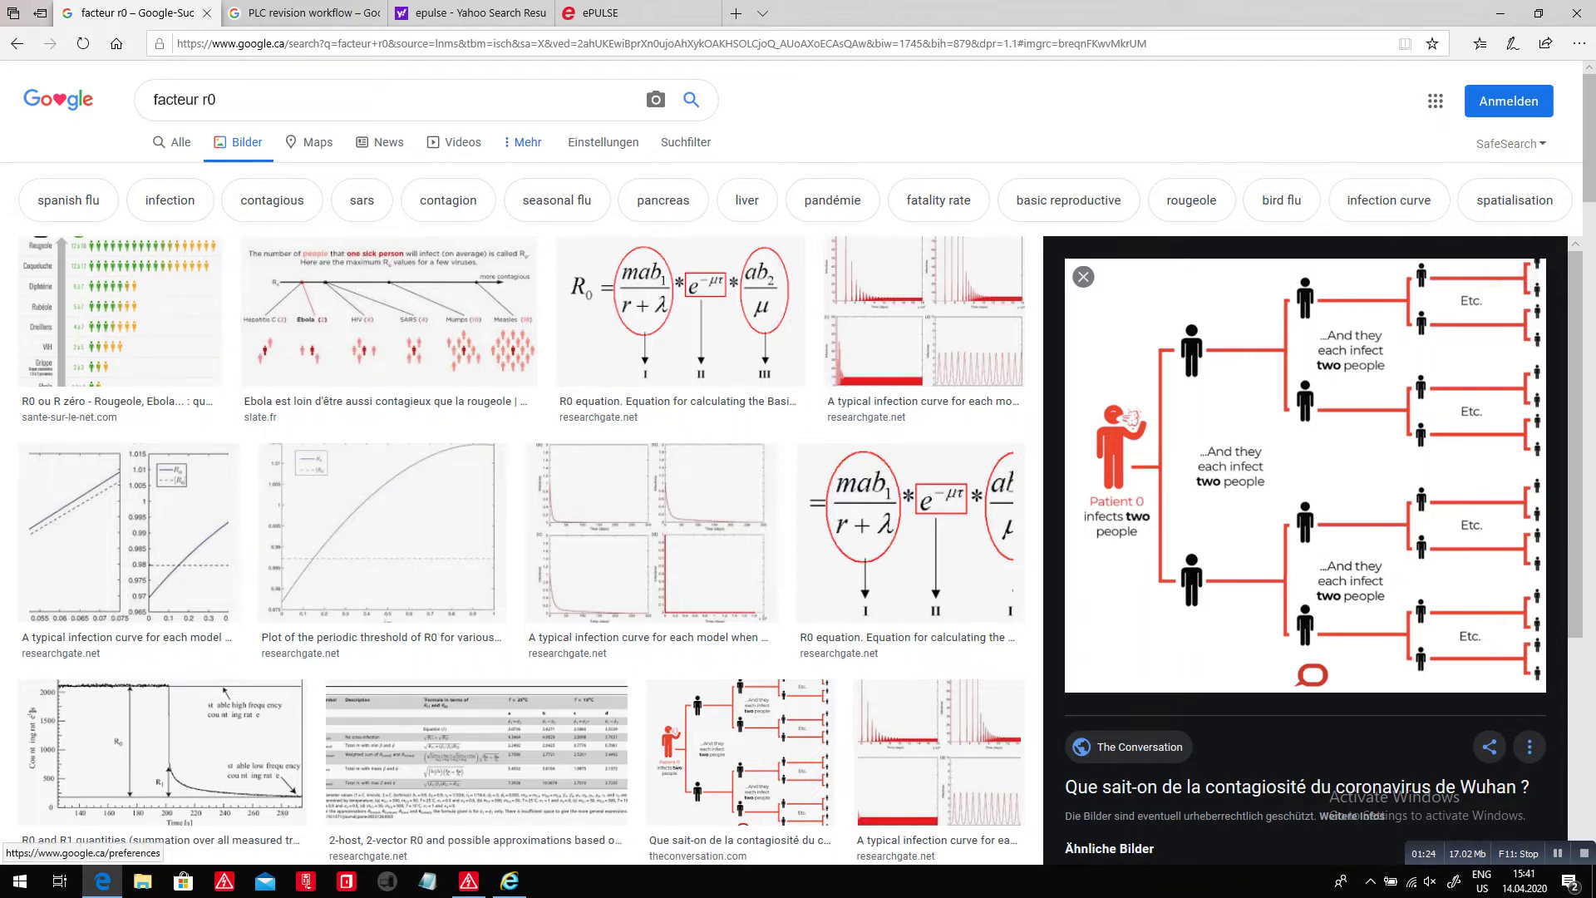
key("ctrl+Tab")
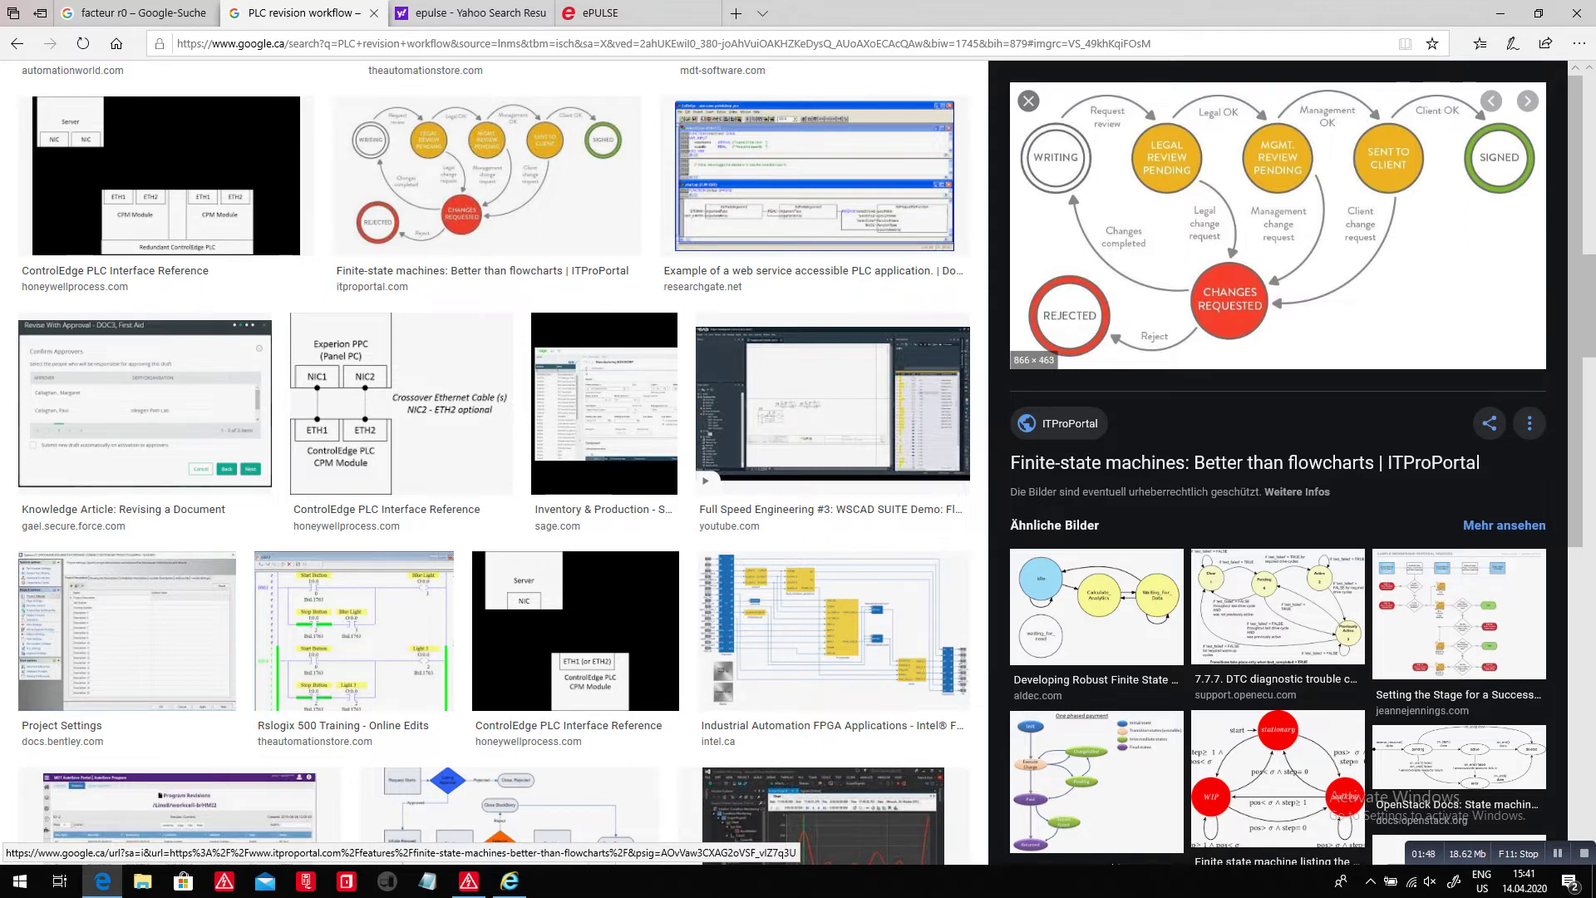
left_click(599, 14)
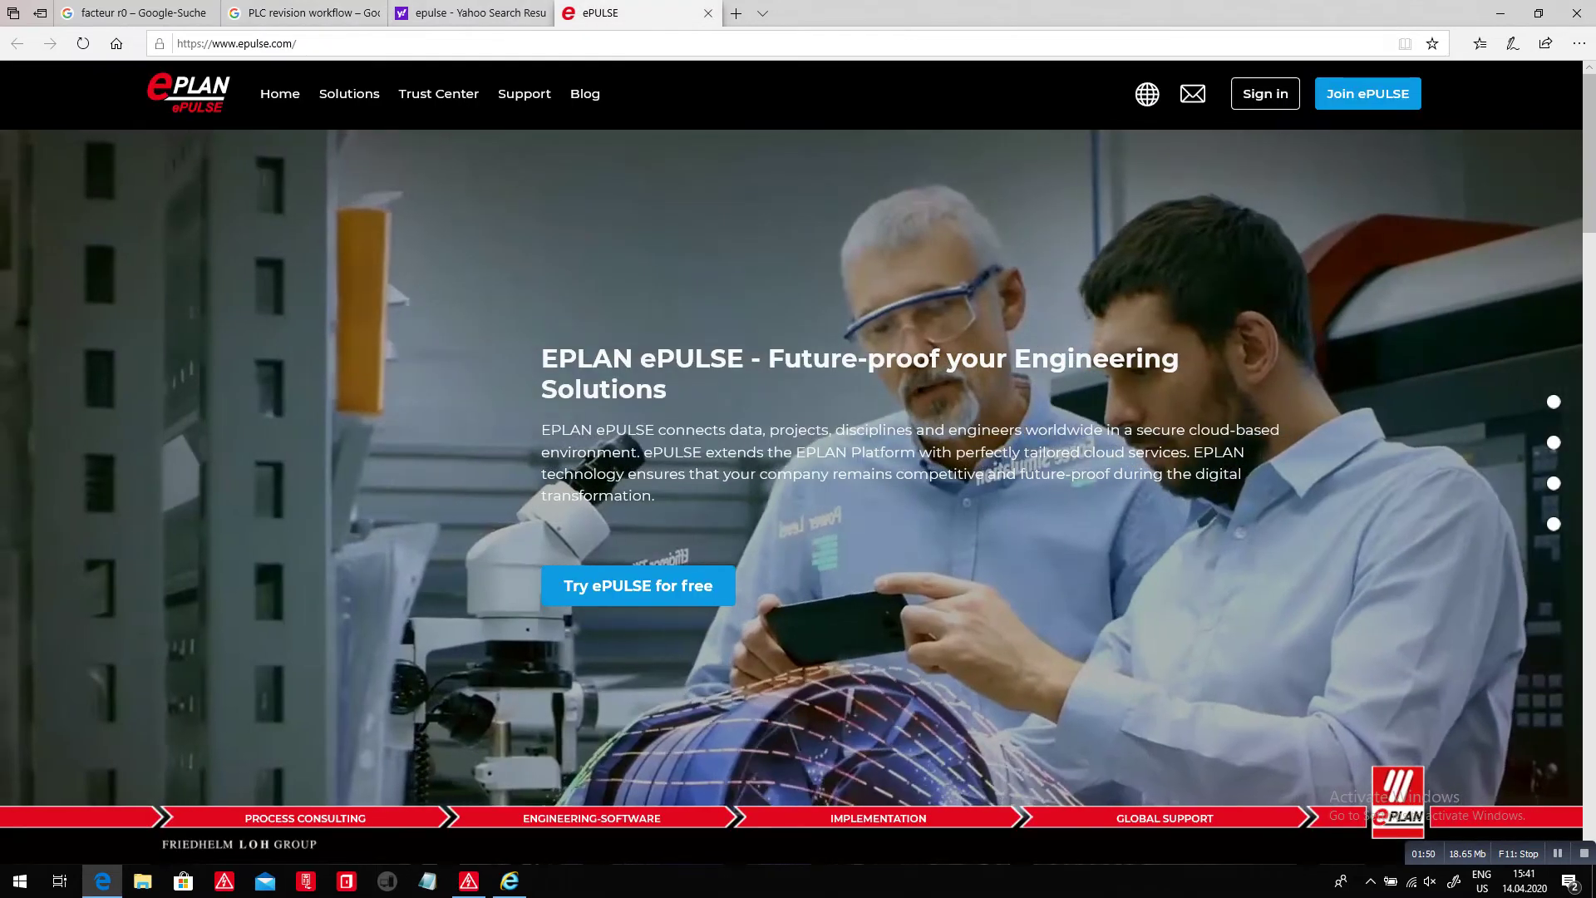
Switch back to EPLAN Electric P8, call up EPLAN ePULSE with the project selected, and launch the eVIEW Free app.
key("alt+Tab")
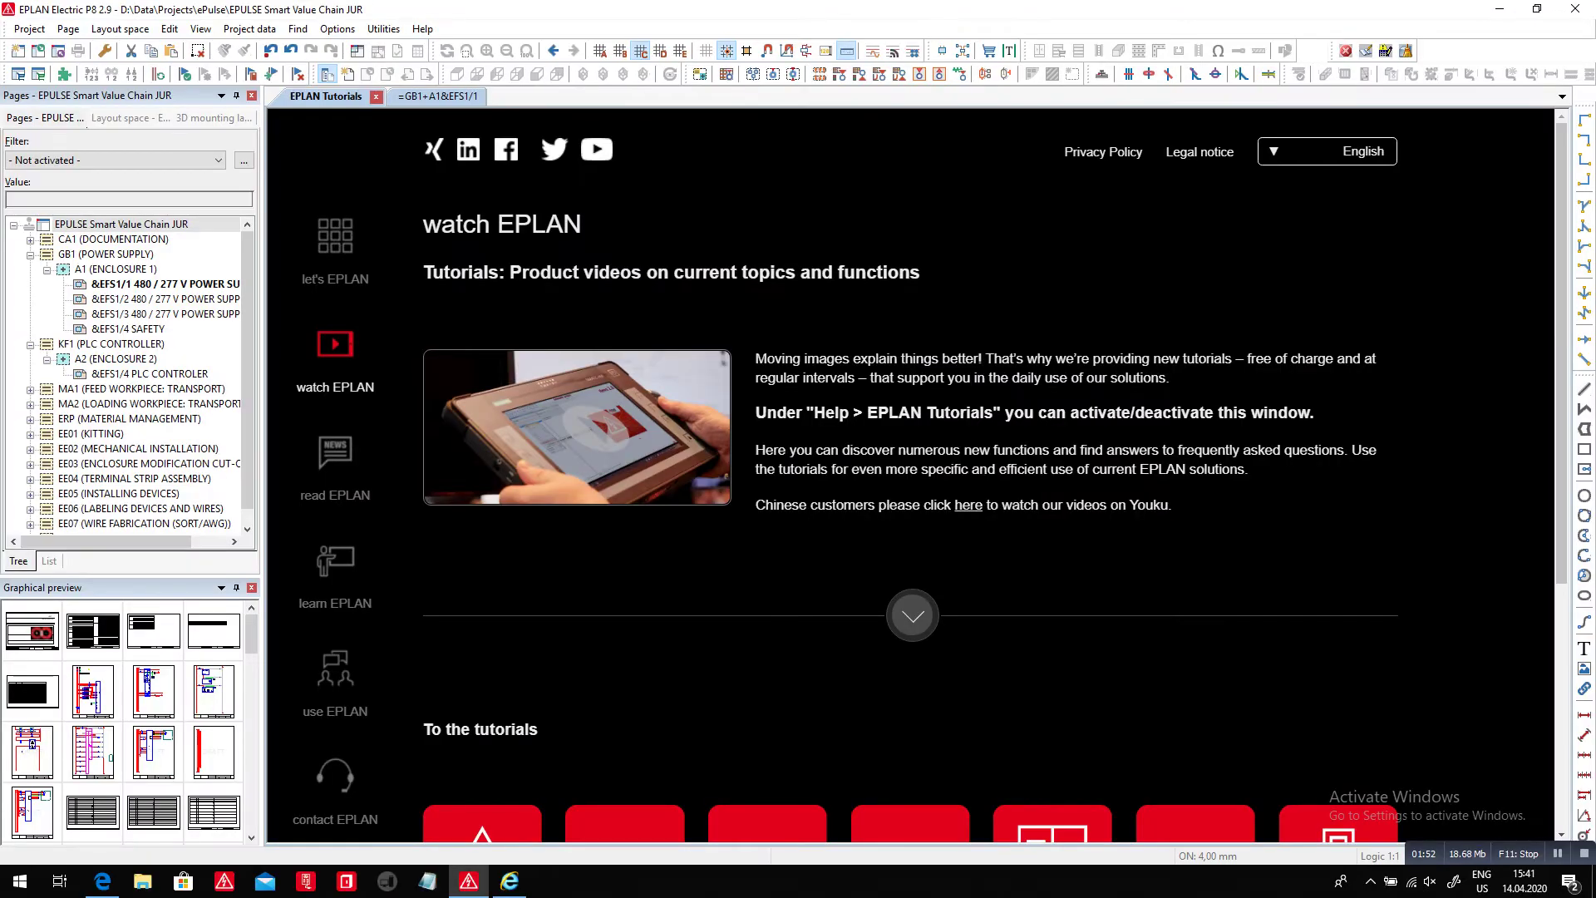
left_click(121, 224)
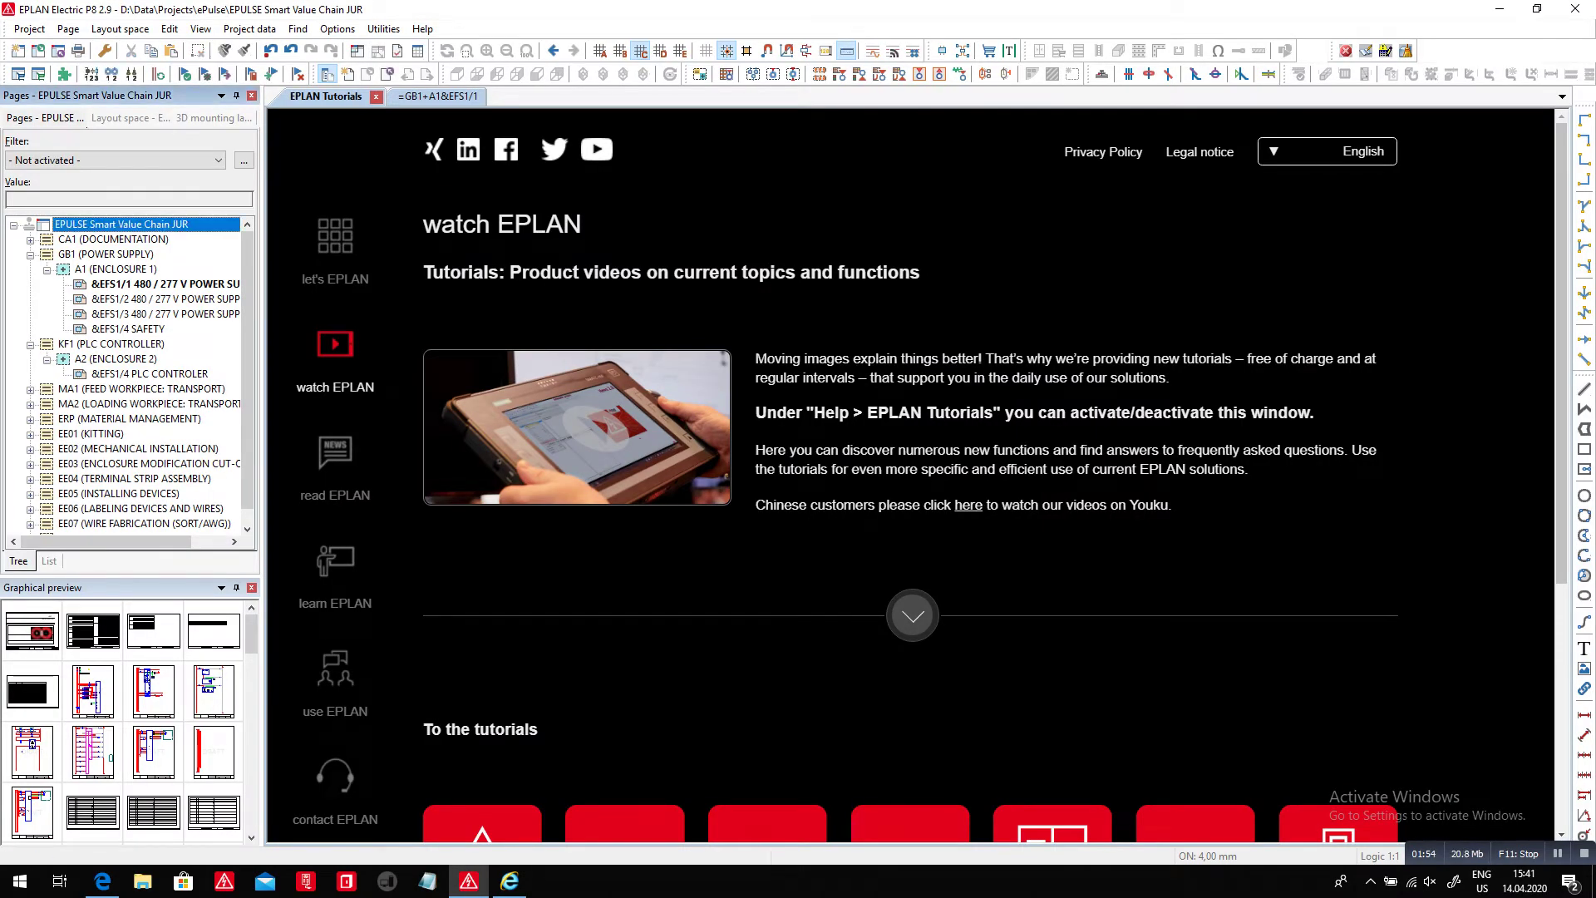
left_click(383, 28)
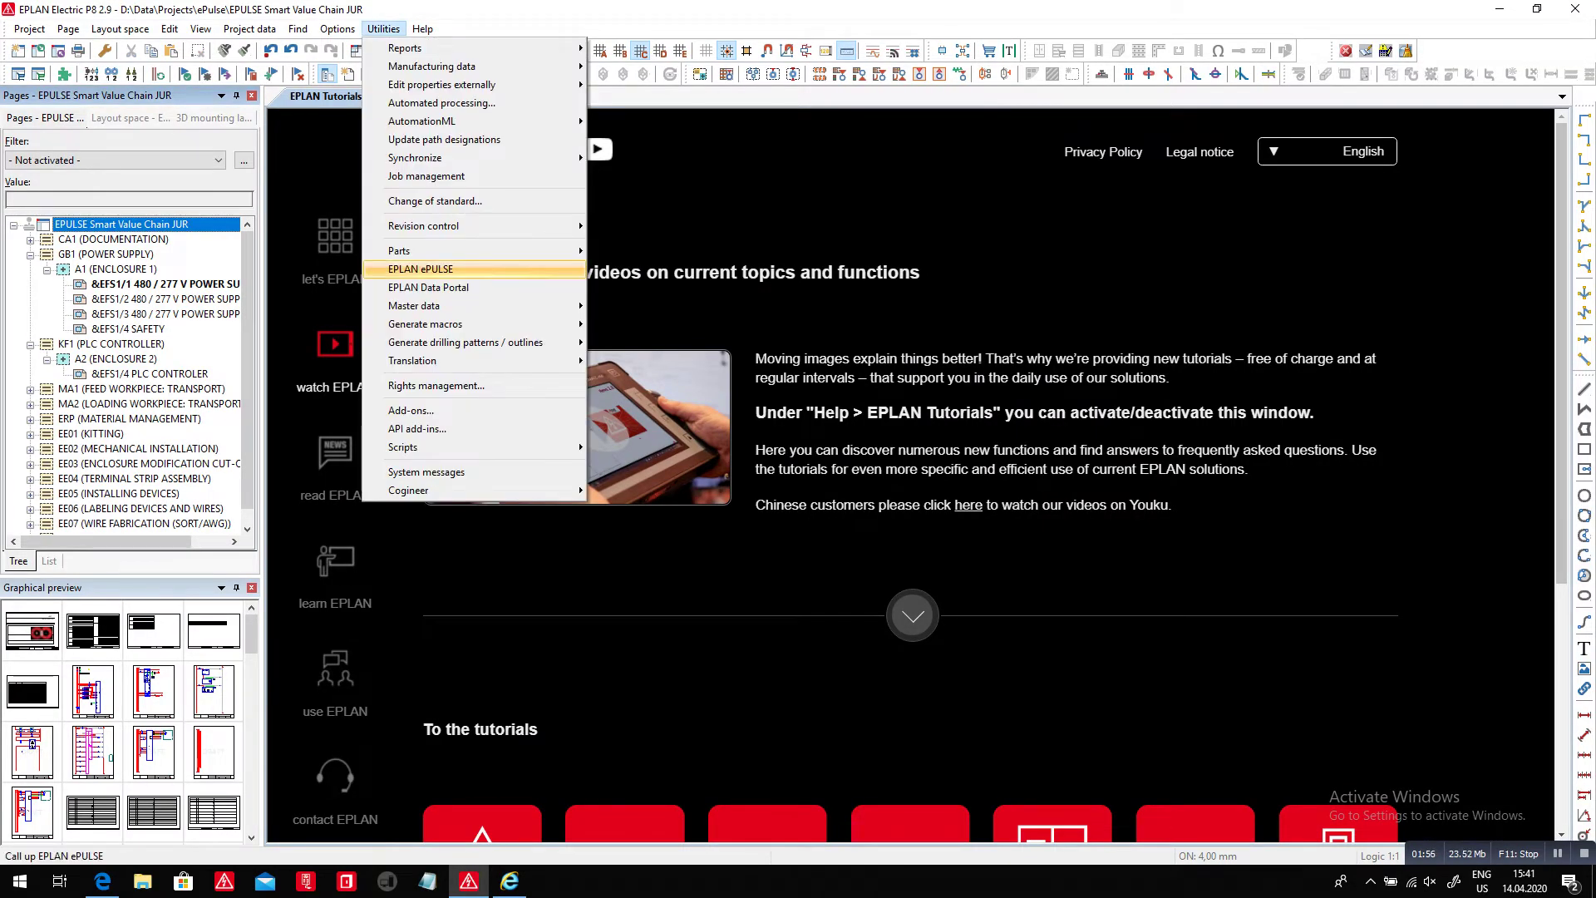
key("Return")
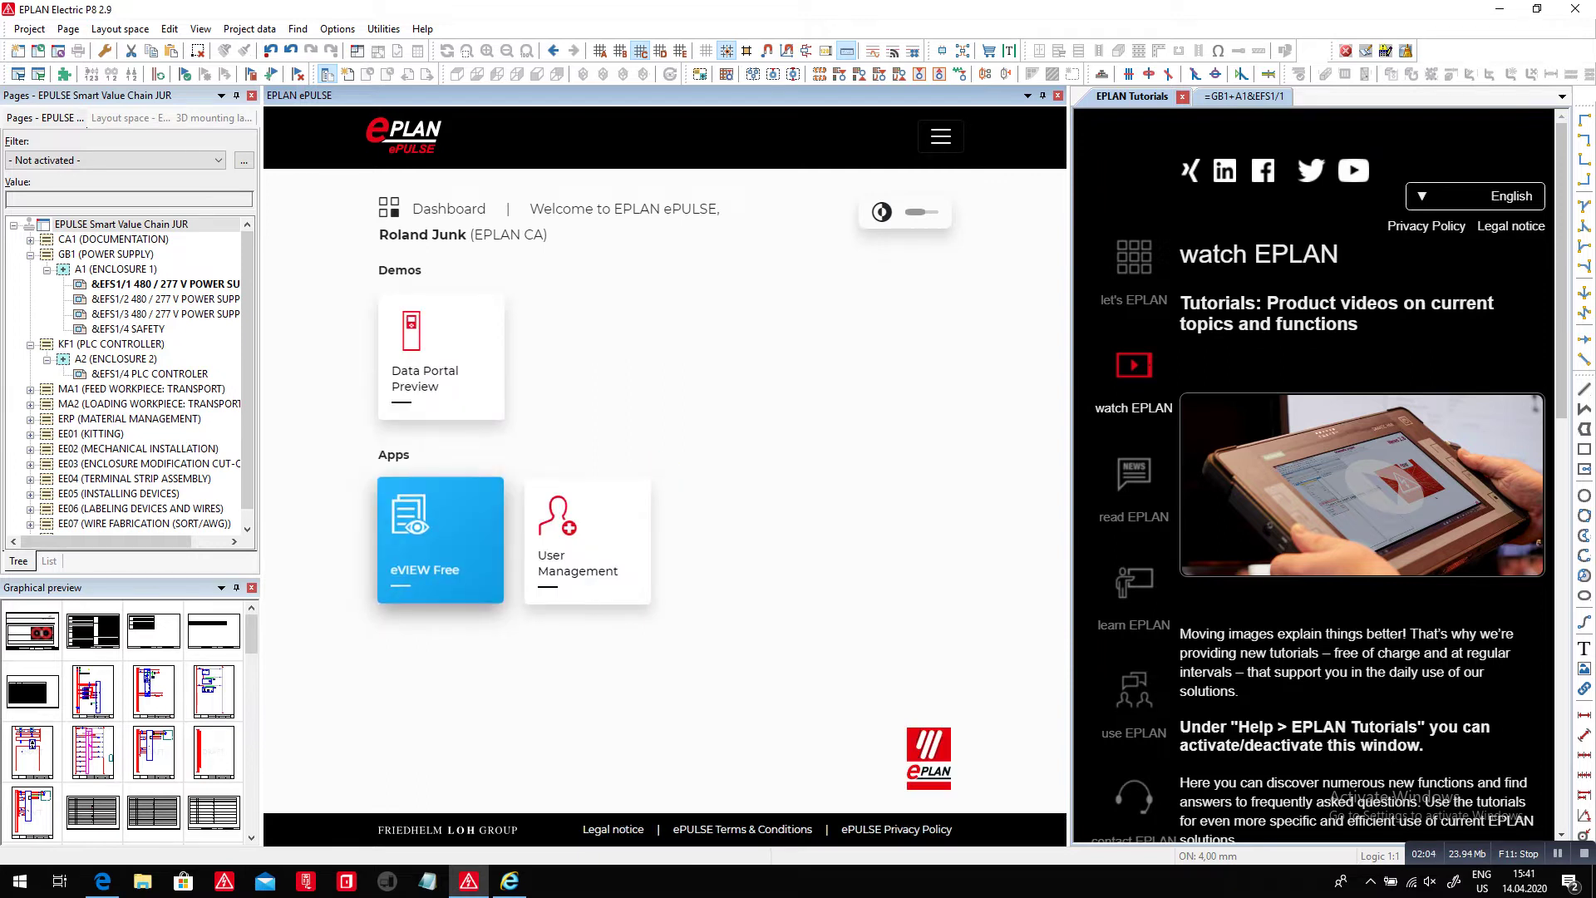
left_click(440, 539)
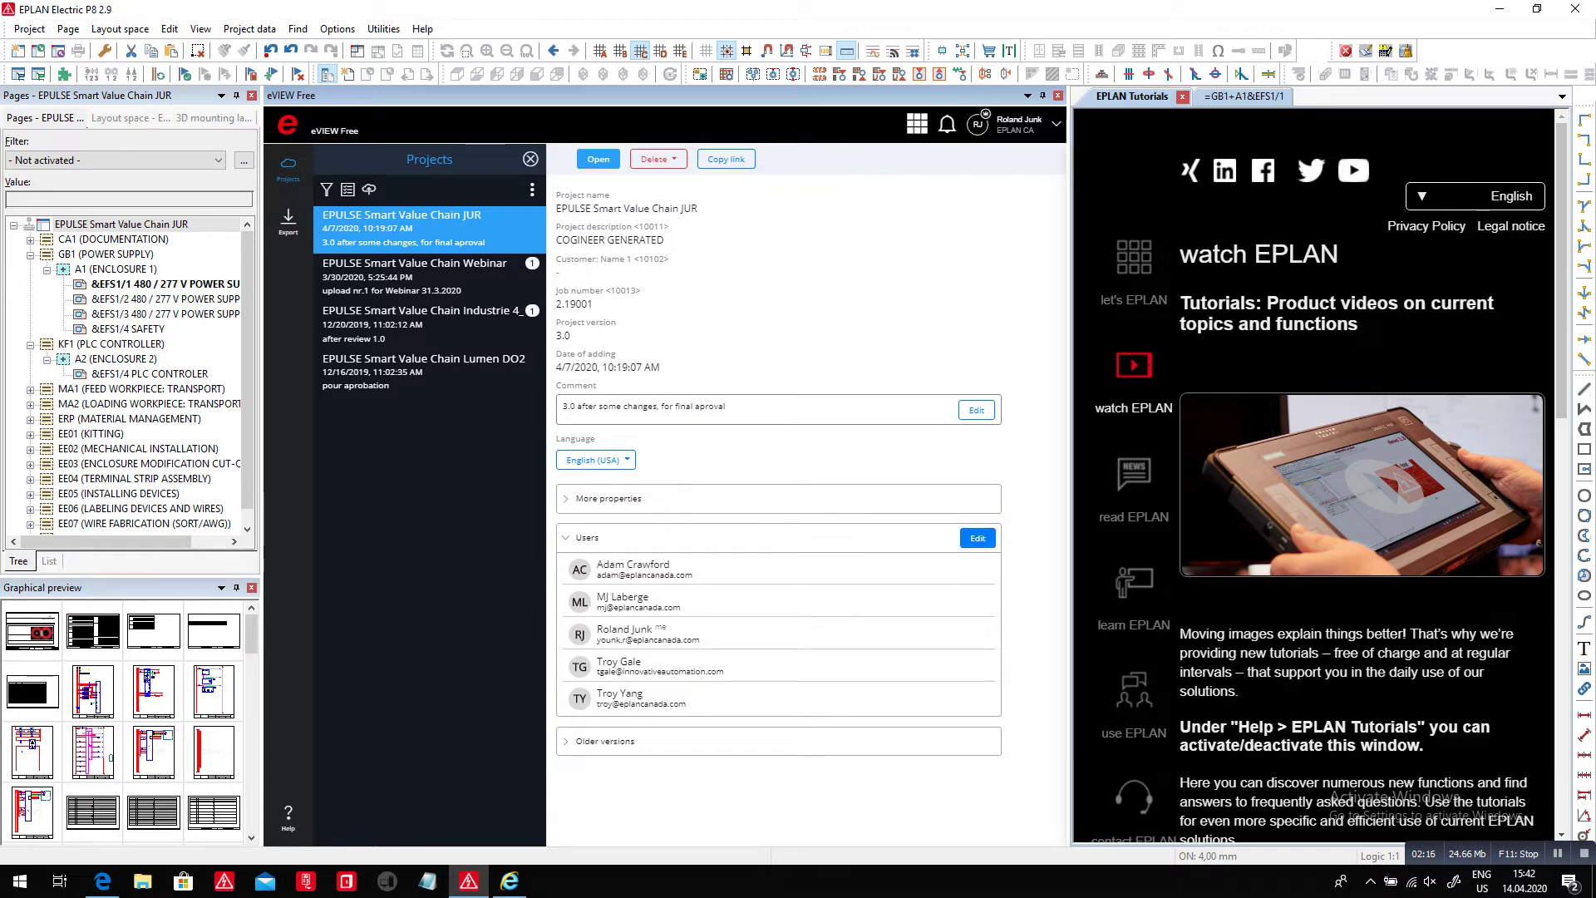
Check the user sharing settings of the EPULSE Smart Value Chain JUR project without changing them, and open the project's redlinings.
left_click(977, 538)
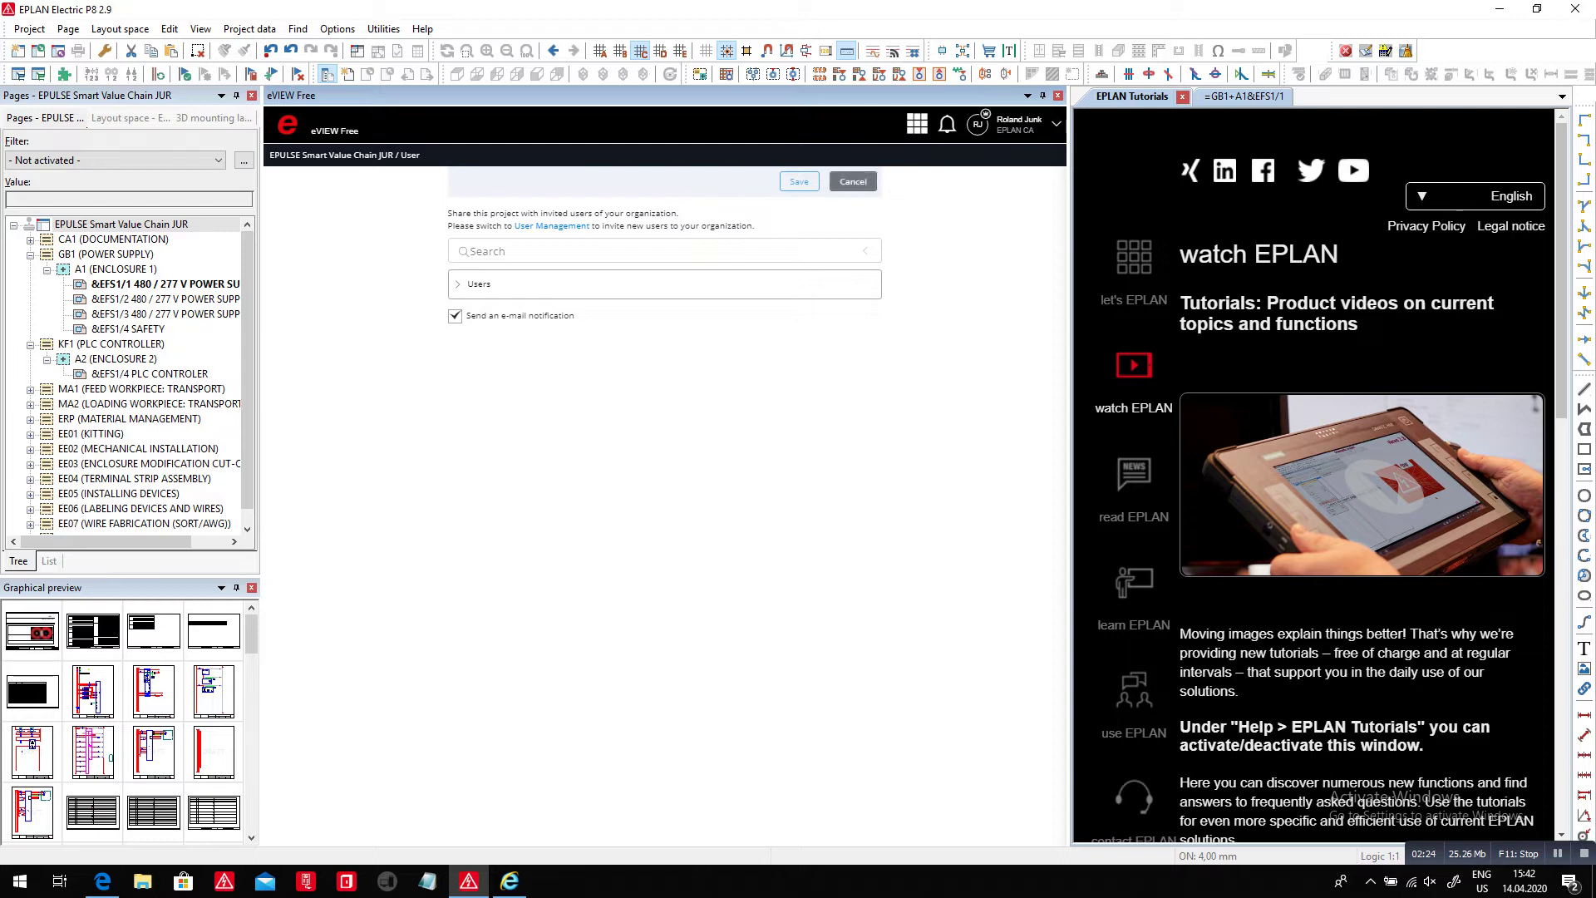
left_click(853, 181)
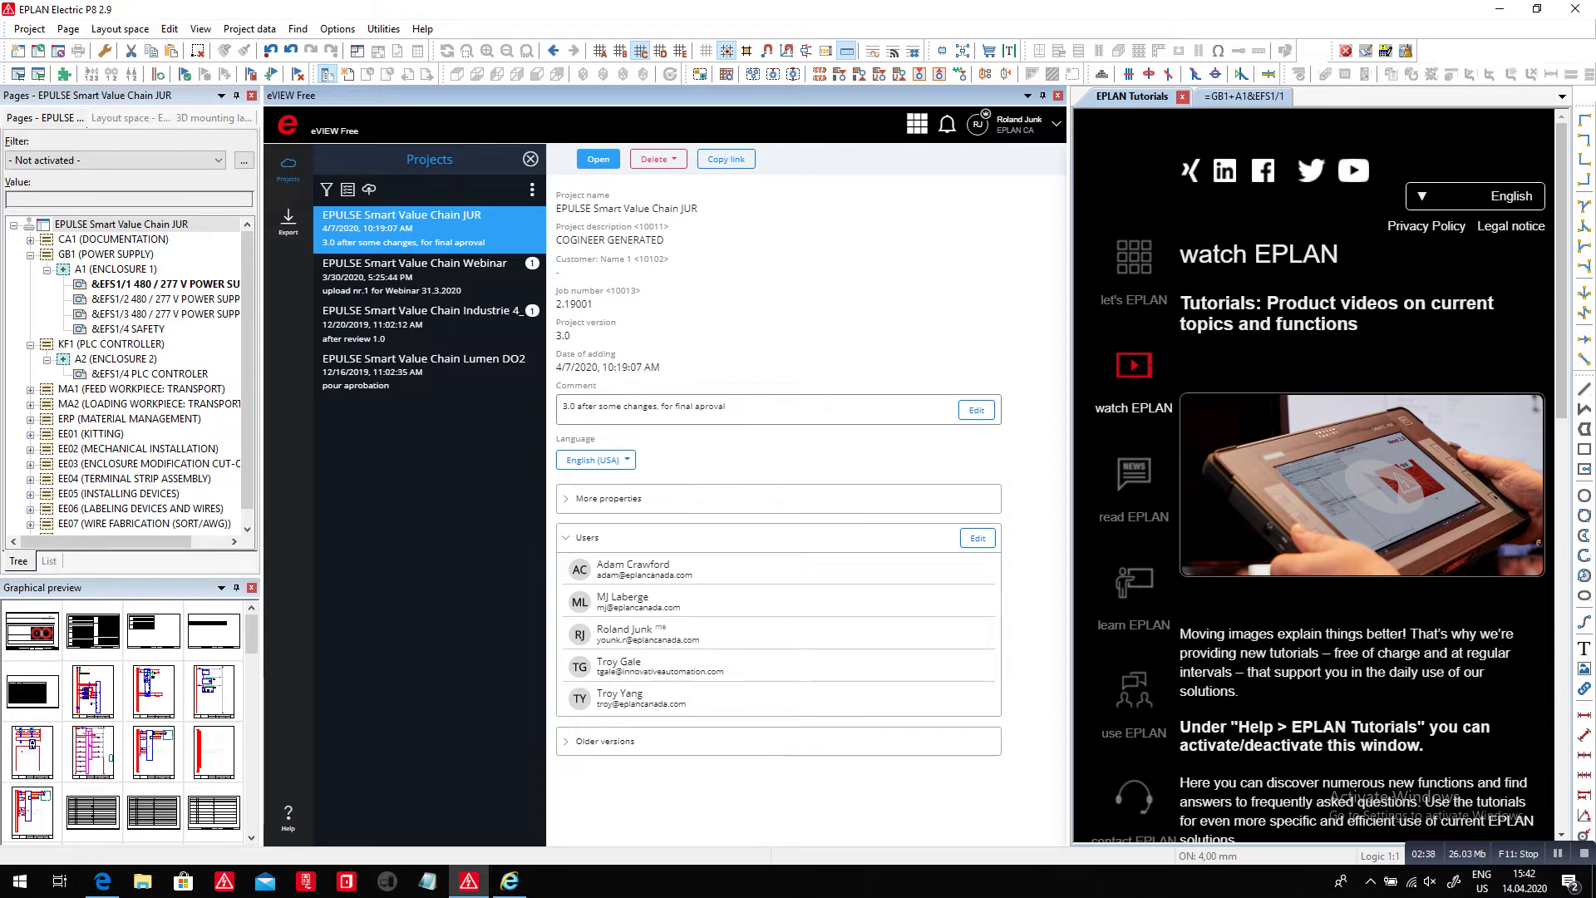
left_click(599, 159)
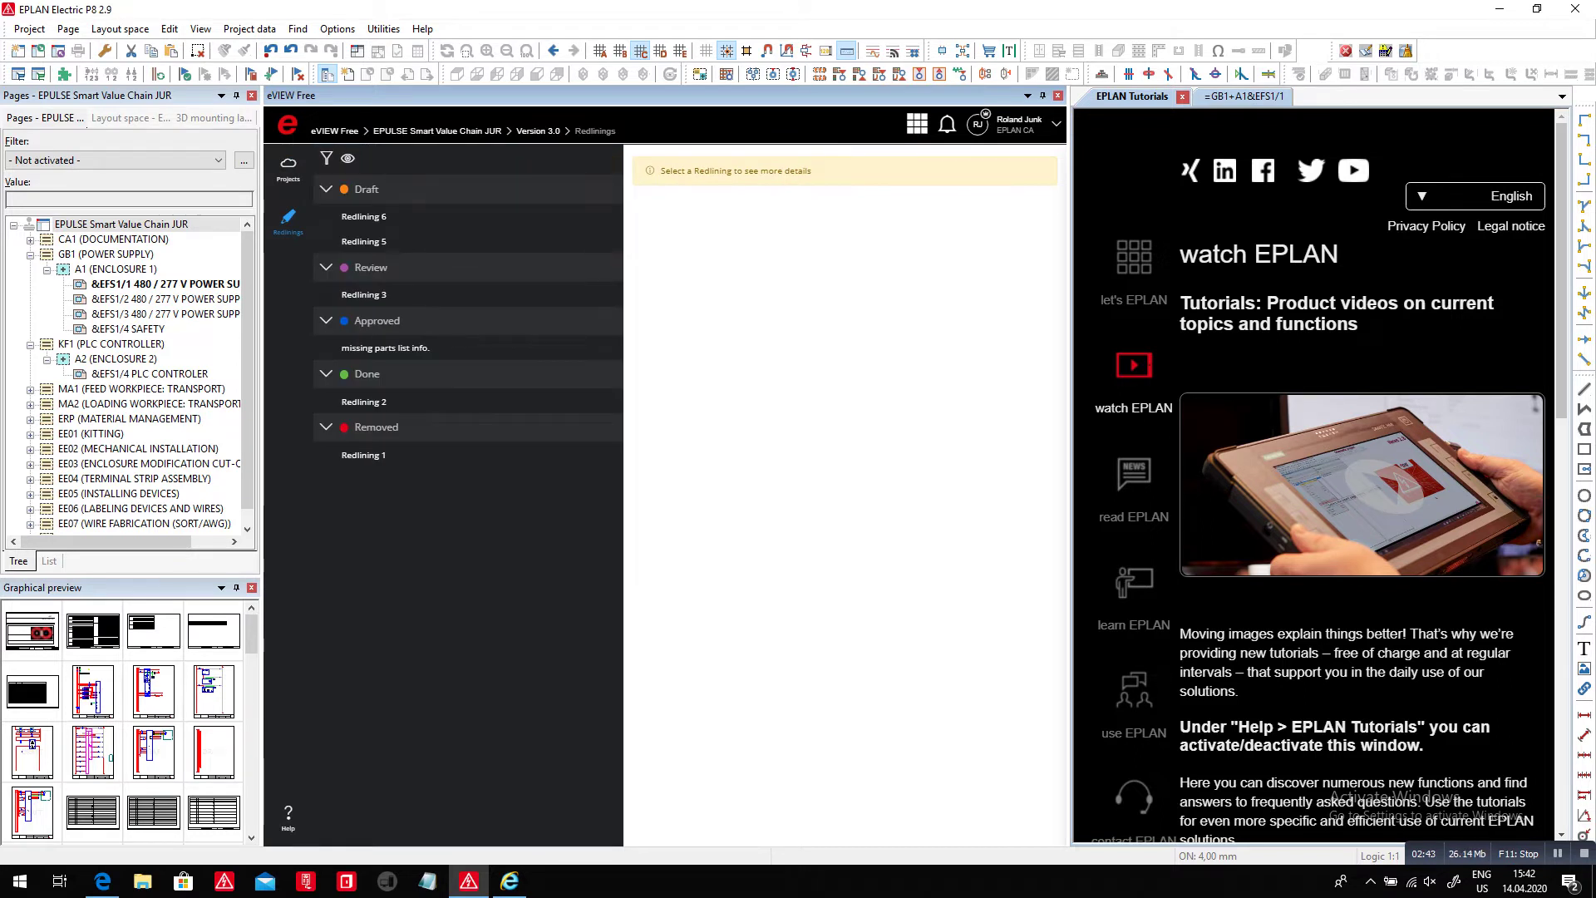
Review the elements and history of Redlining 6, Redlining 3, the missing parts list info redlining and Redlining 2.
left_click(364, 216)
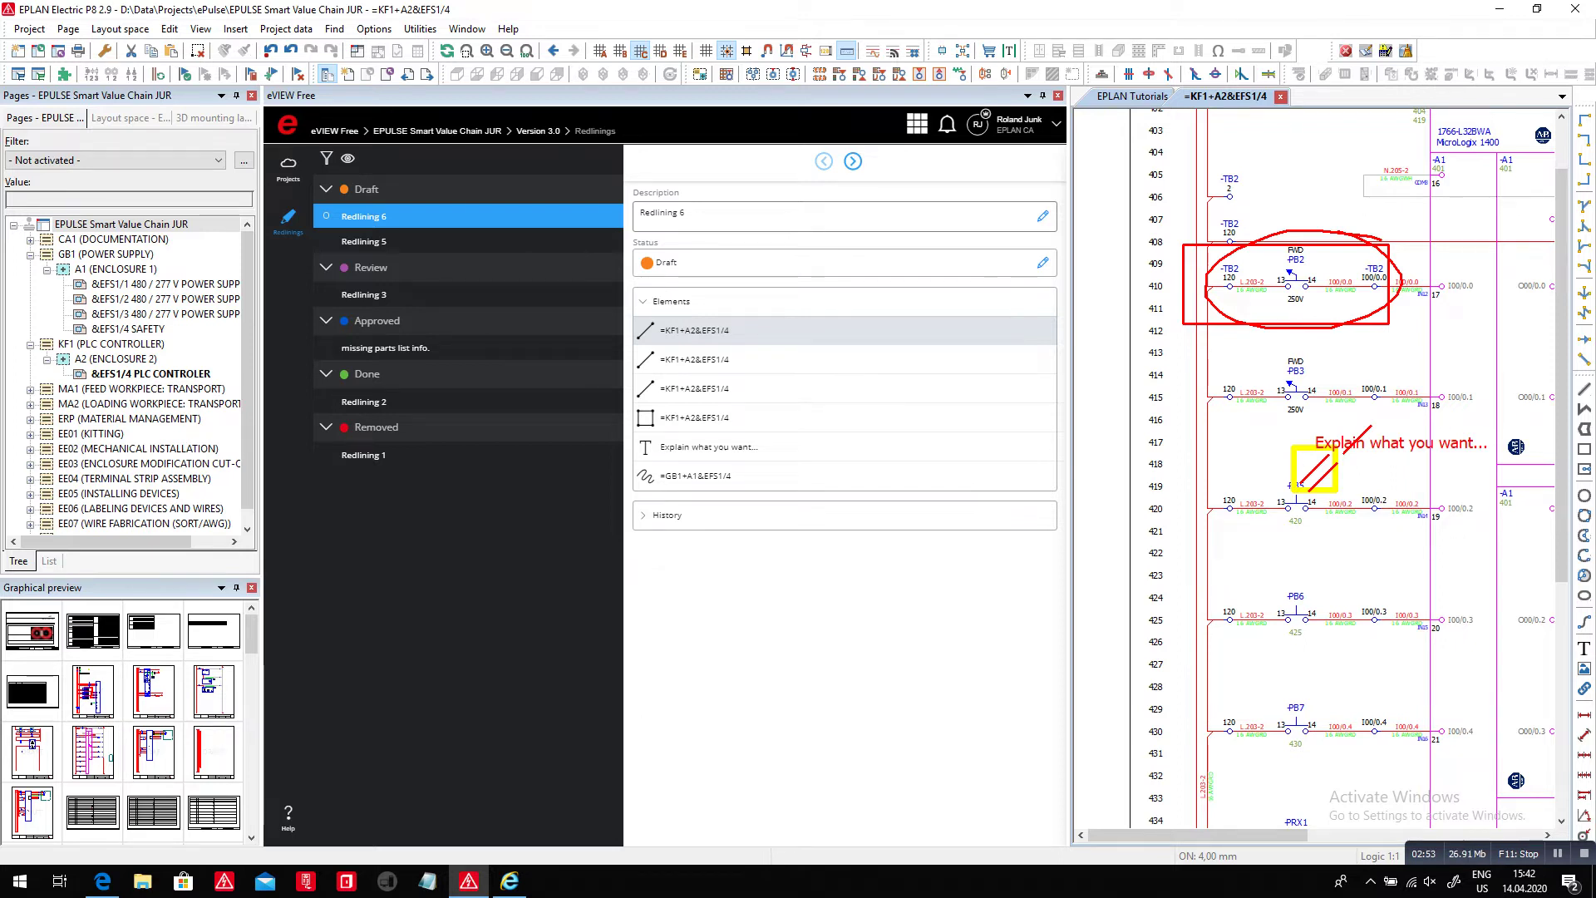
left_click(364, 294)
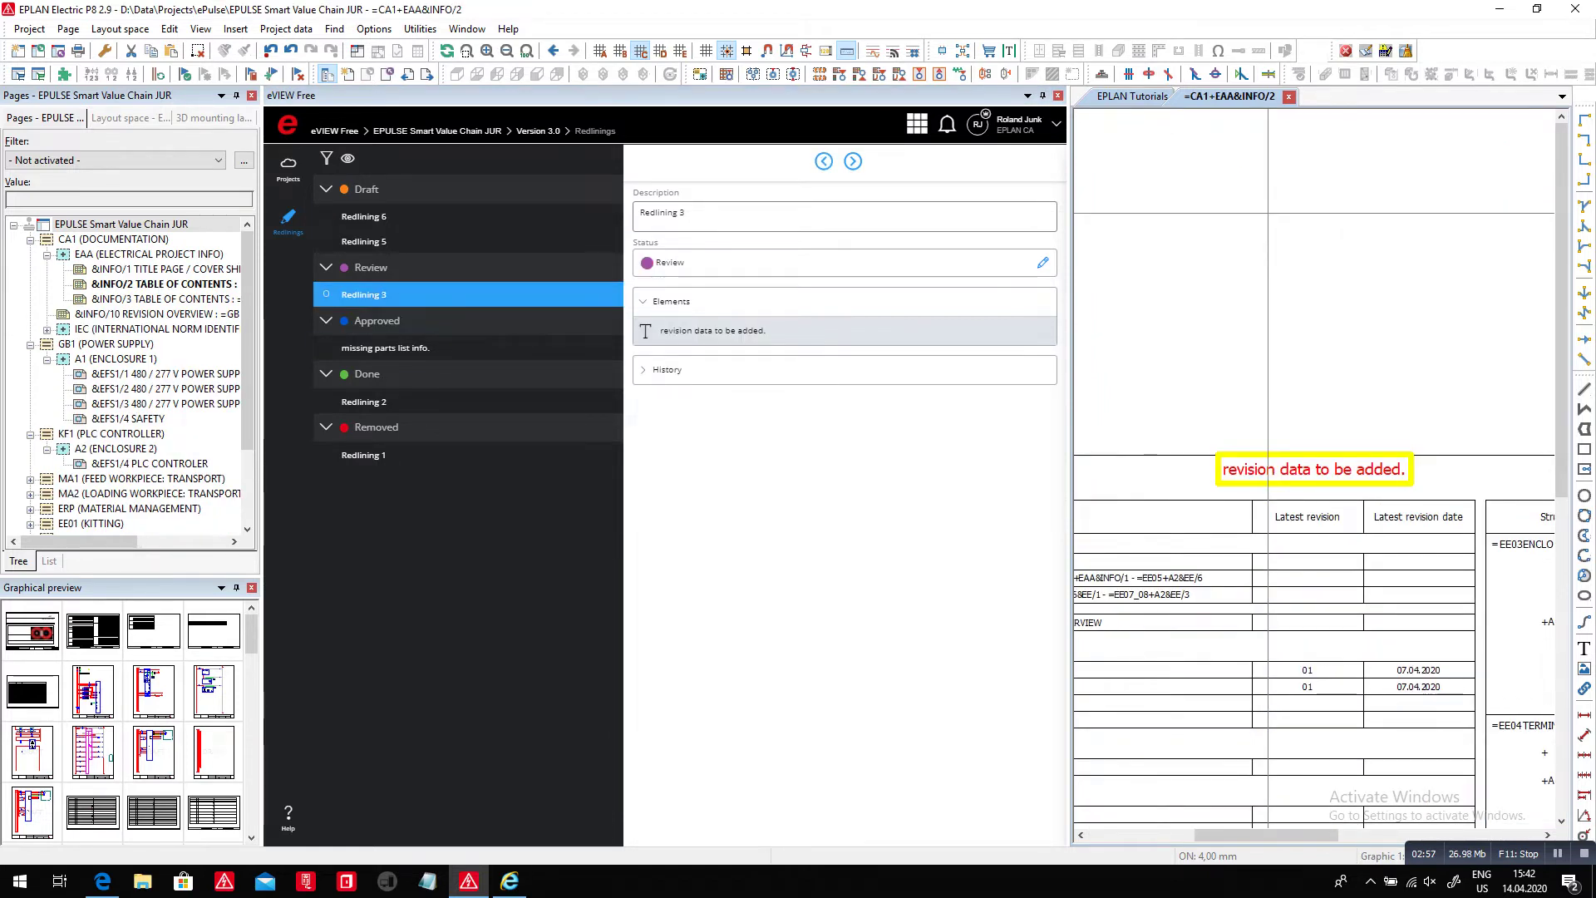
left_click(656, 370)
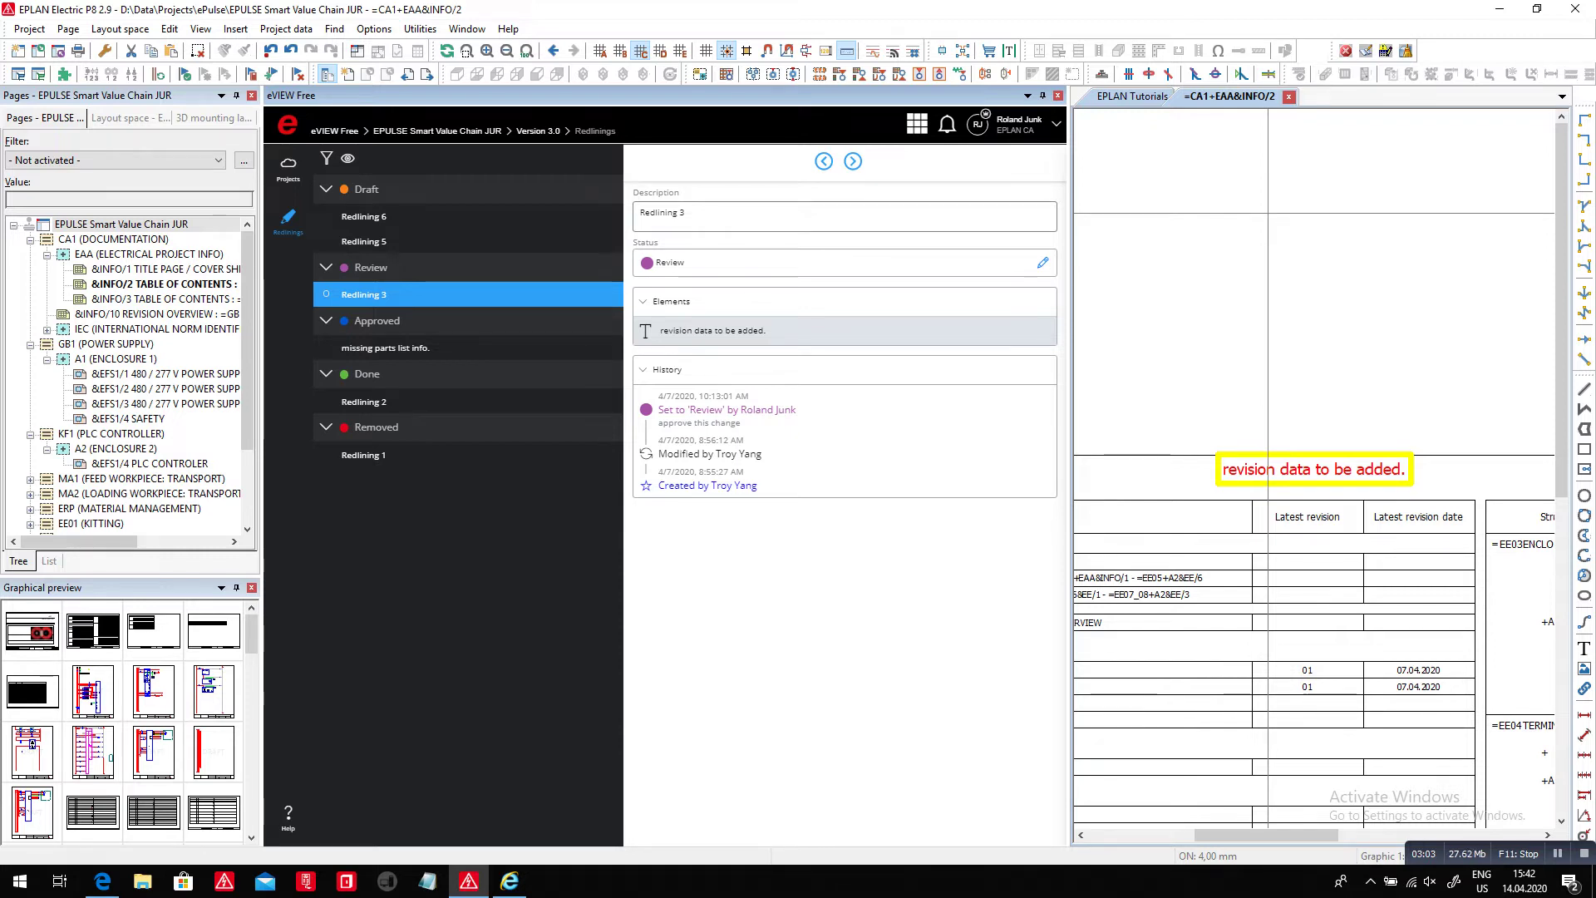
left_click(385, 348)
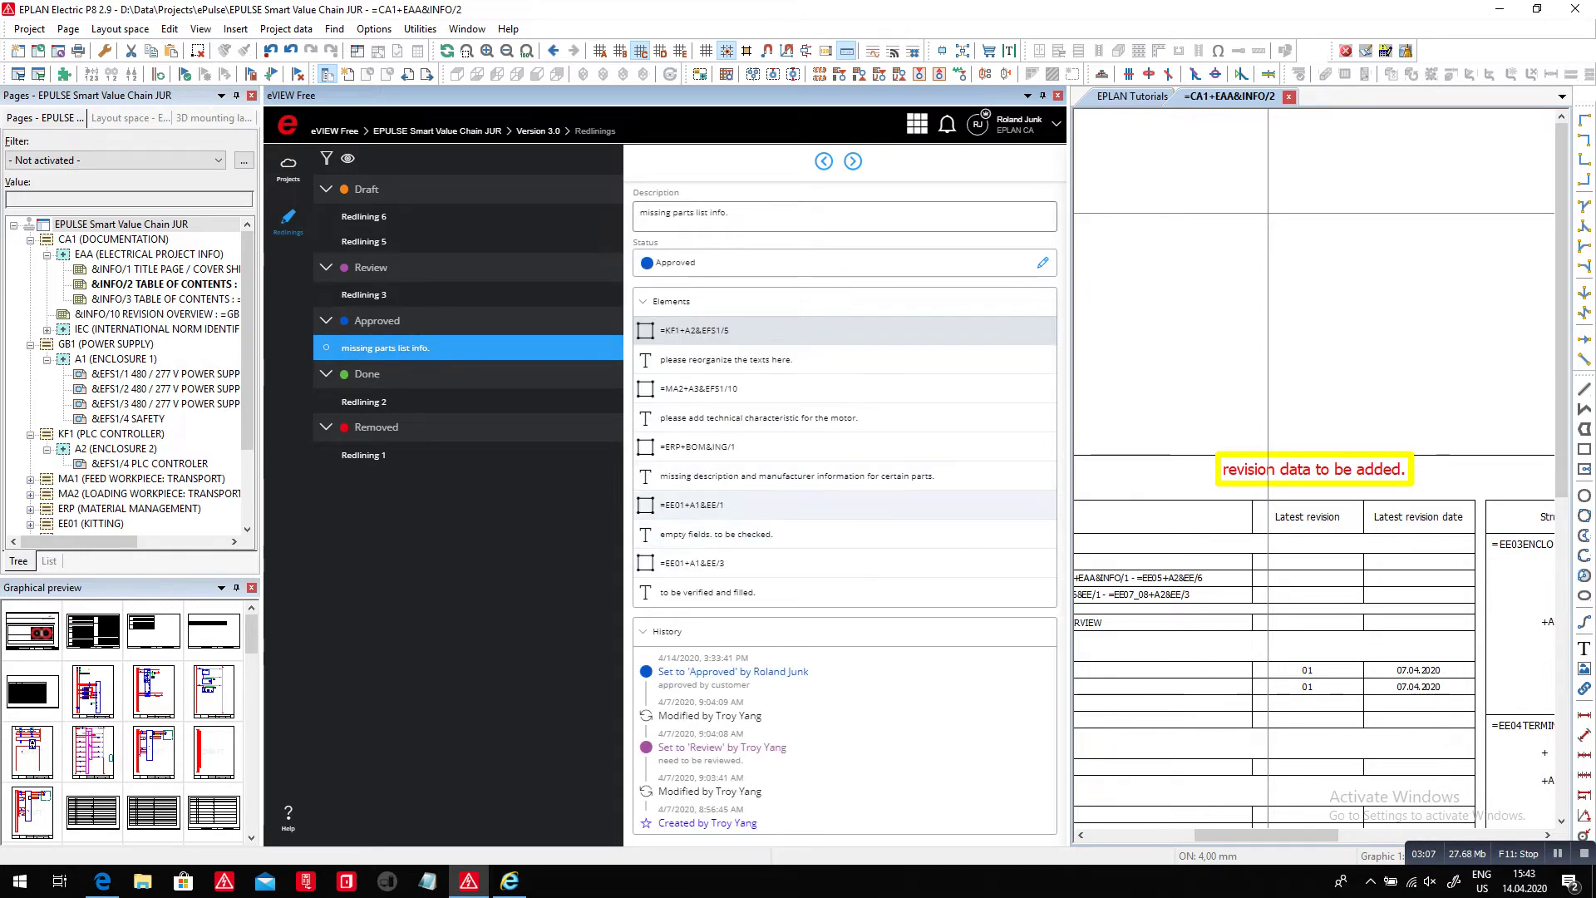
left_click(366, 403)
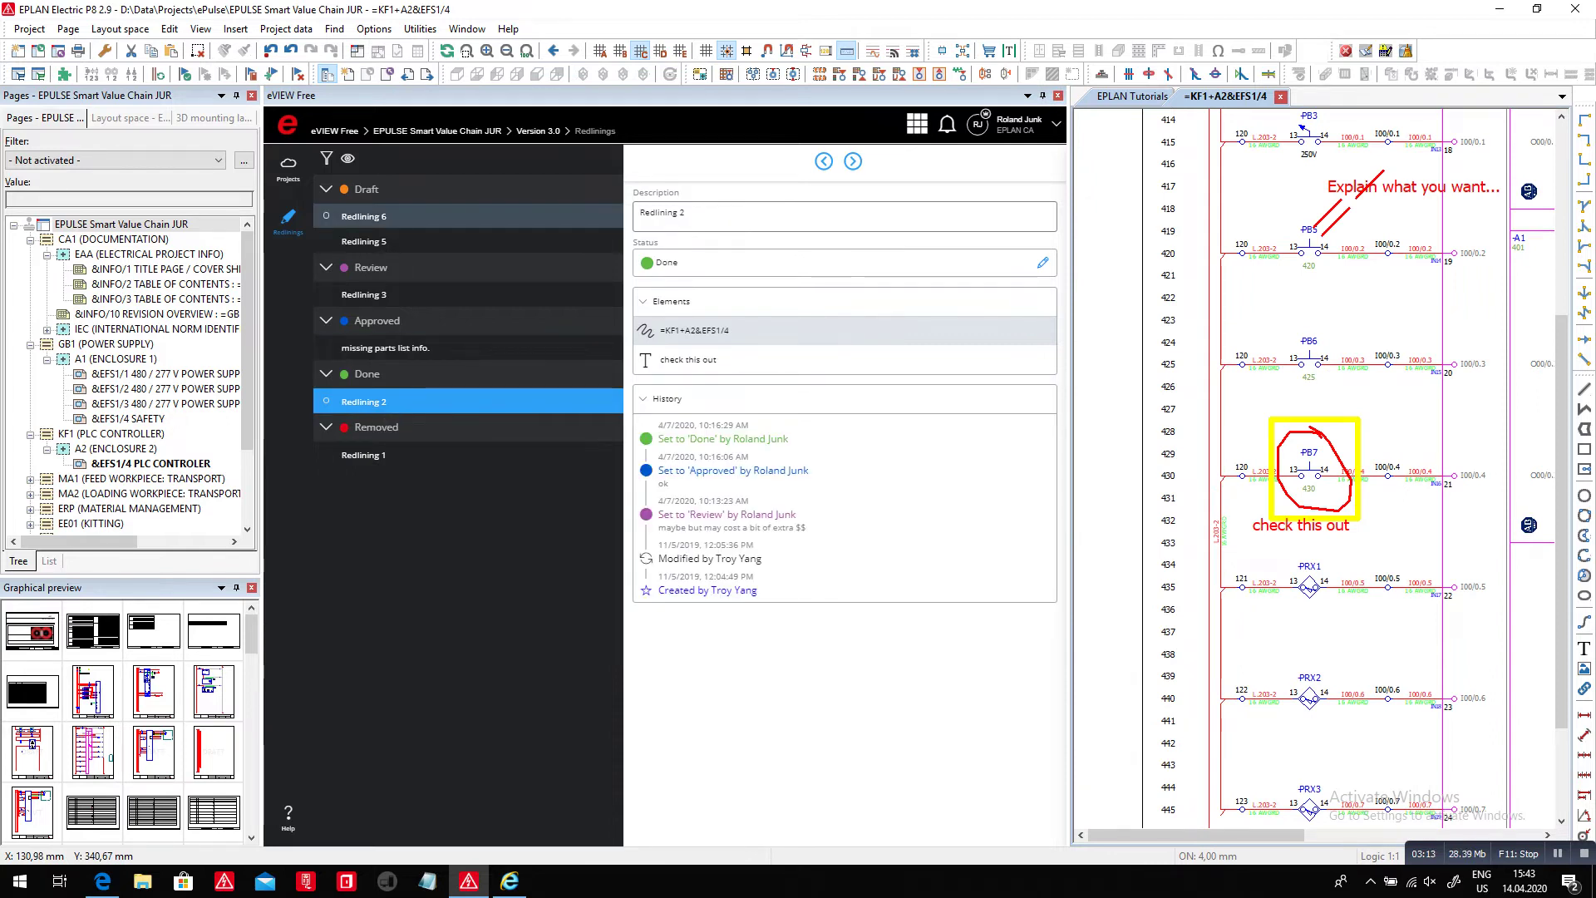
Set the status of Redlining 6 to Review with the comment "request more information" and save it.
left_click(374, 218)
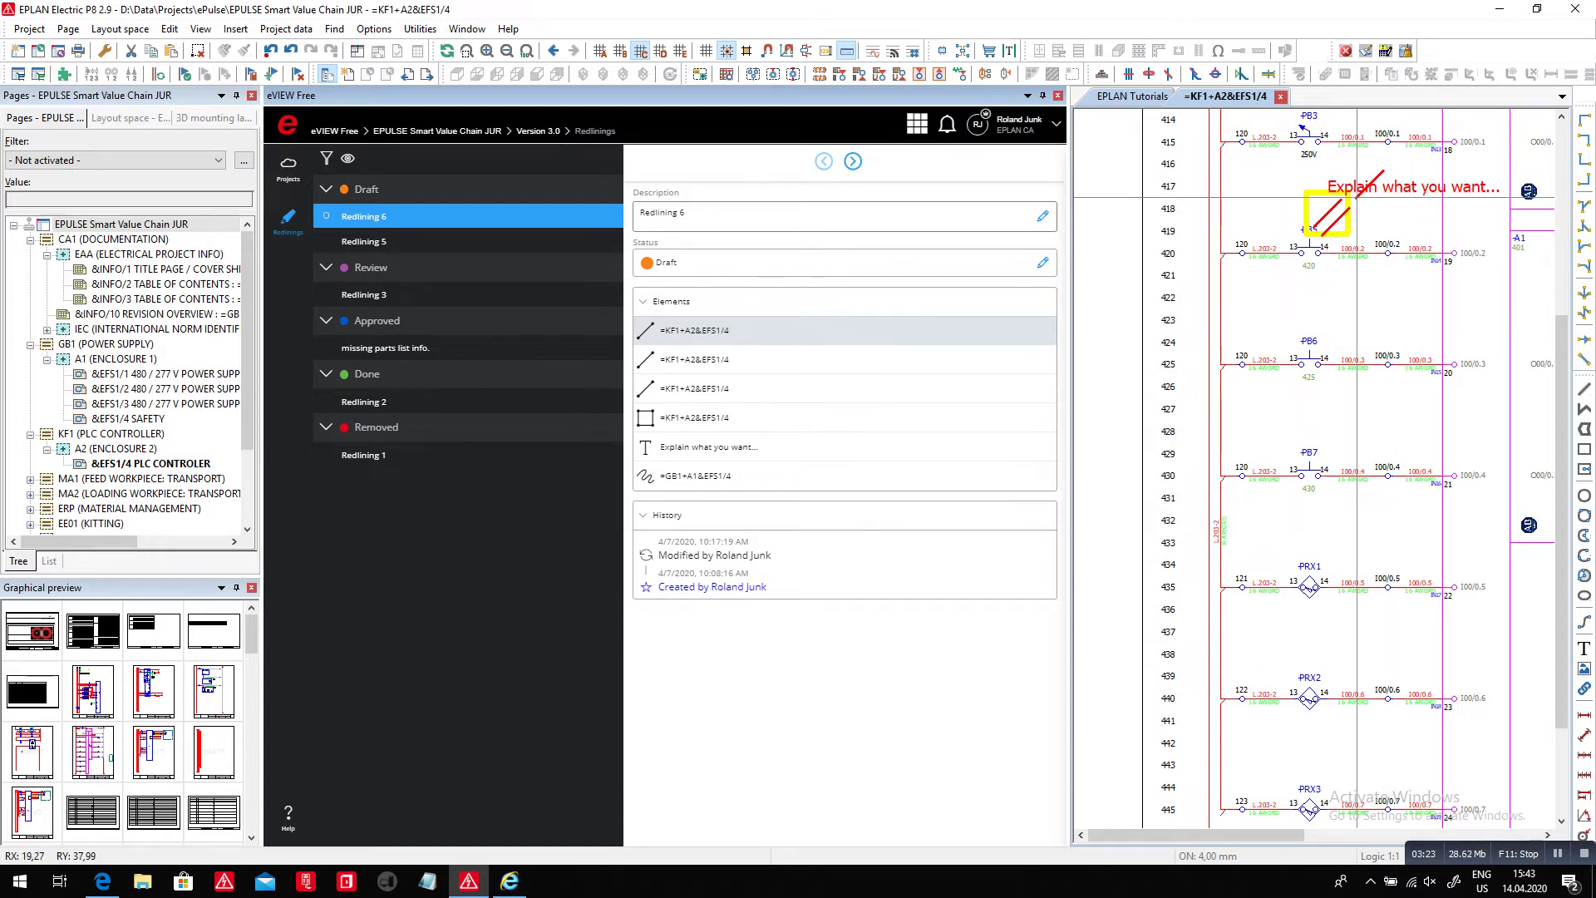
scroll(1360, 190, "up", 1)
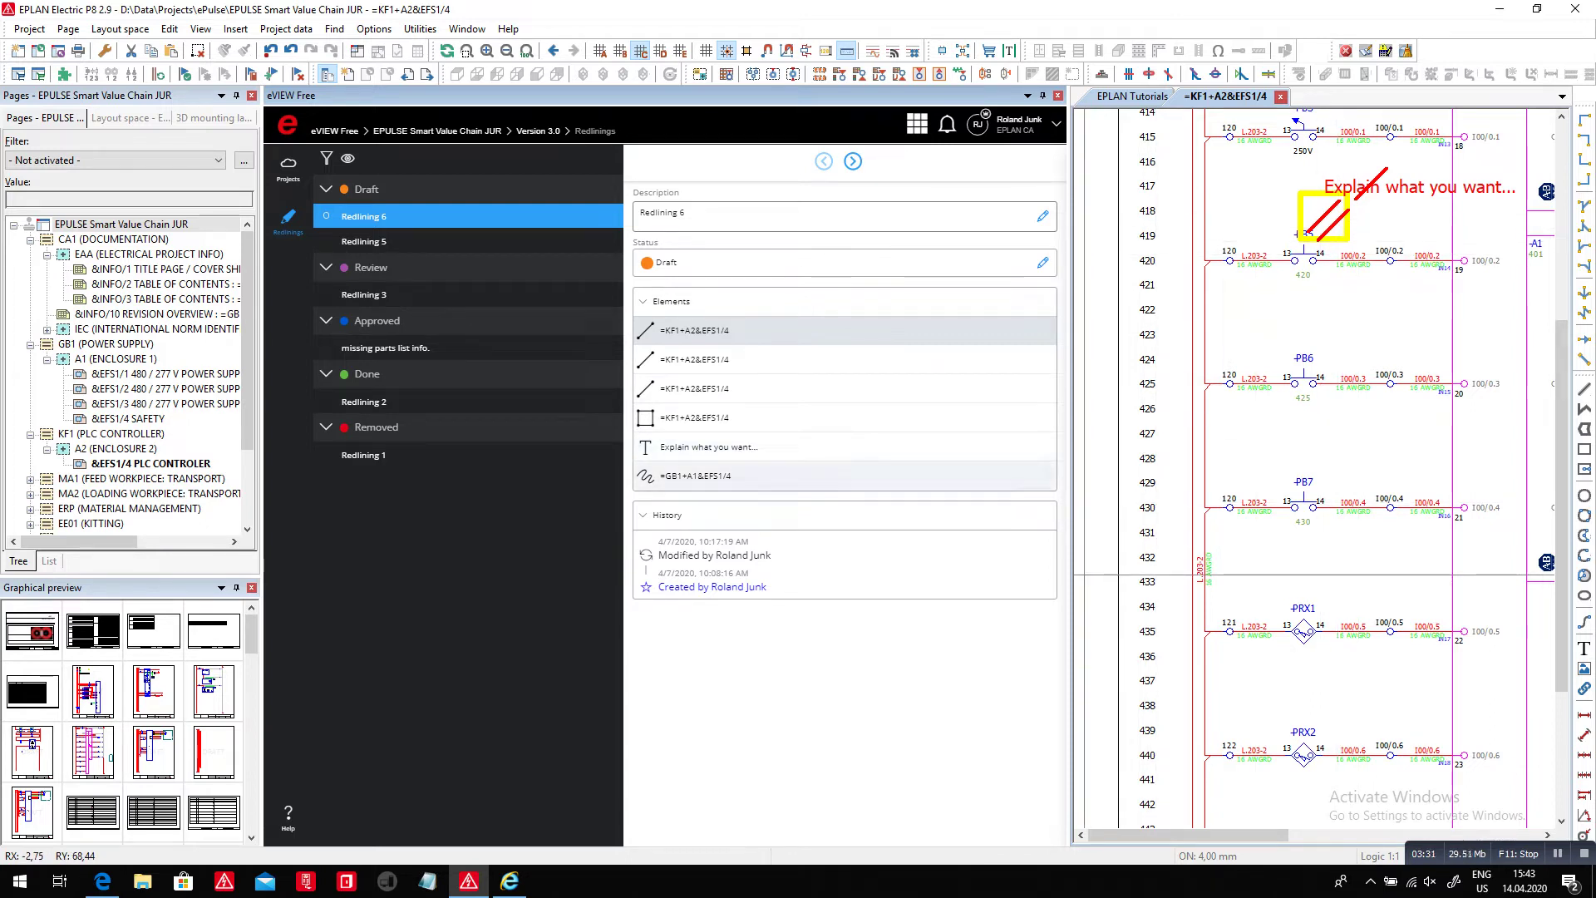
left_click_drag(700, 555, 771, 554)
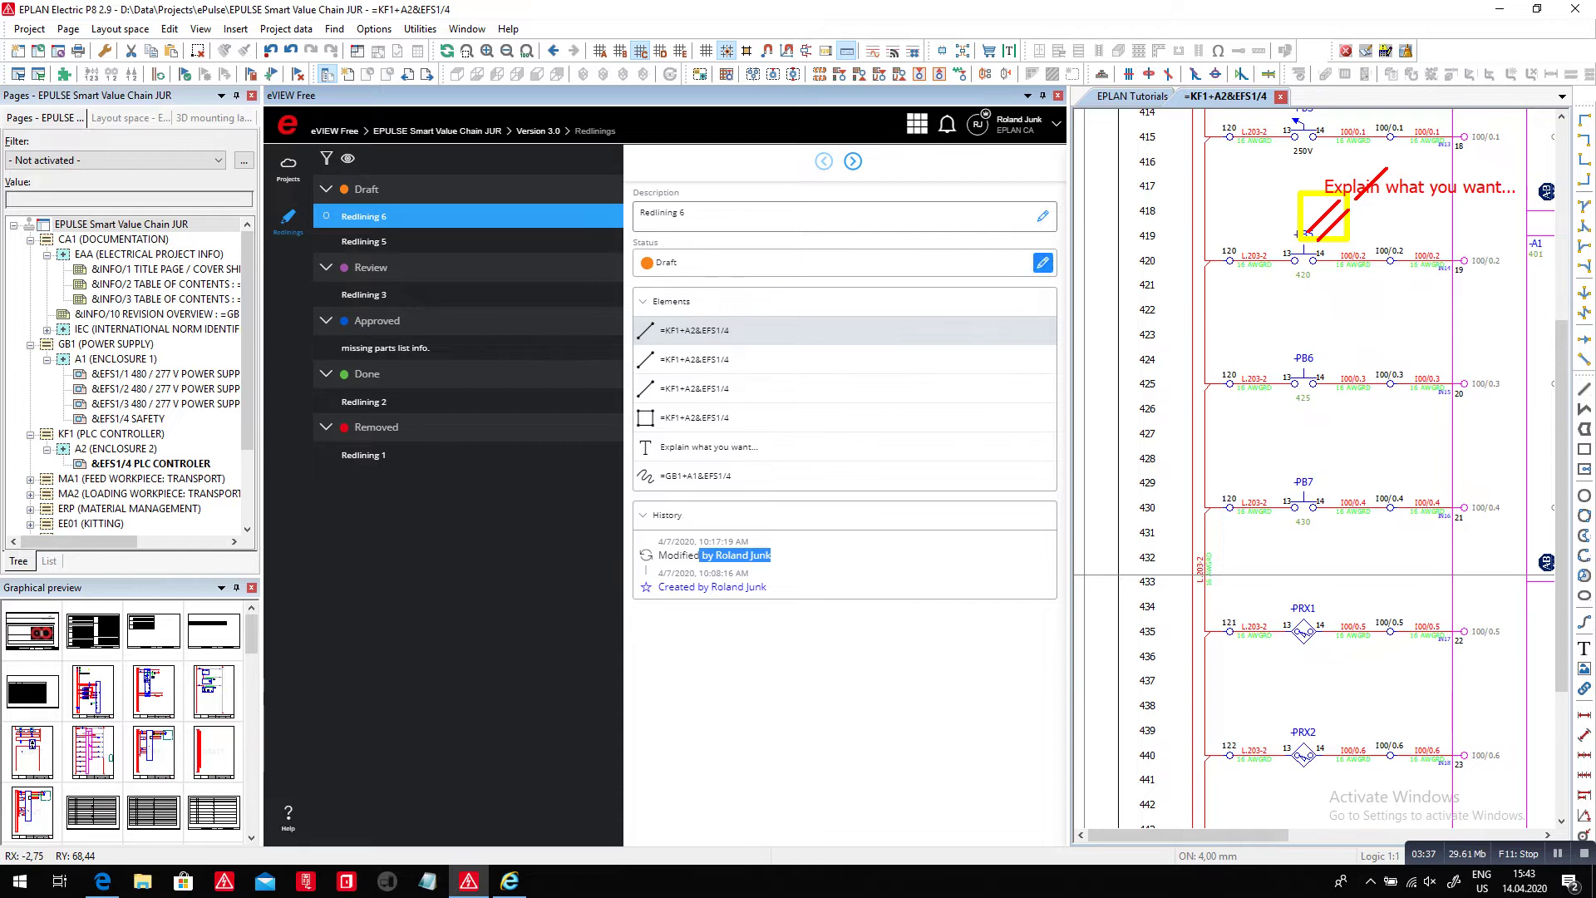
left_click(1042, 261)
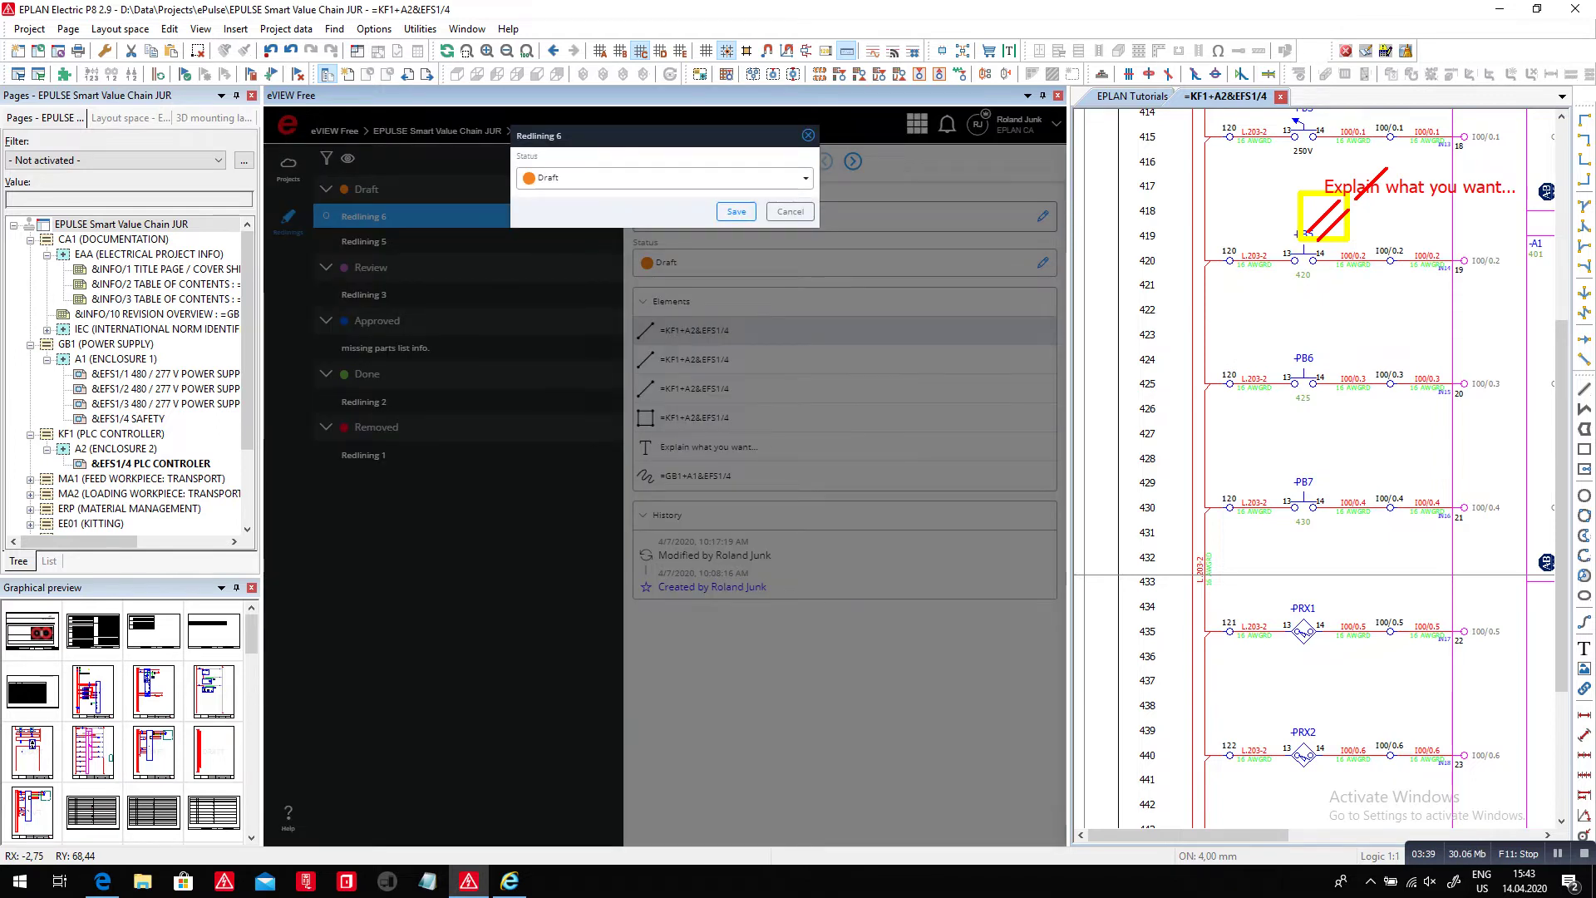
left_click(805, 177)
left_click(665, 231)
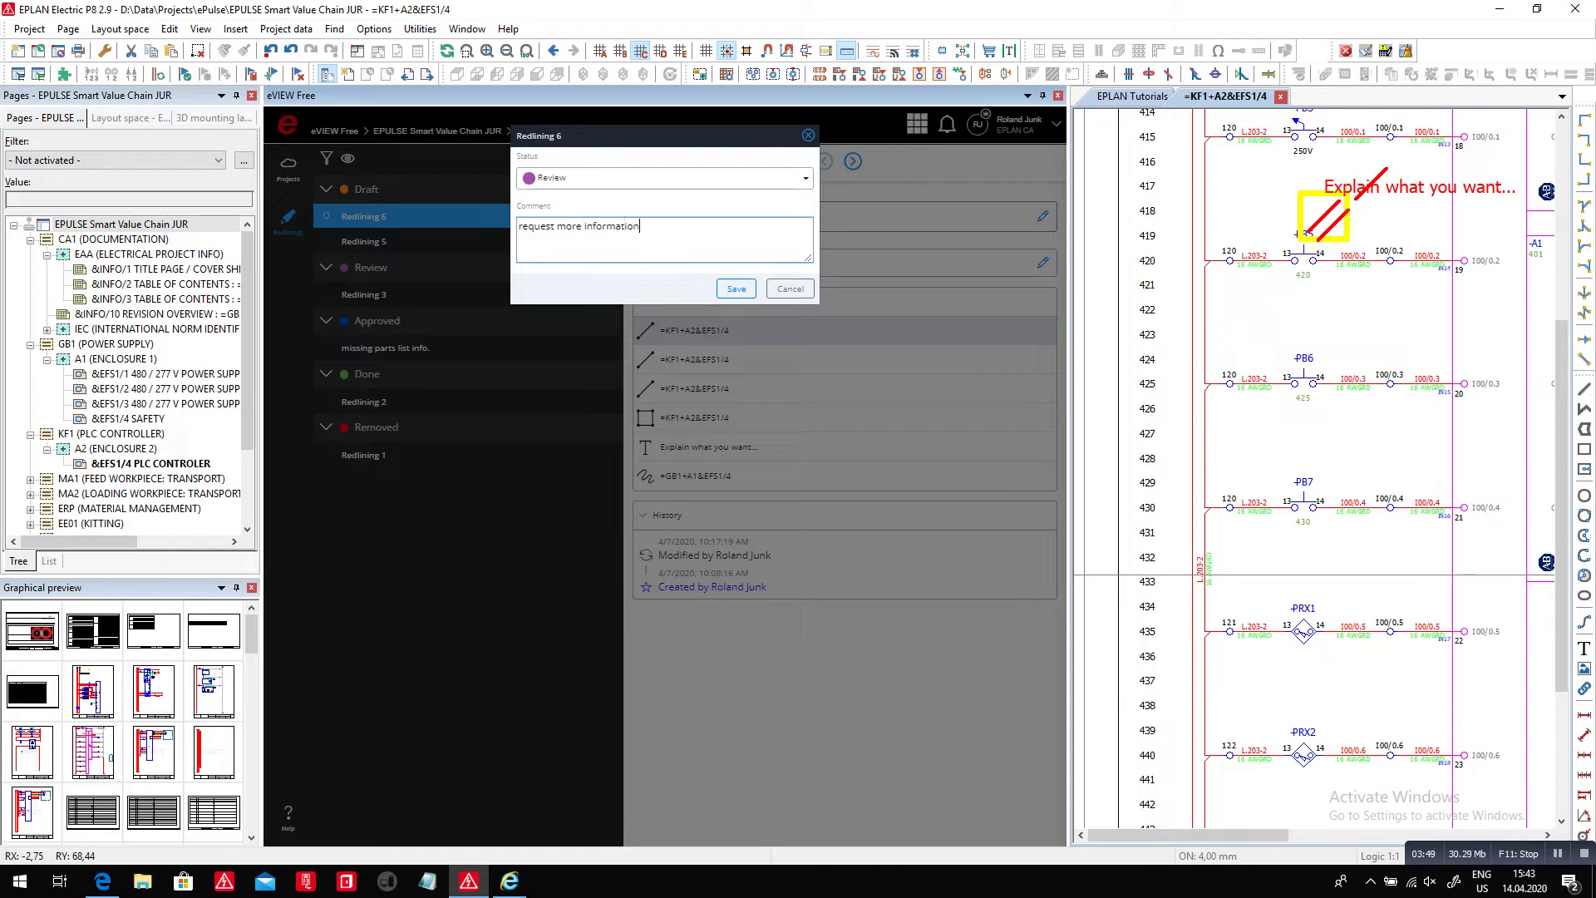
left_click(735, 289)
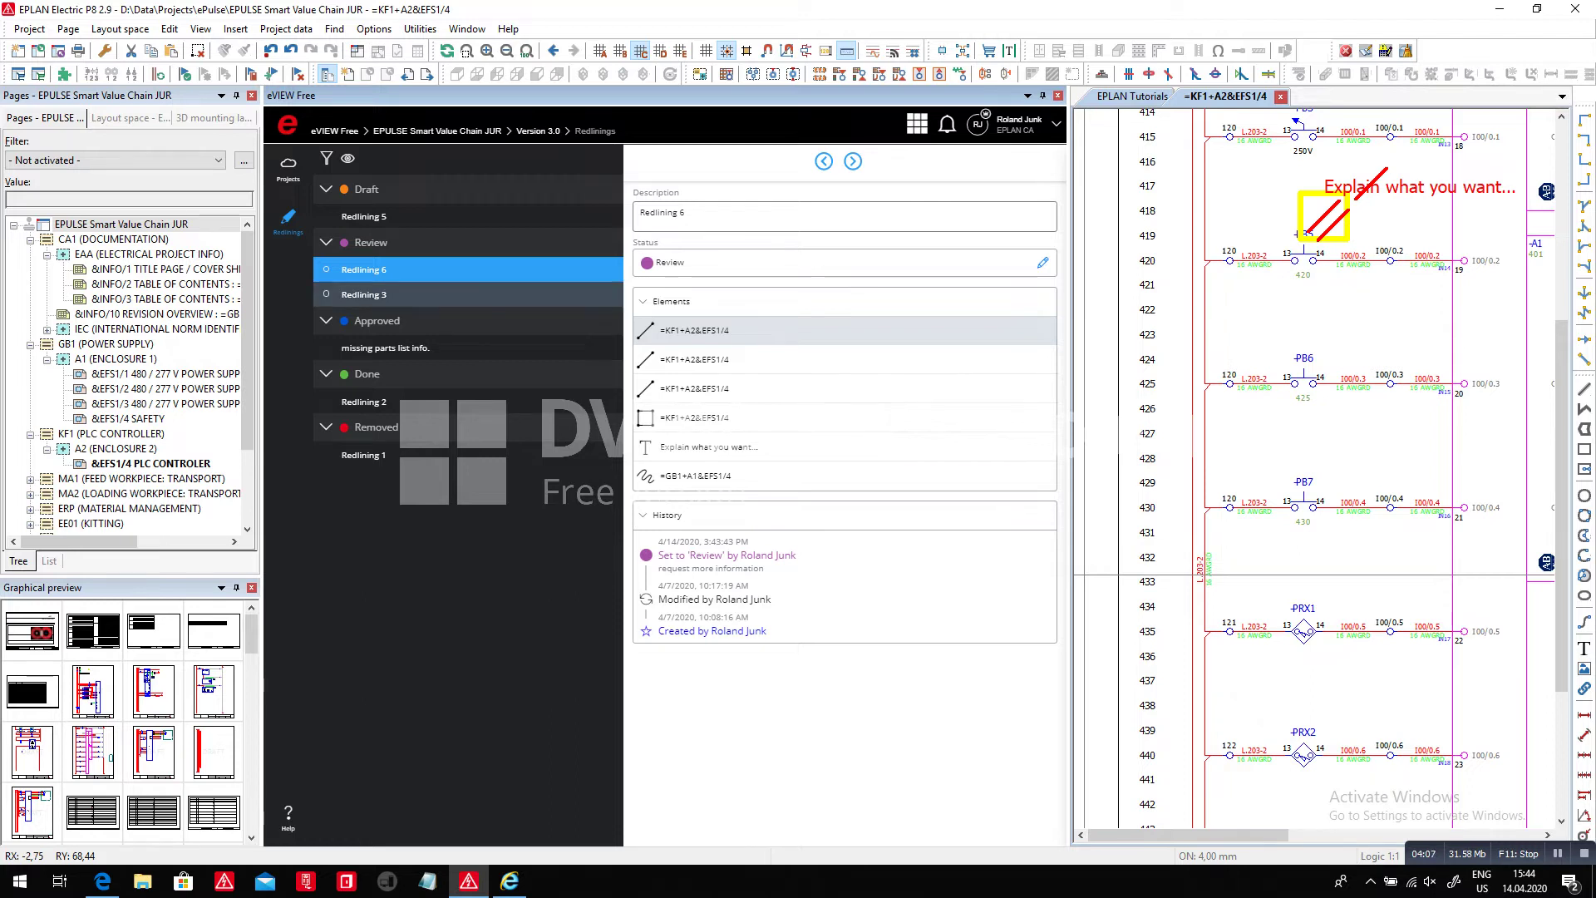
Set the status of Redlining 3 to Approved with the comment "I have to check the form" and save it.
left_click(365, 294)
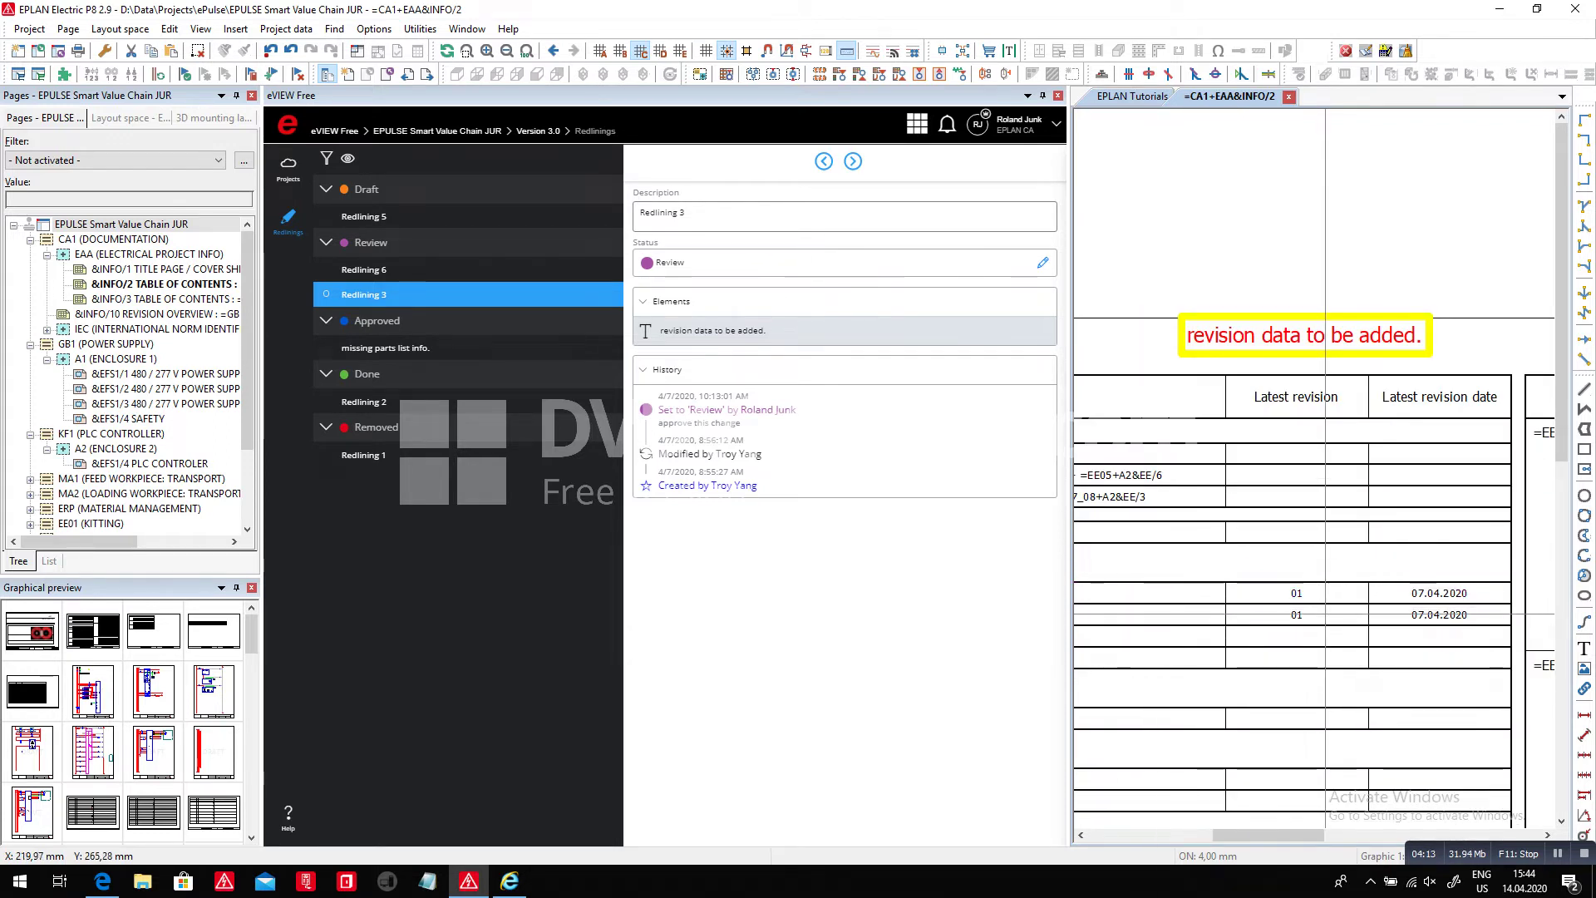
left_click(1042, 263)
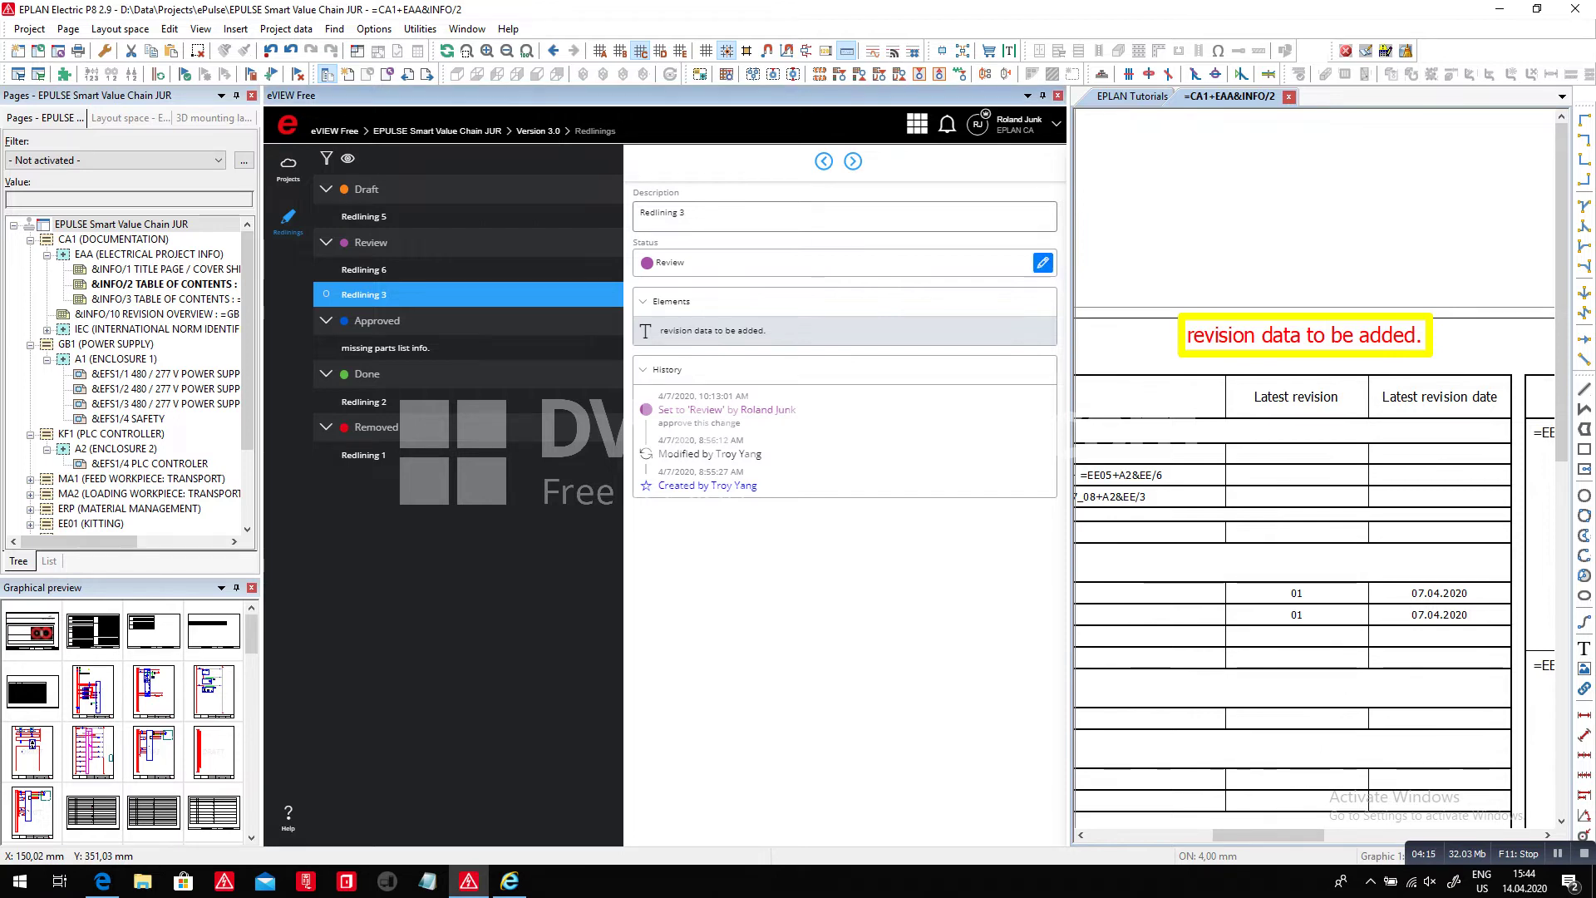
left_click(665, 178)
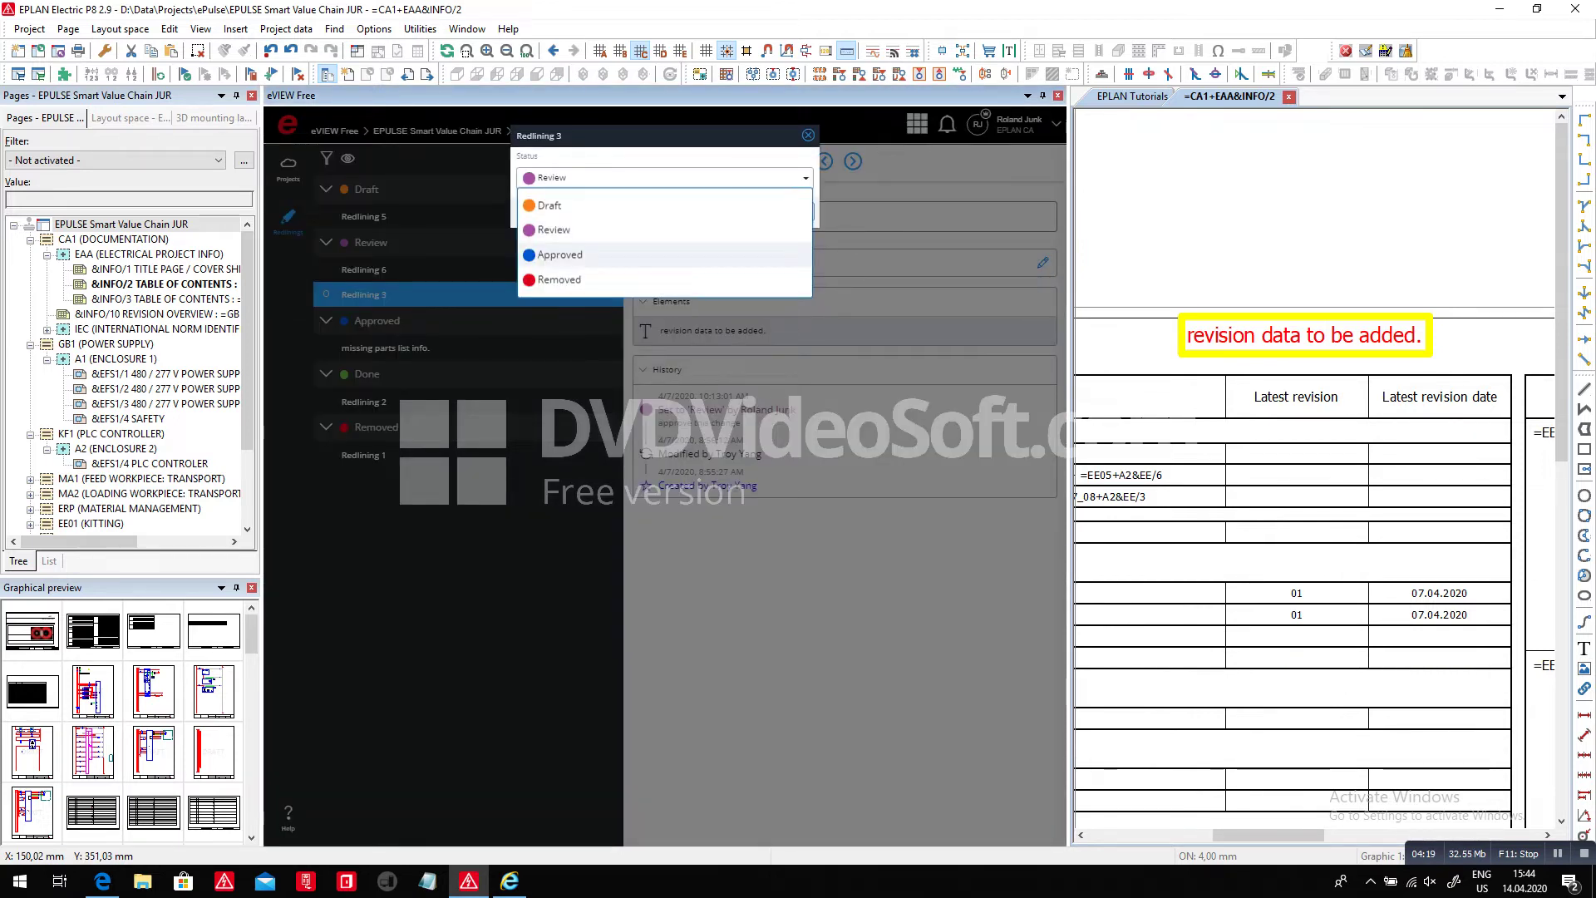
left_click(560, 255)
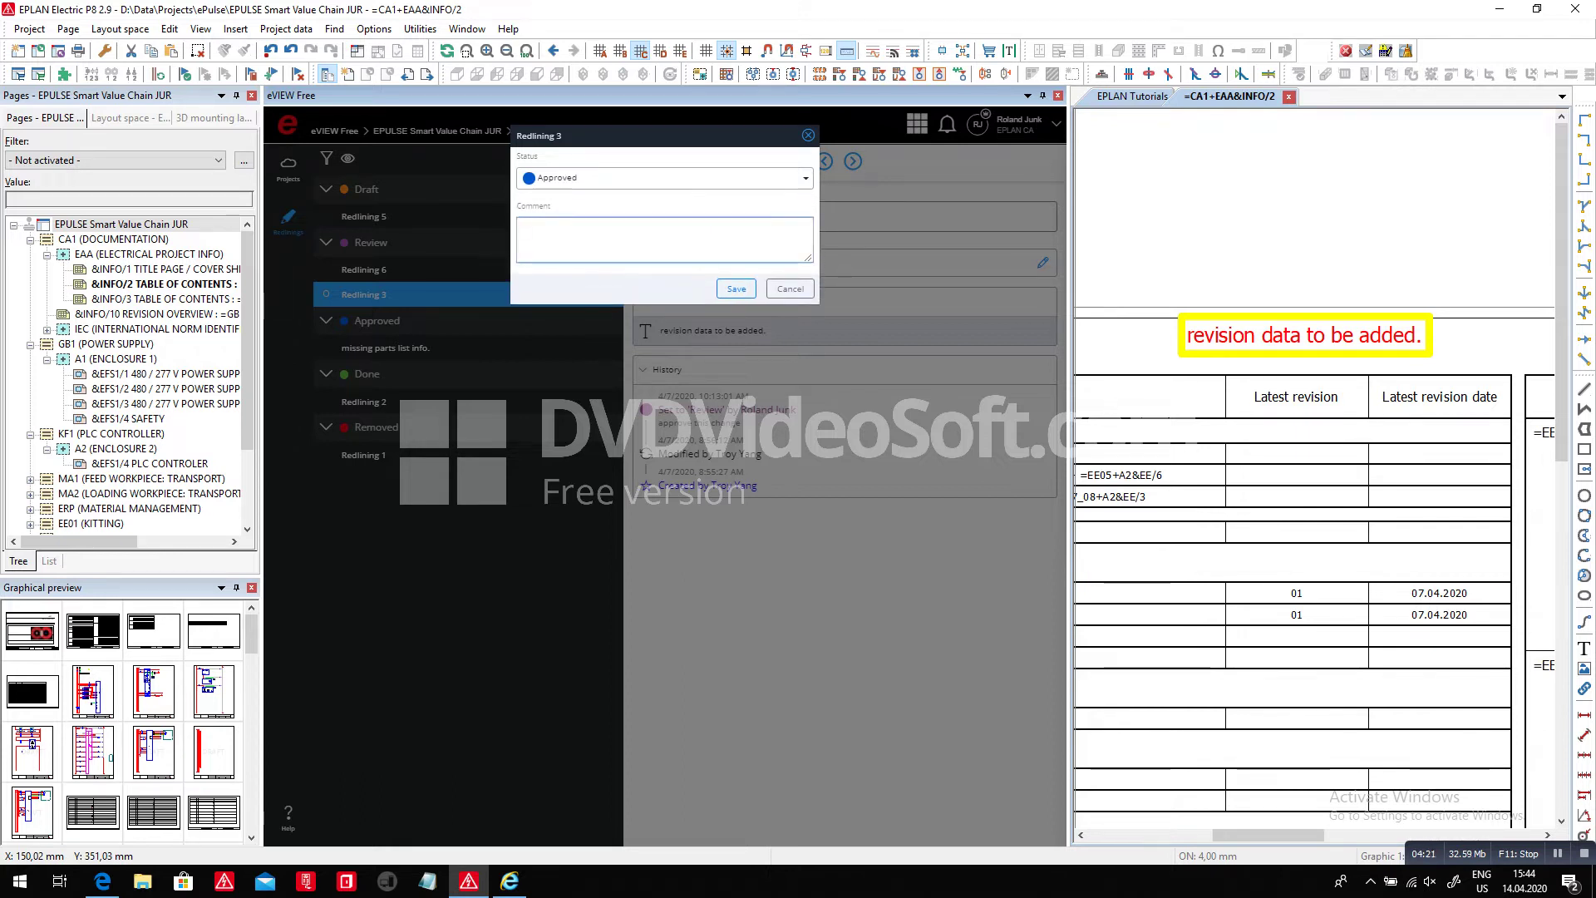
type("I have to check the form")
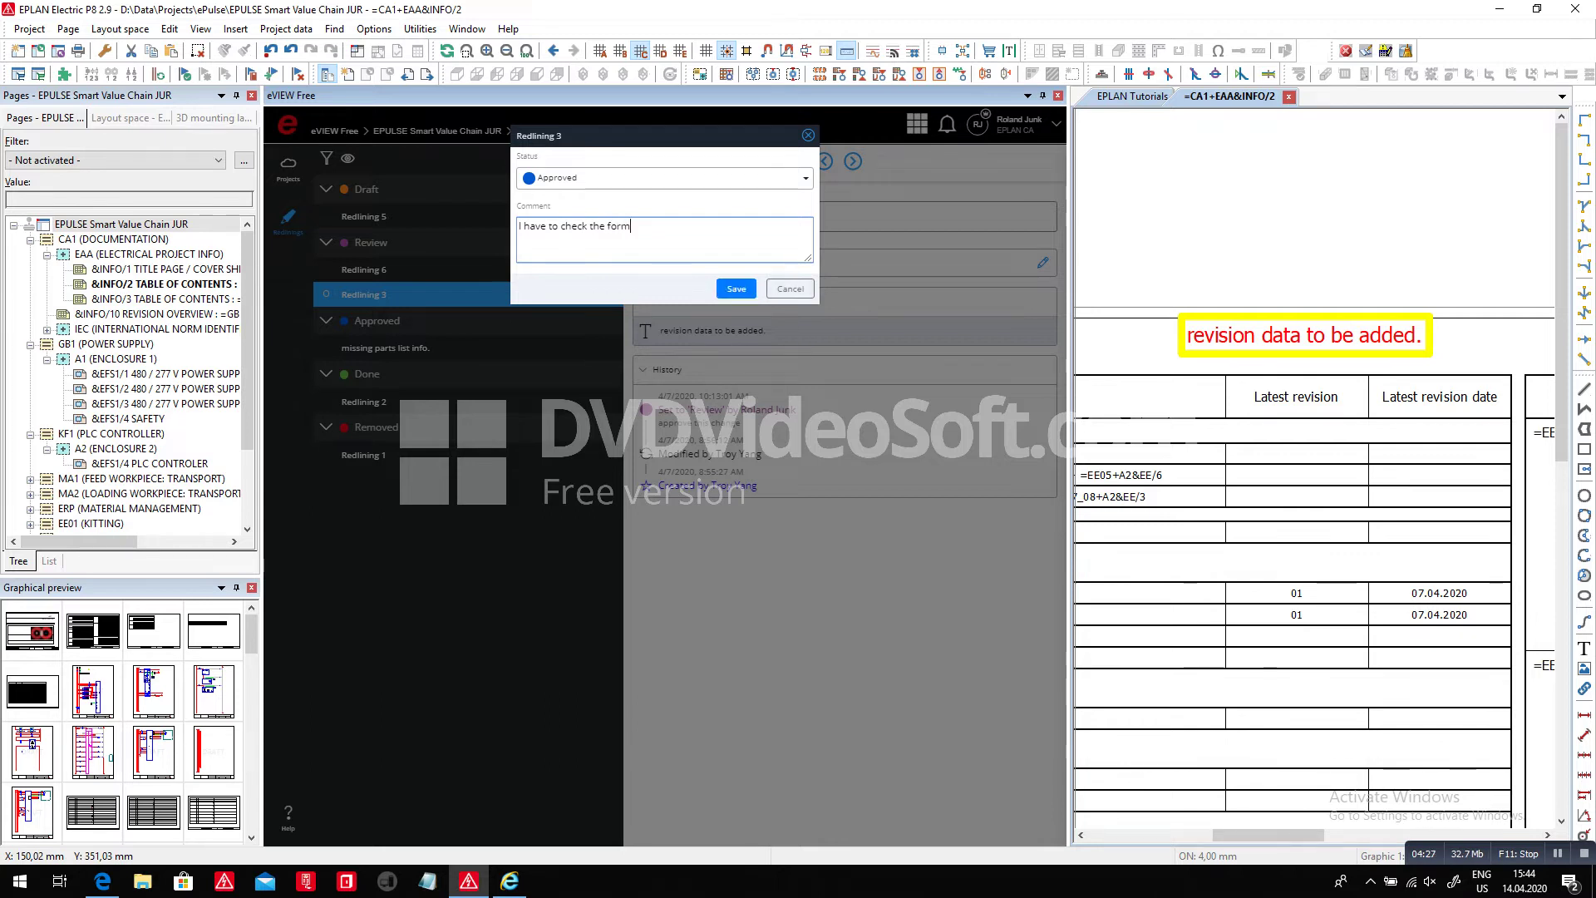
left_click(736, 288)
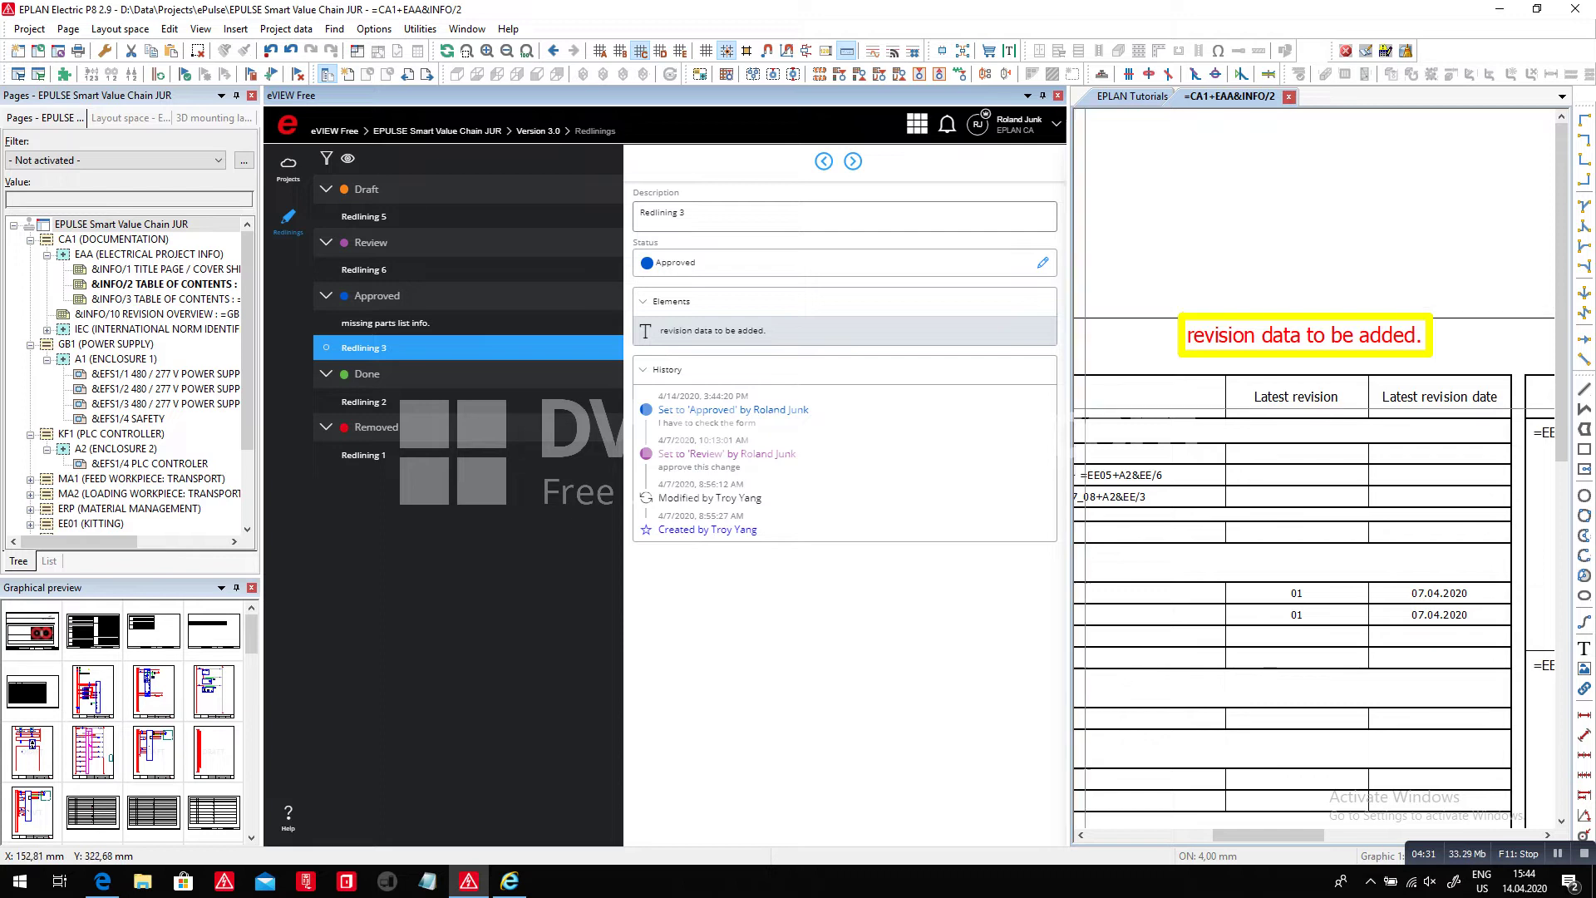
On power supply page =GB1+A1&EFS1/3, copy the lowest circuit with its breaker and device box, and paste it below at row 332.
left_click_drag(1068, 318, 679, 318)
scroll(1319, 204, "down", 1)
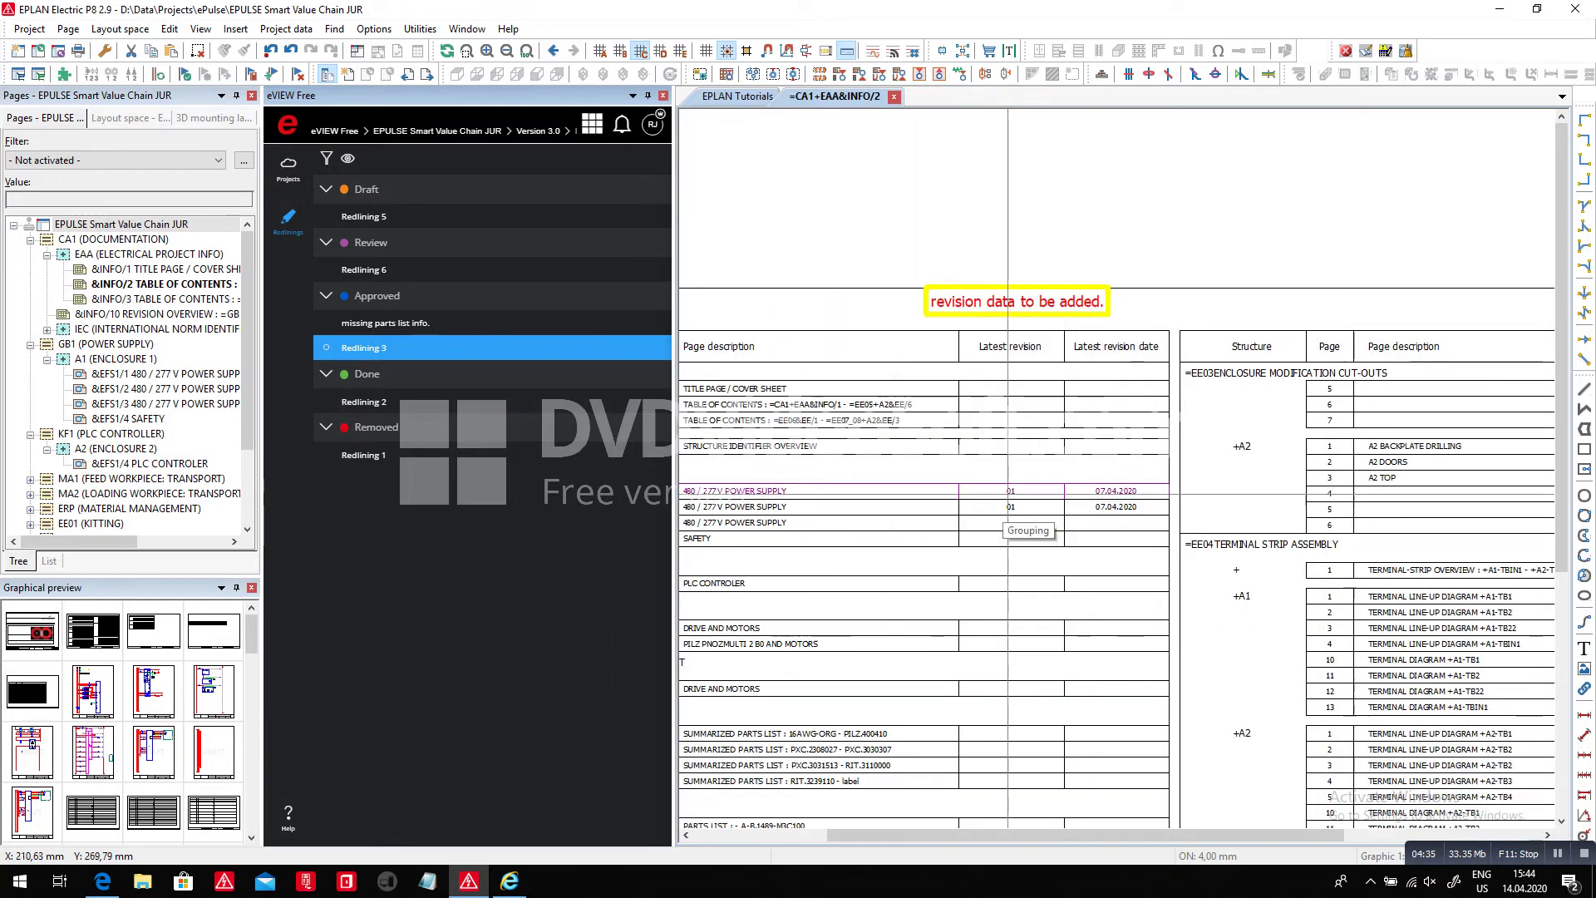
scroll(1393, 269, "down", 2)
scroll(940, 569, "up", 1)
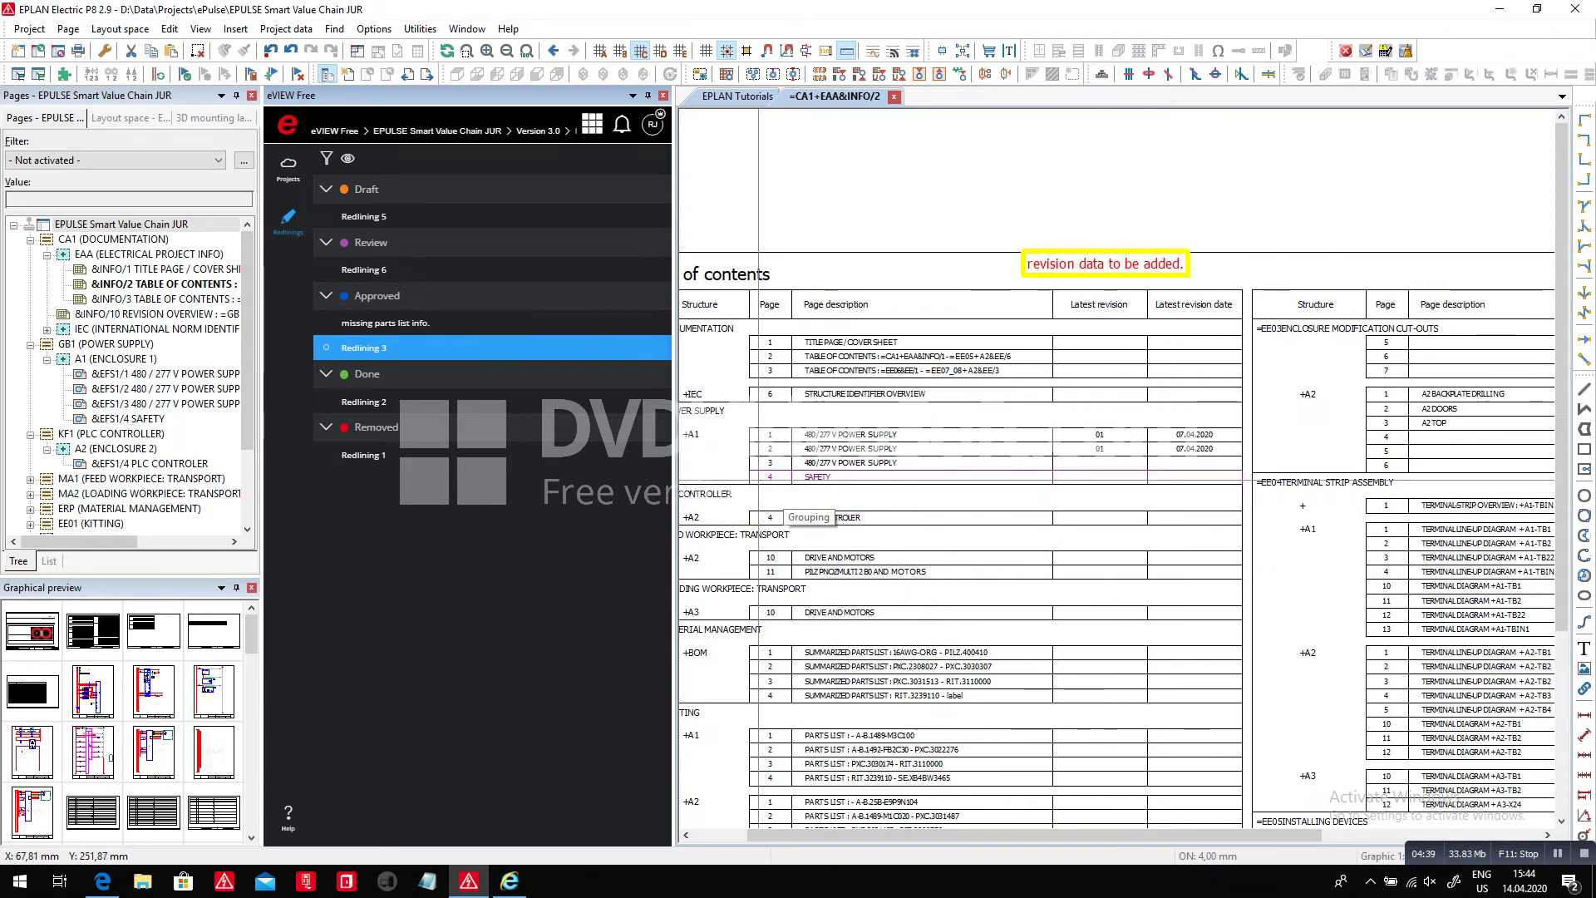
double_click(165, 404)
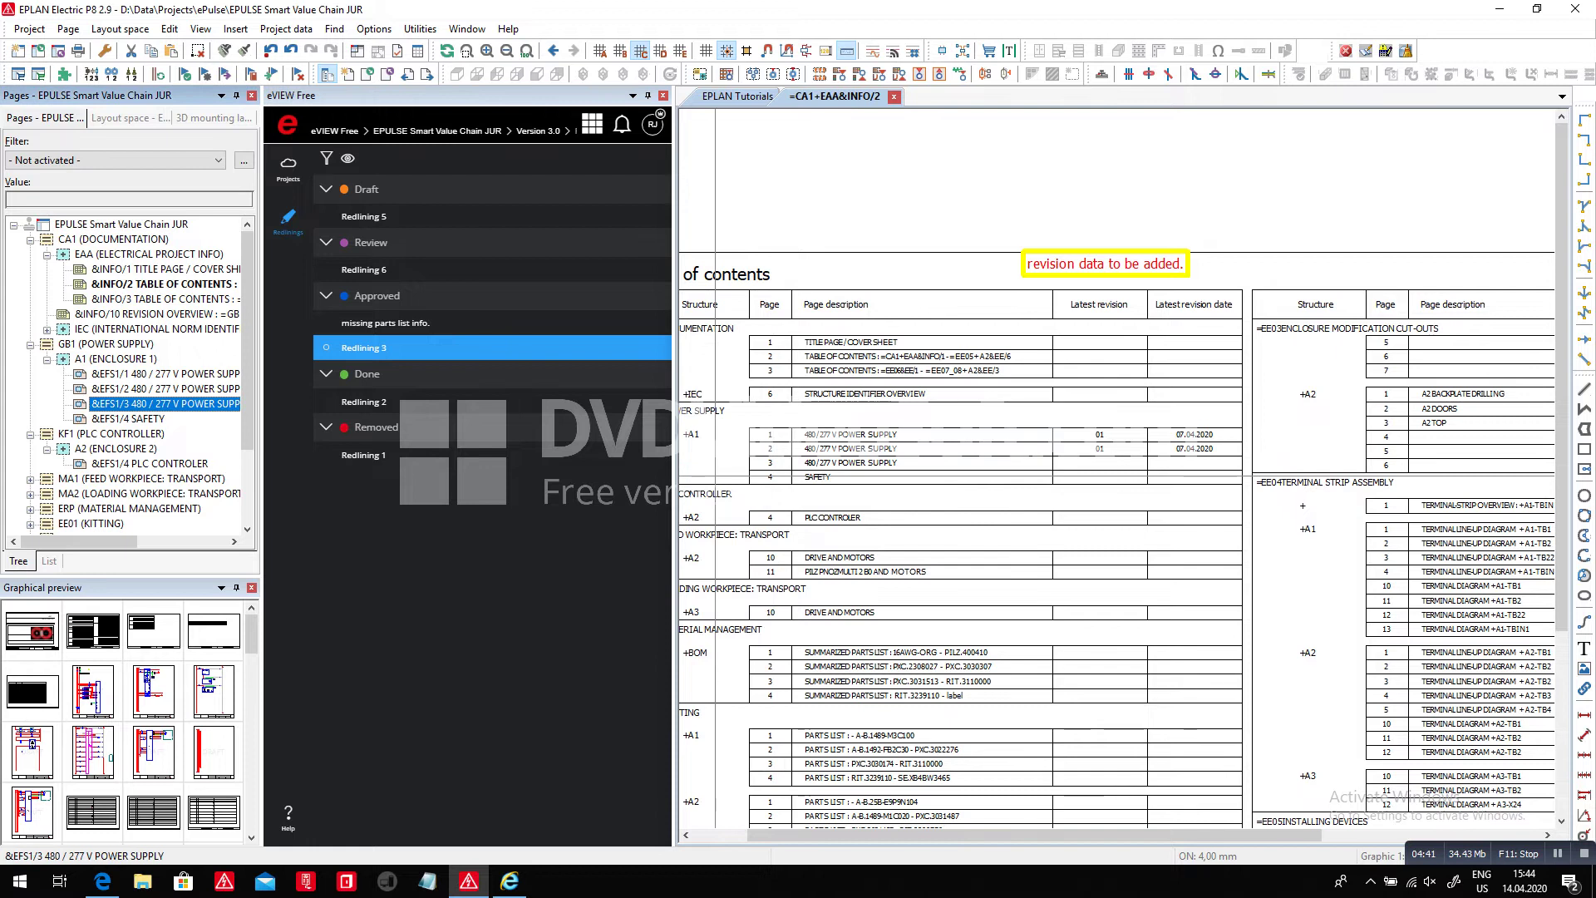
scroll(1370, 378, "down", 3)
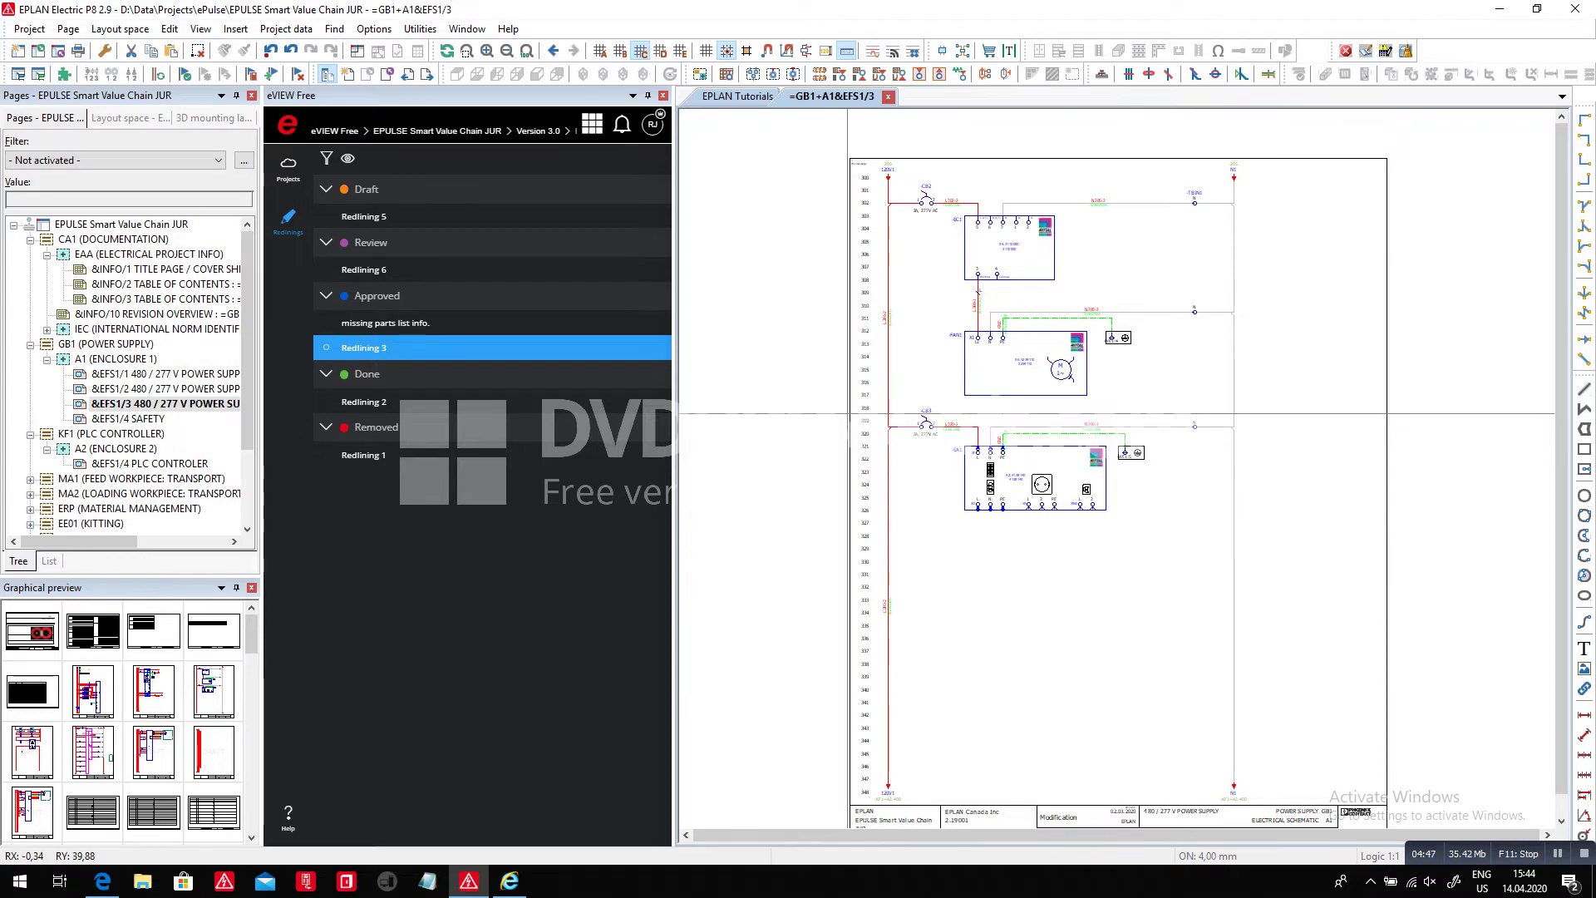
left_click_drag(849, 413, 1330, 534)
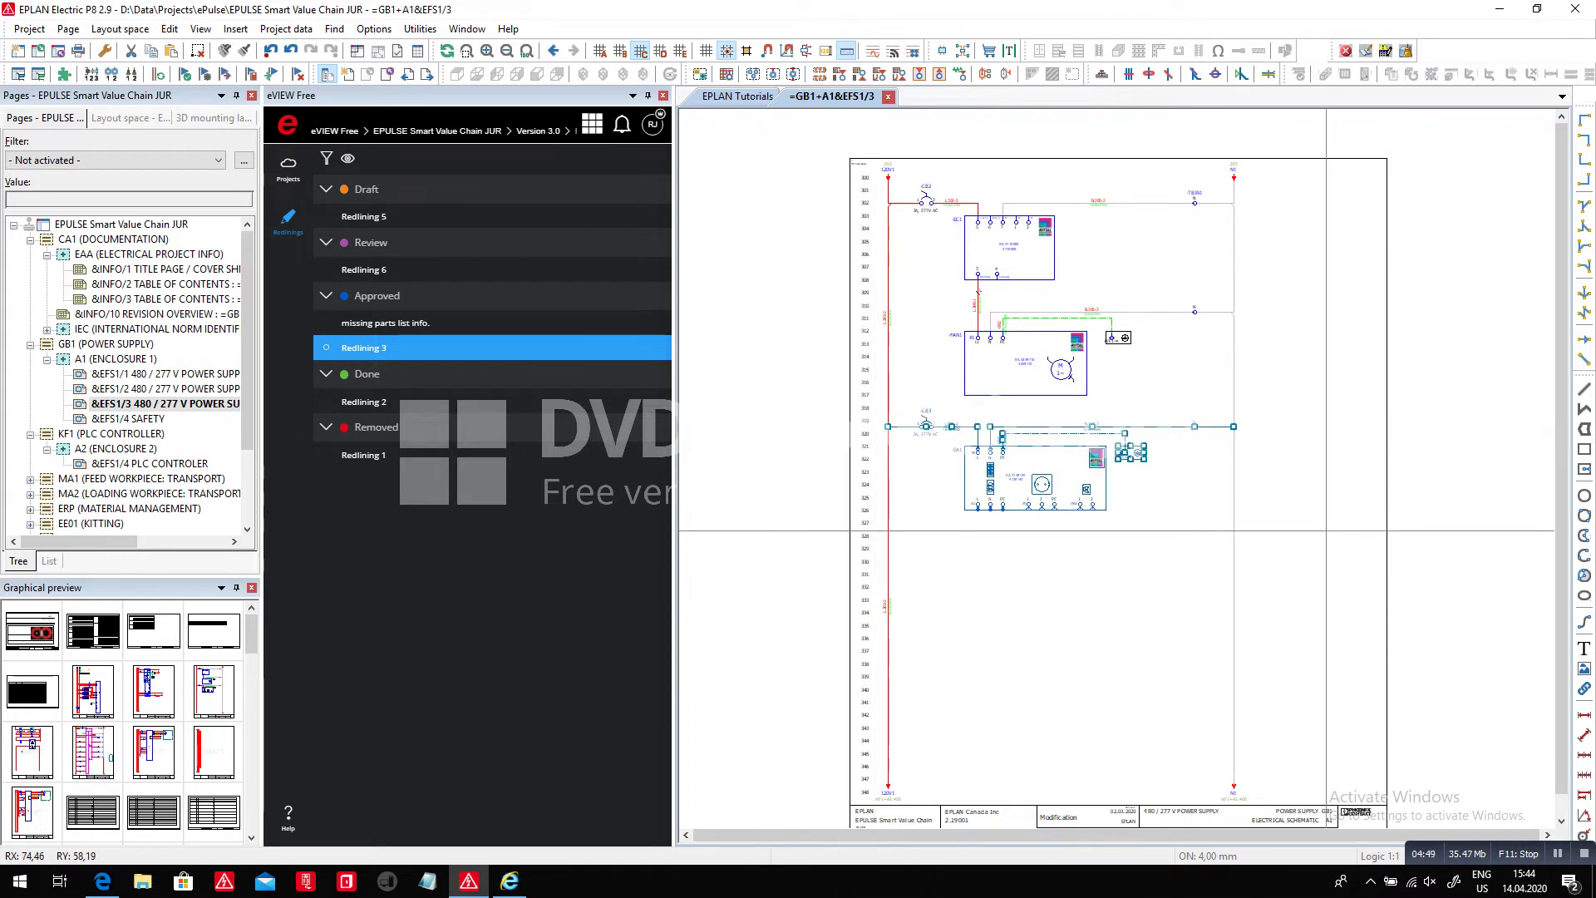
key("ctrl+c")
key("ctrl+v")
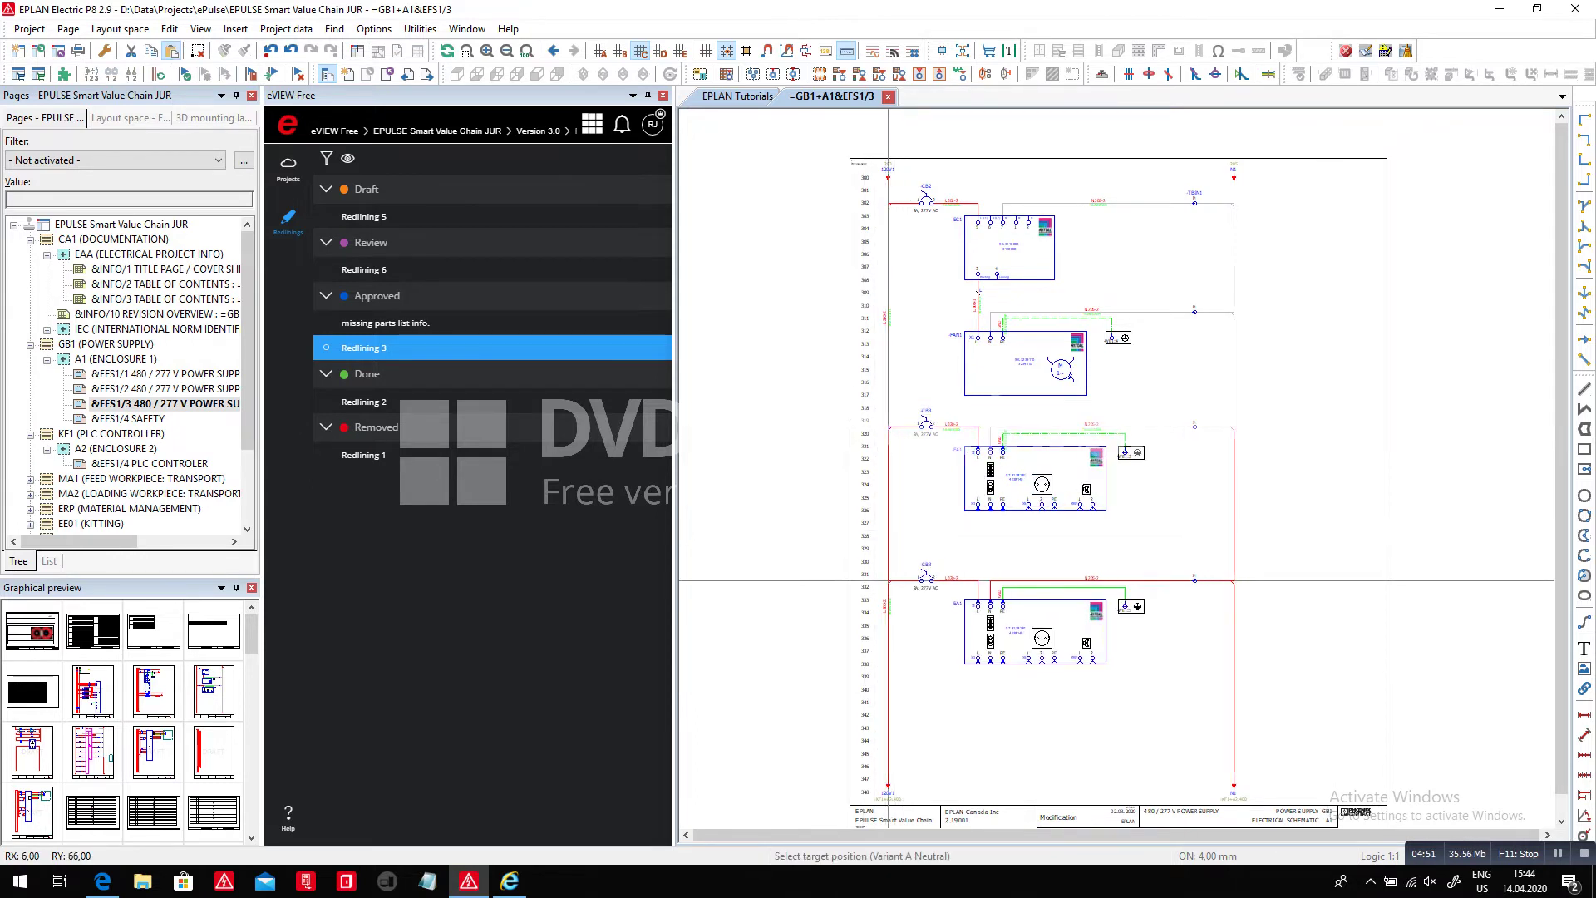
left_click(888, 588)
key("Return")
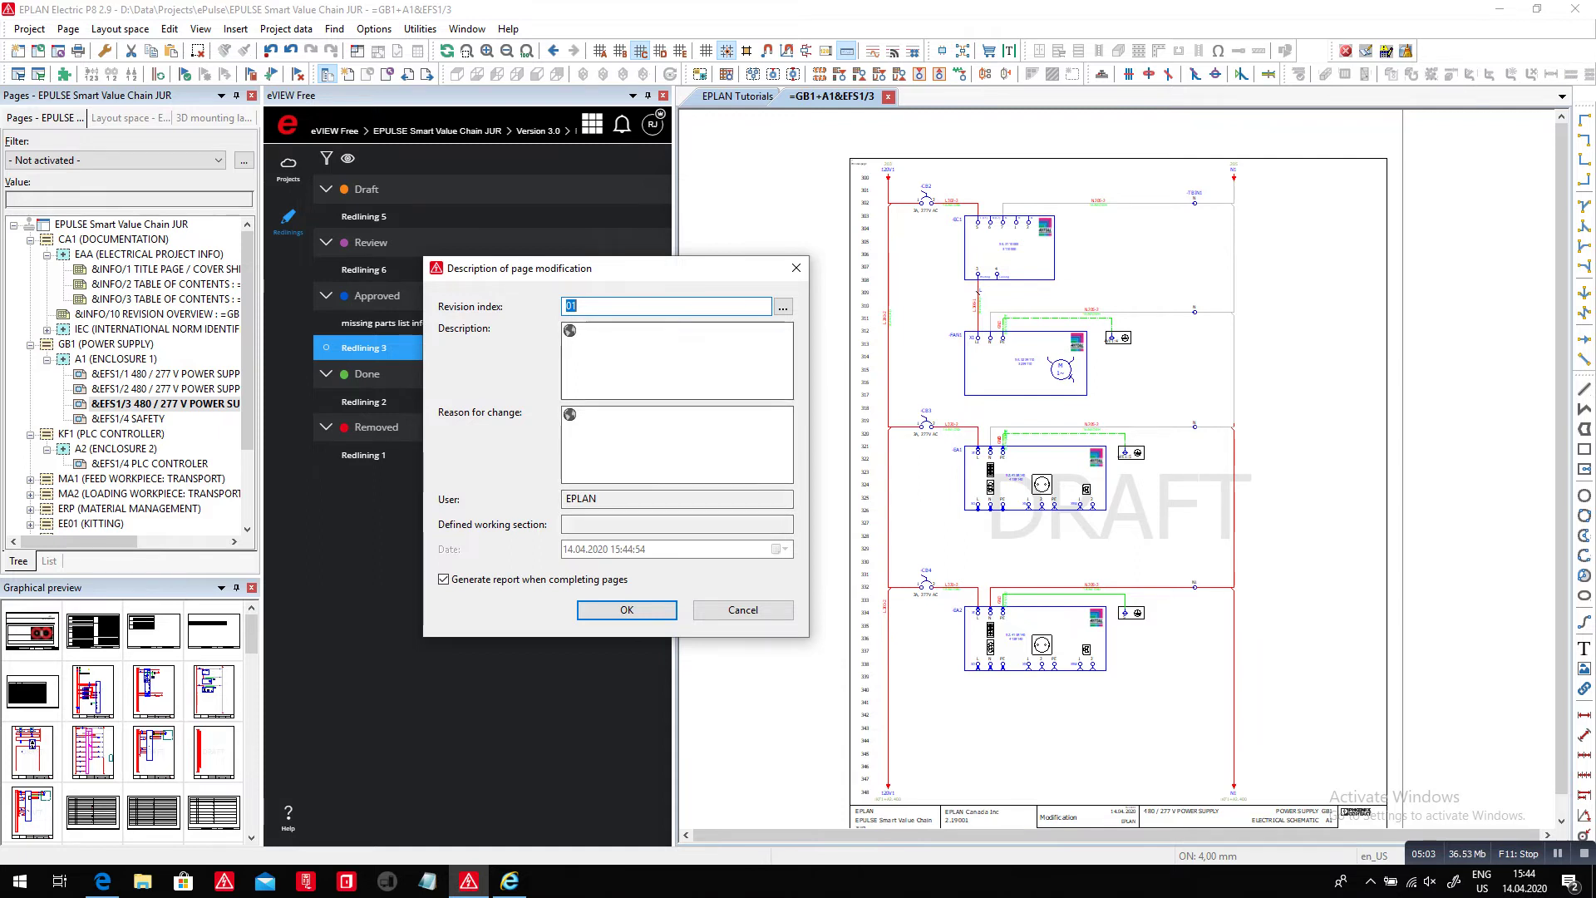
Complete the modified page under revision index 01 with the description "added a new element".
left_click(675, 360)
type("added")
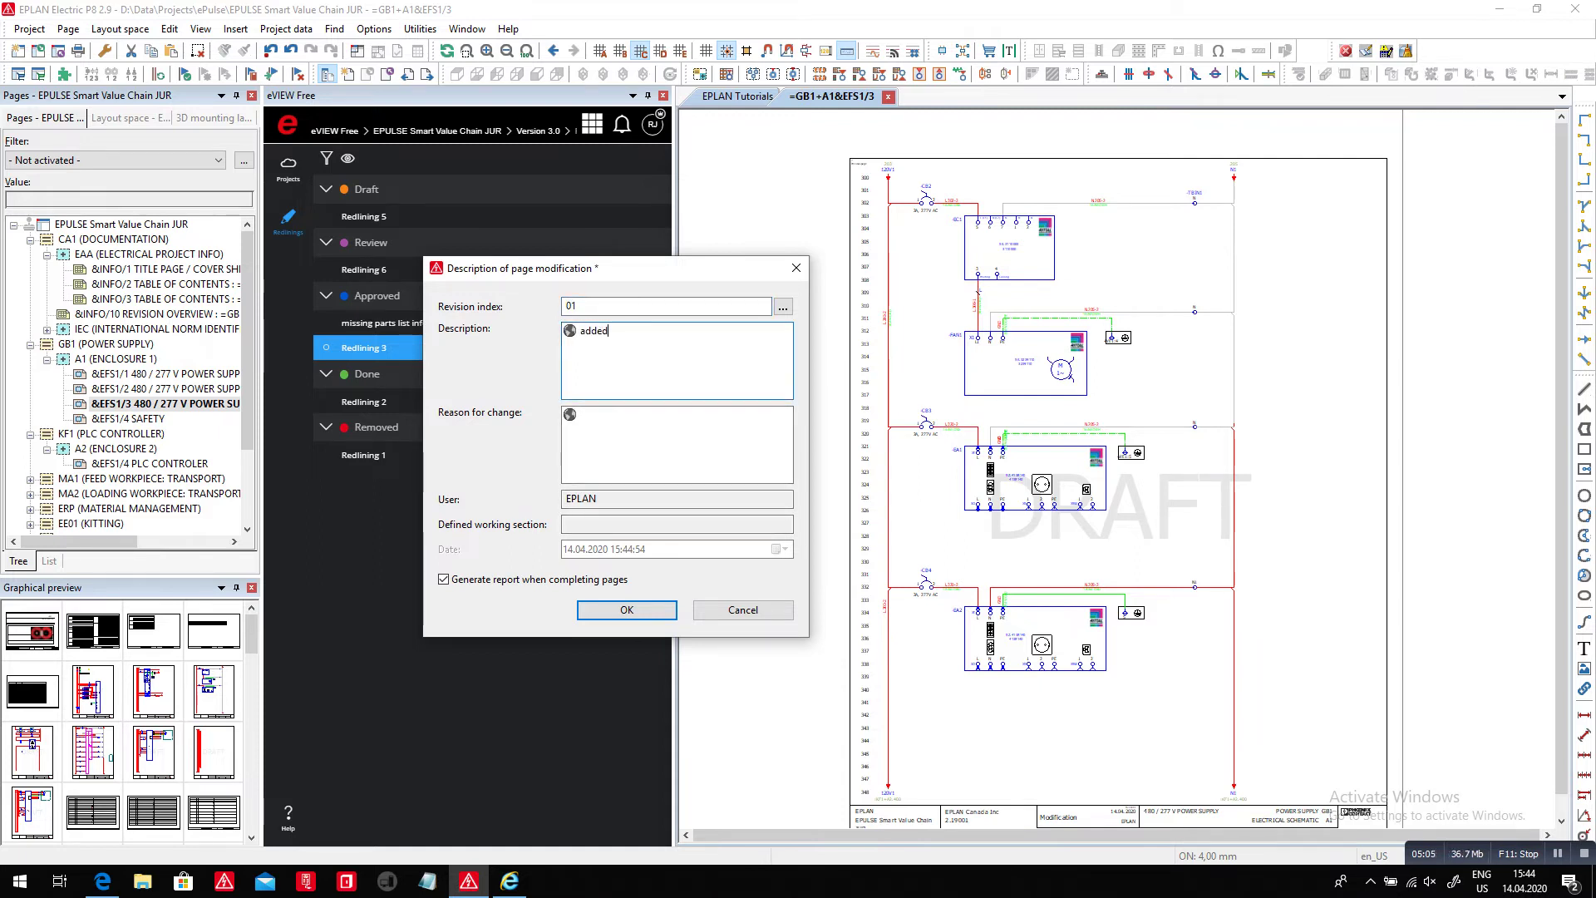
type(" a new element")
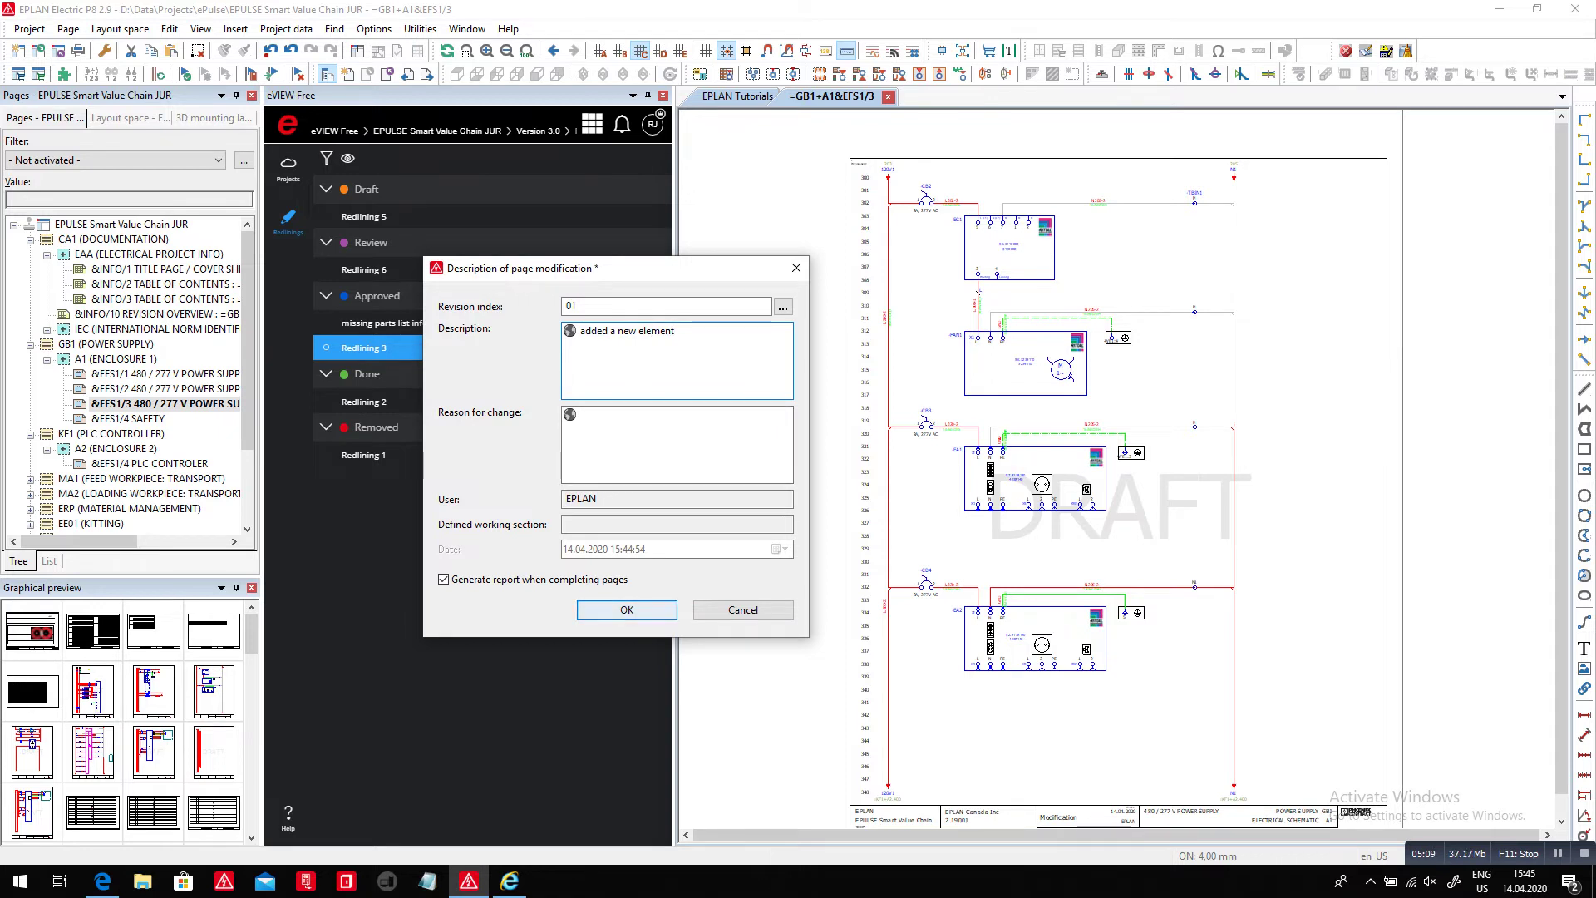
left_click(626, 610)
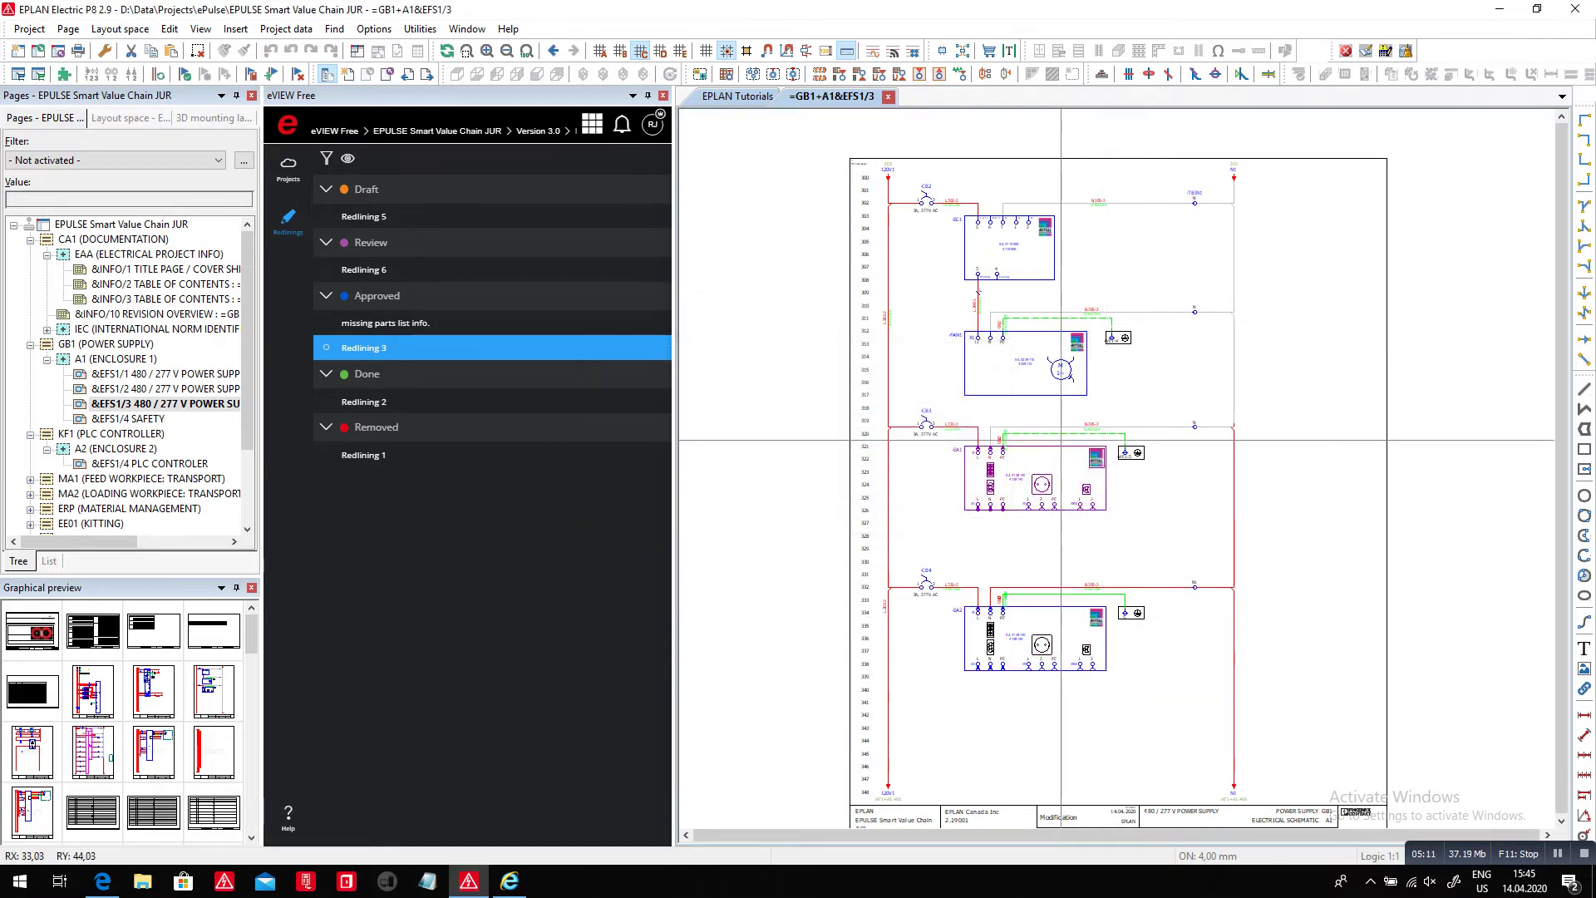
Check the page's modification entry in the title block and in the project's revision data without changing anything.
scroll(1038, 777, "up", 2)
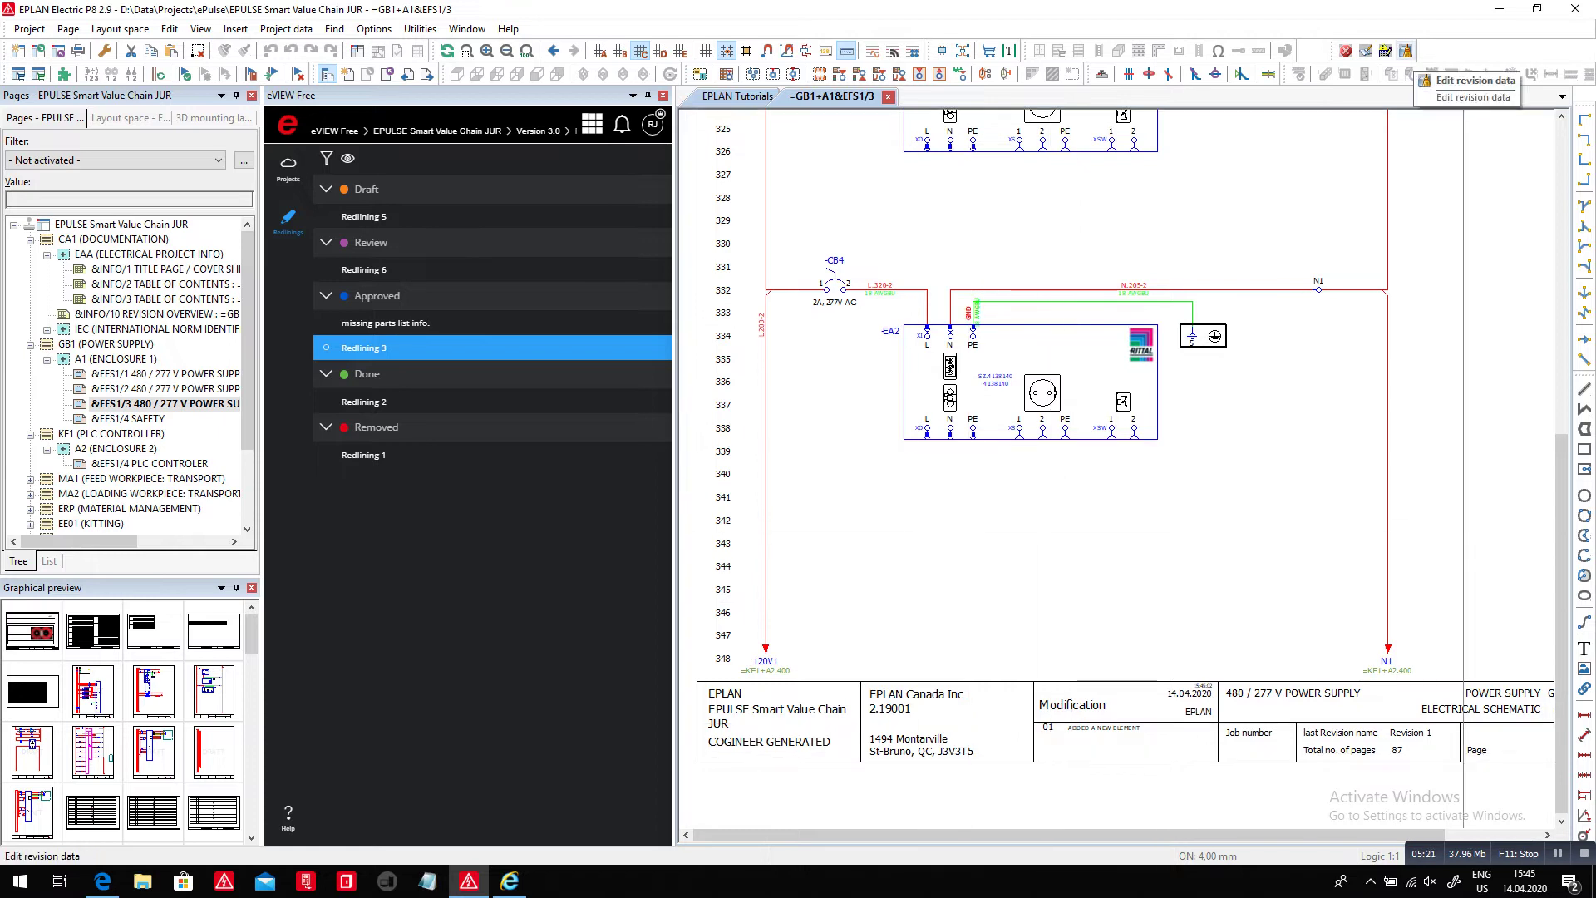
left_click(1405, 51)
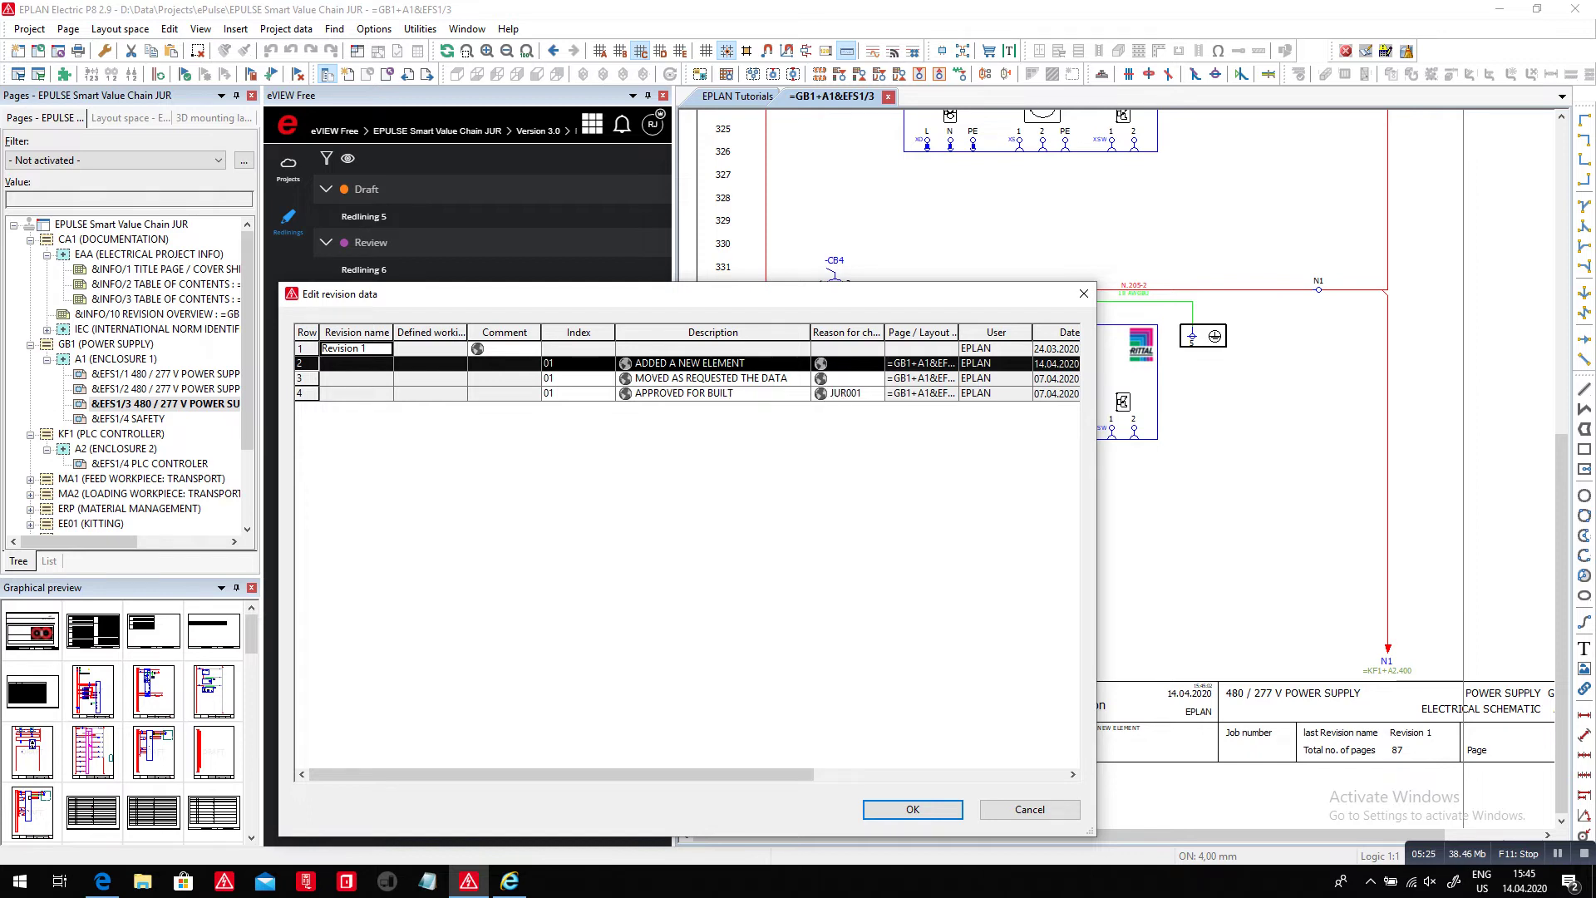
left_click(1030, 810)
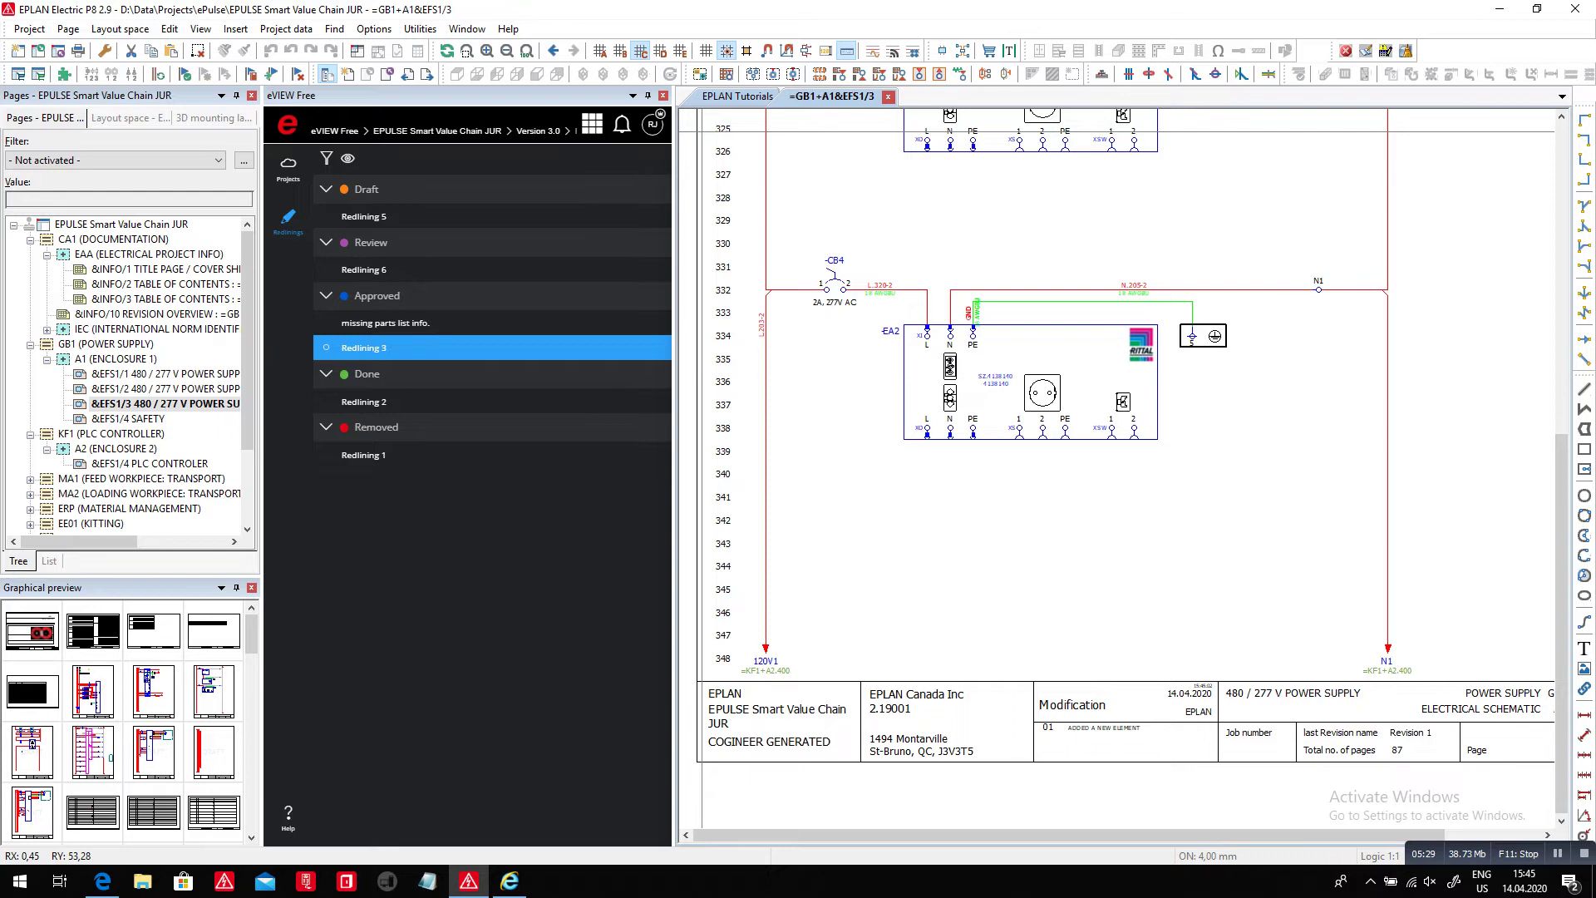
Open the revision overview page &INFO/10, update its report, and check the revision entries.
double_click(157, 314)
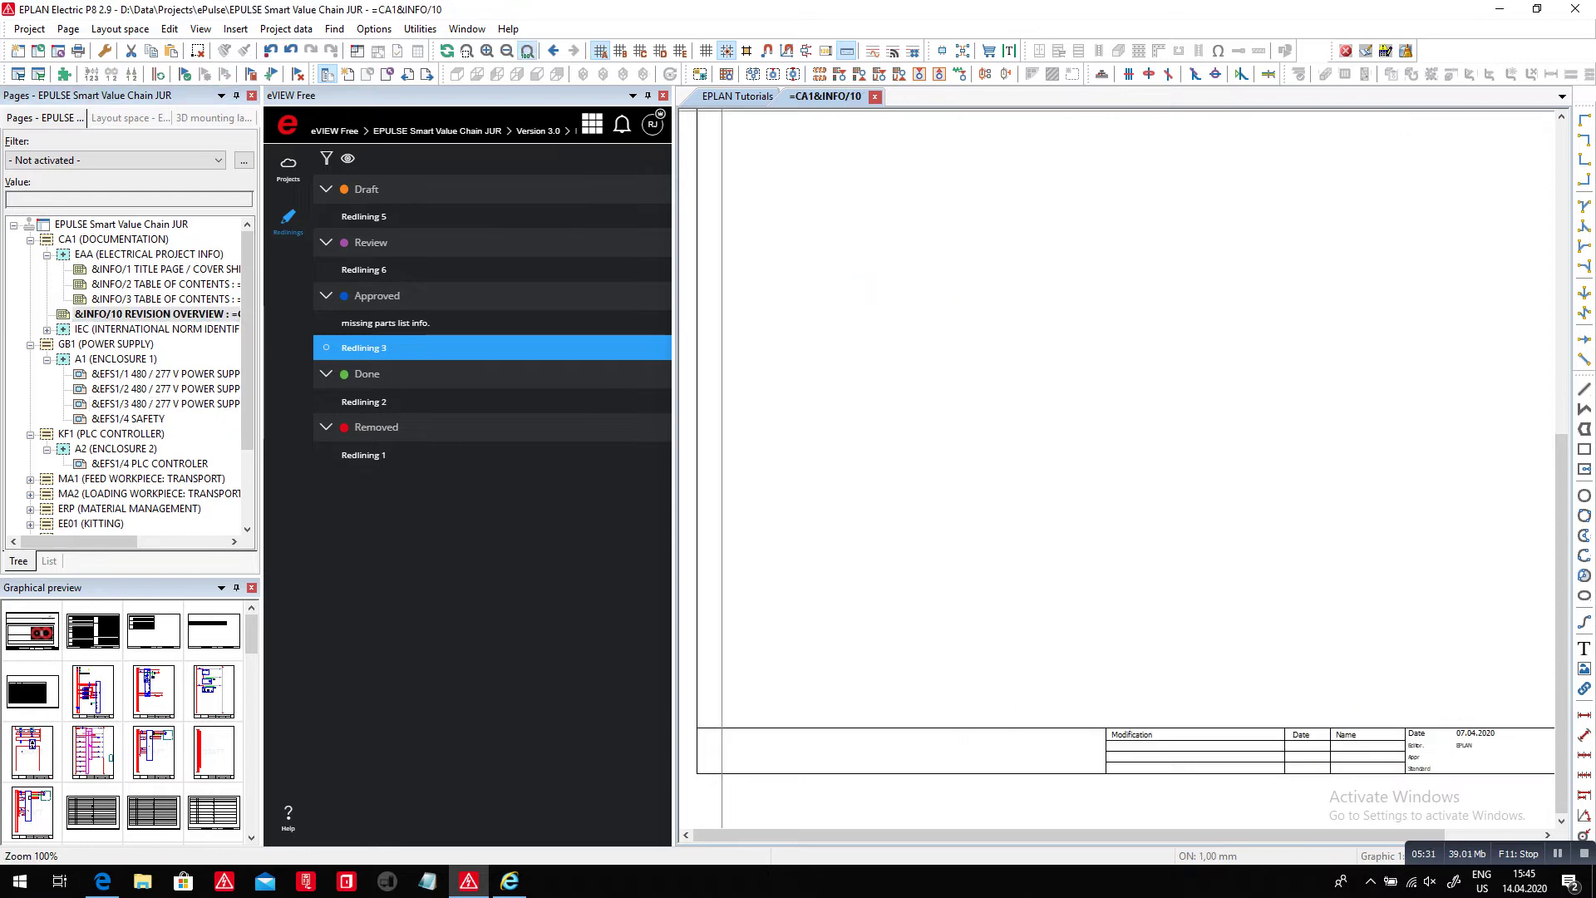
left_click(527, 52)
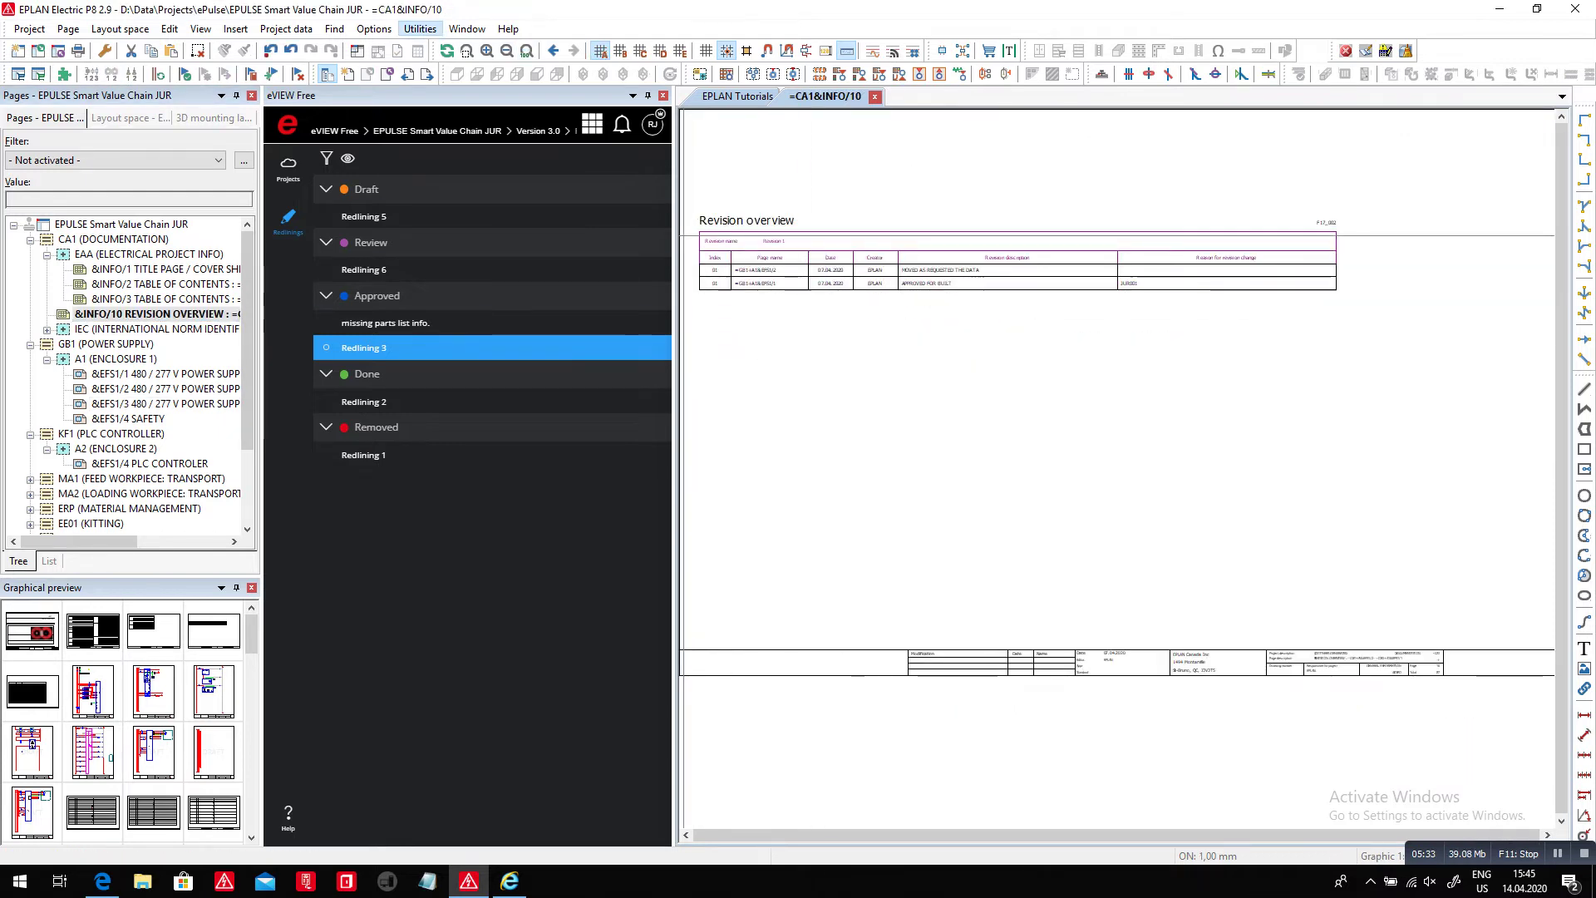
left_click(420, 28)
mouse_move(441, 44)
left_click(657, 68)
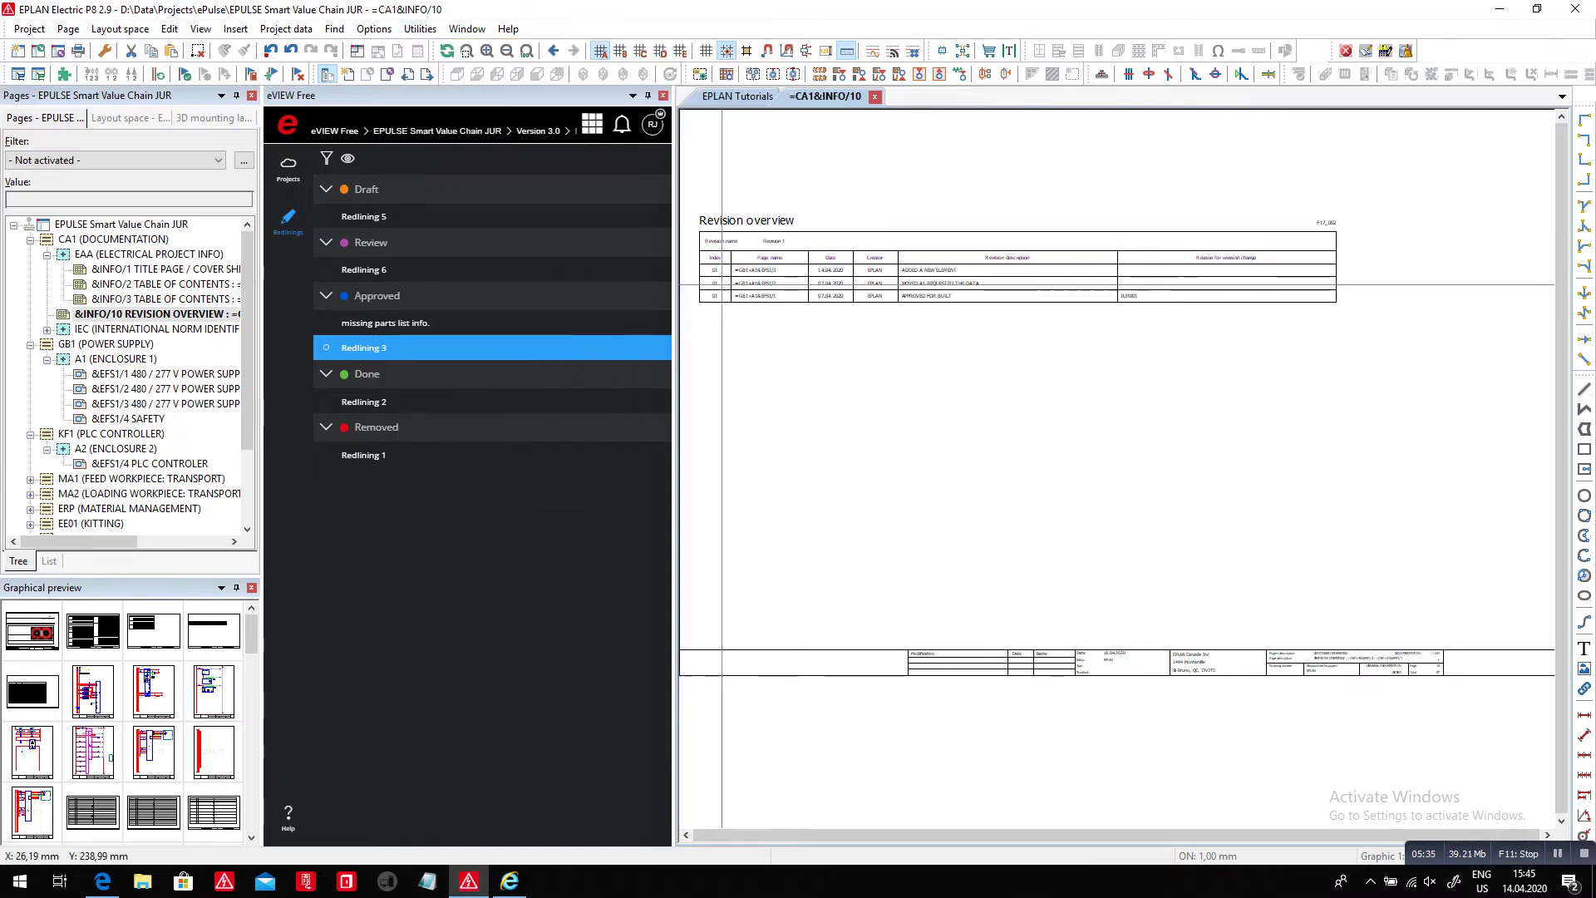
scroll(685, 216, "up", 3)
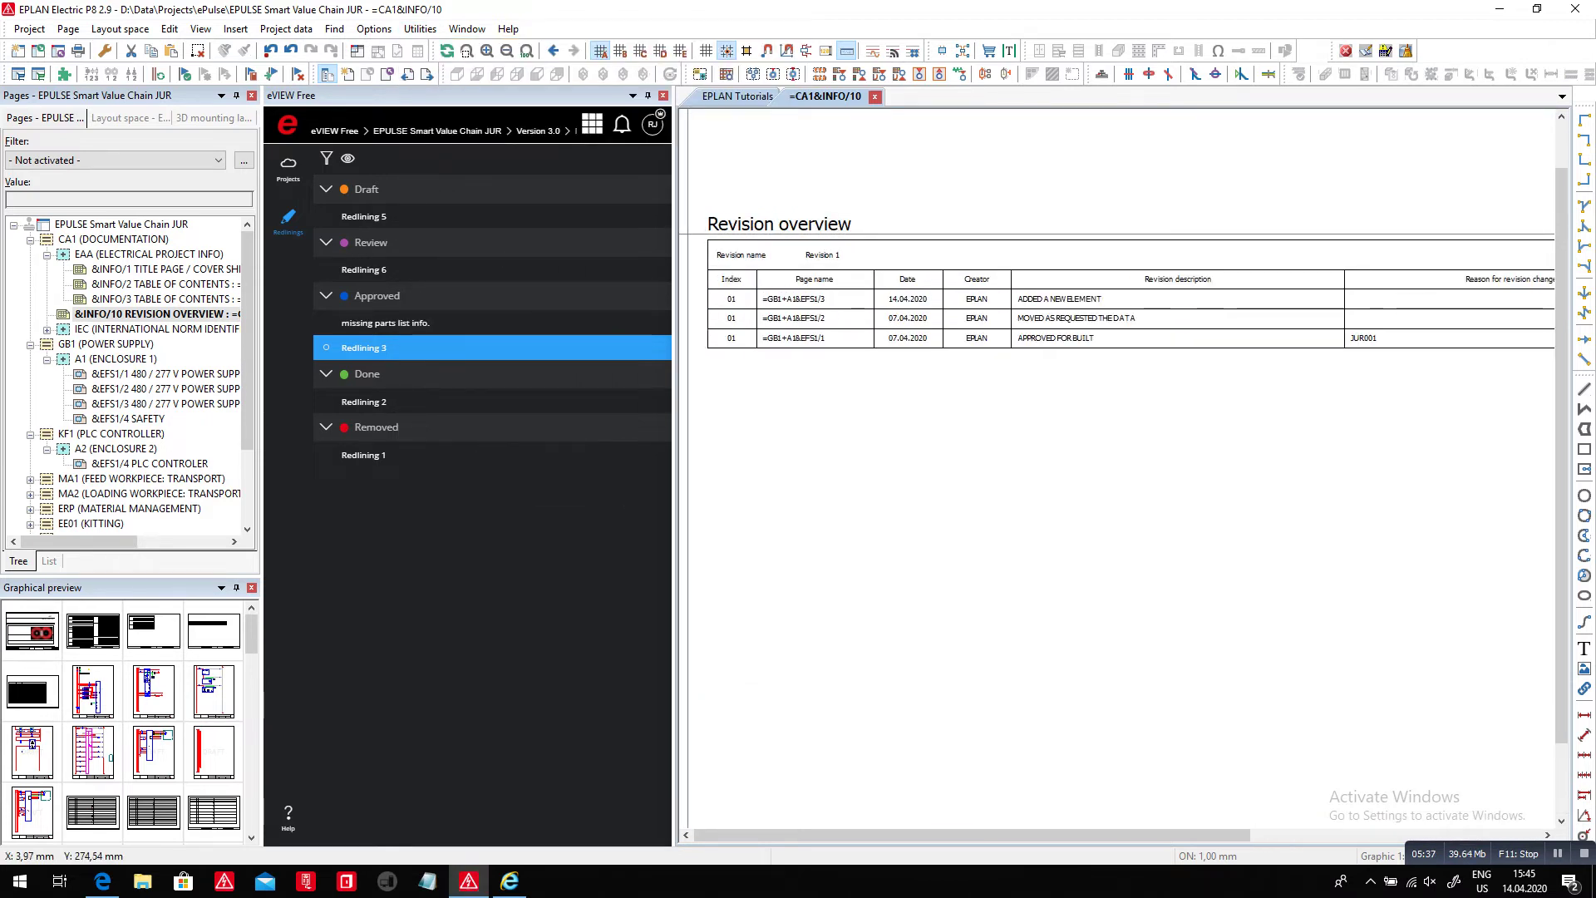
scroll(686, 218, "down", 1)
Go back to table of contents page &INFO/2, update its report, and check the latest revision columns.
key("Page_Up")
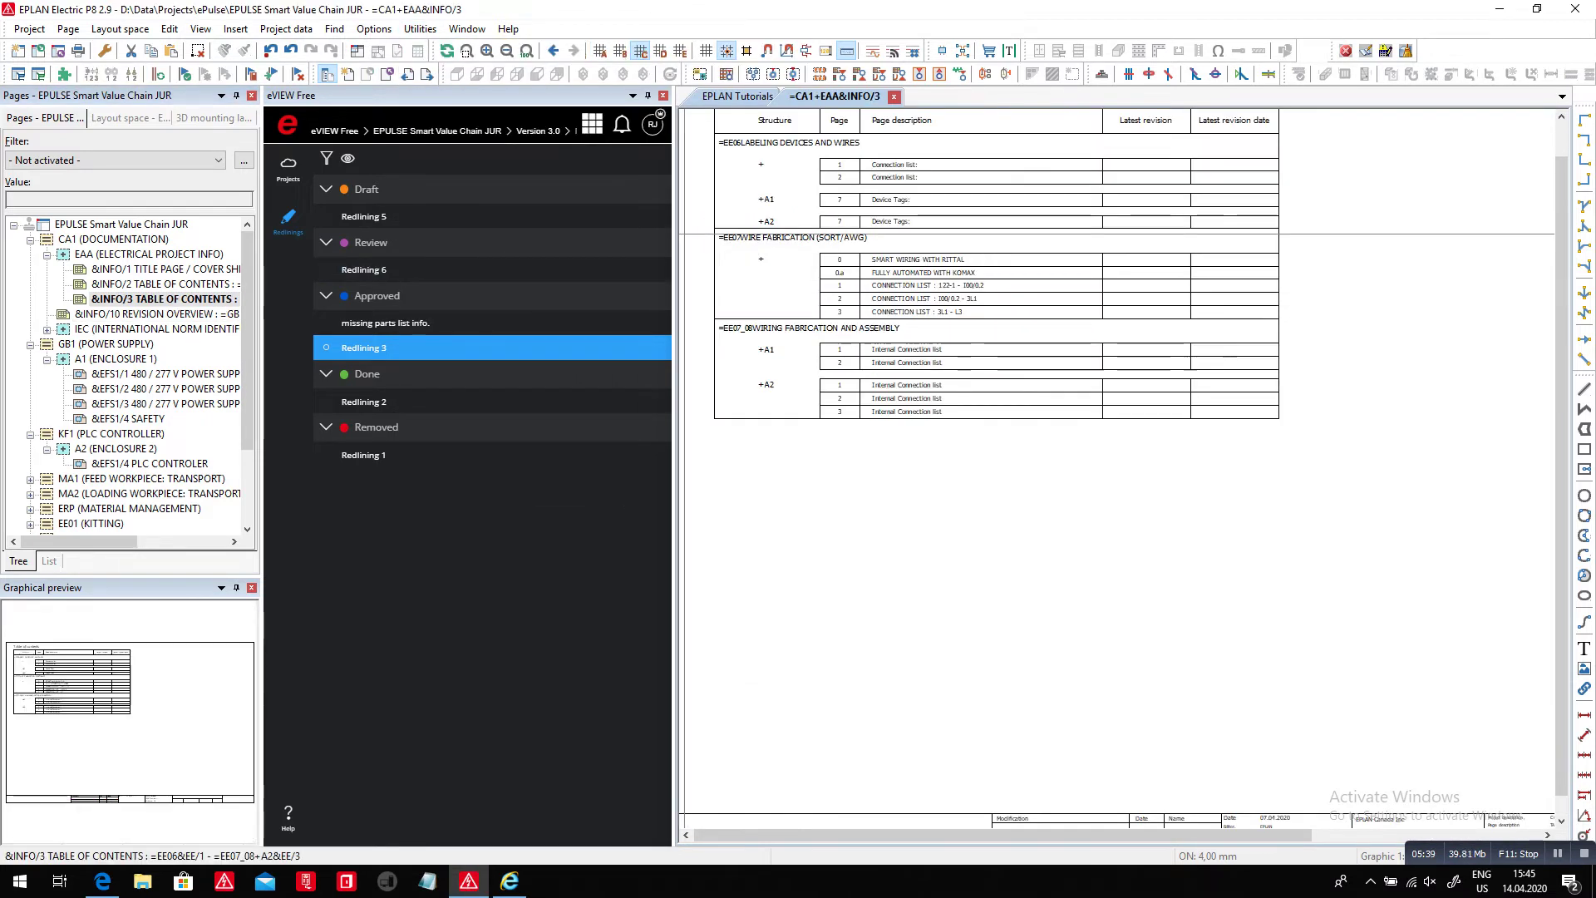
key("Page_Up")
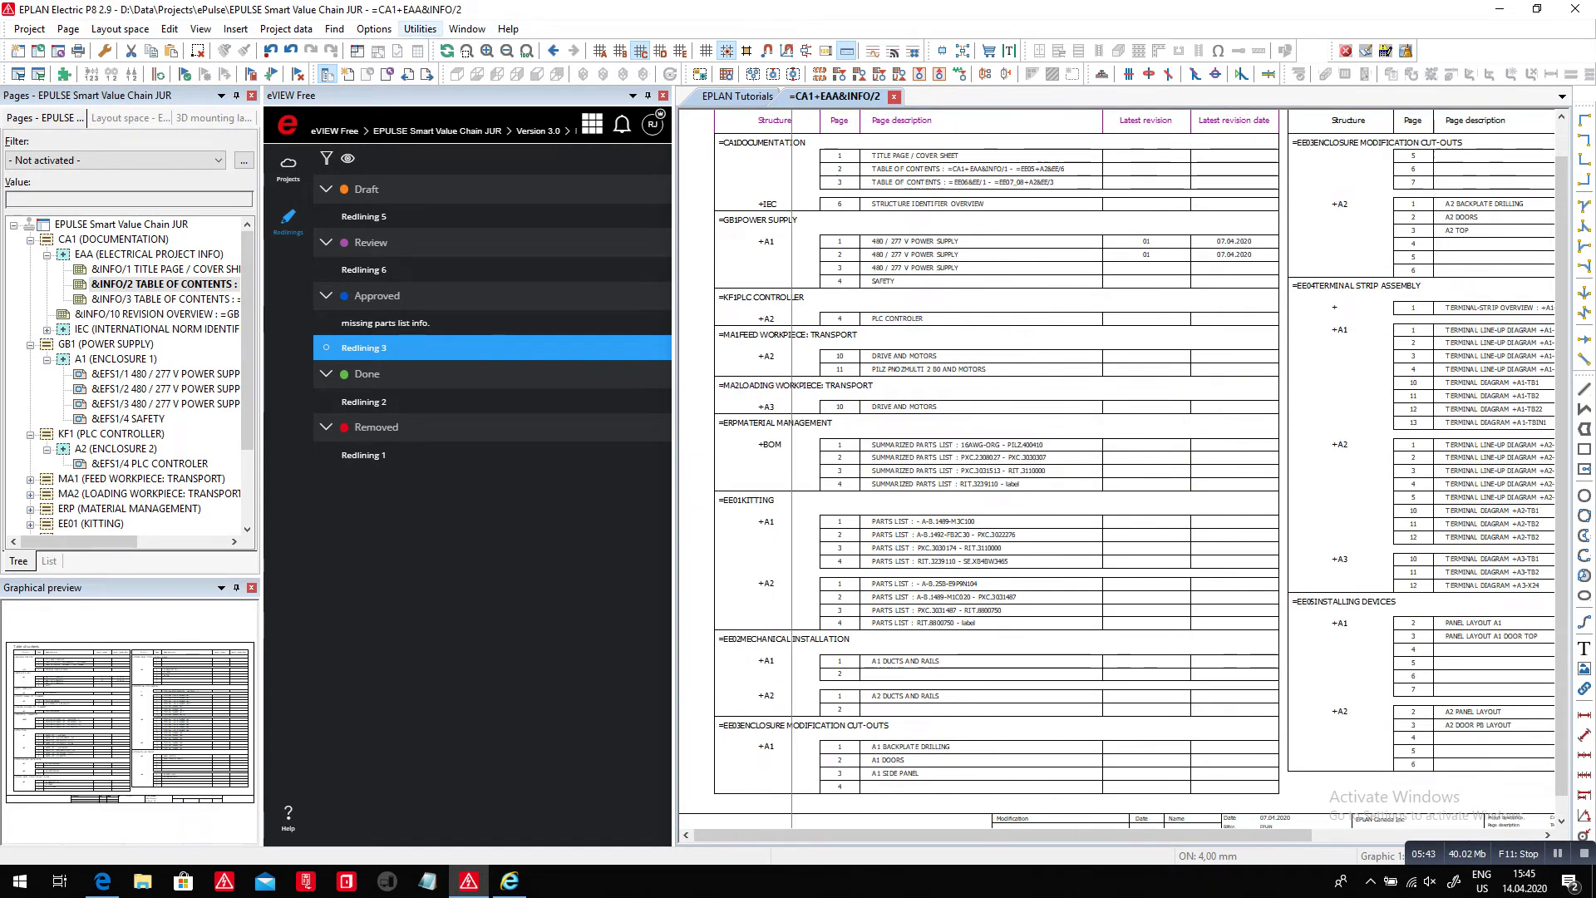
left_click(420, 28)
mouse_move(465, 48)
left_click(665, 67)
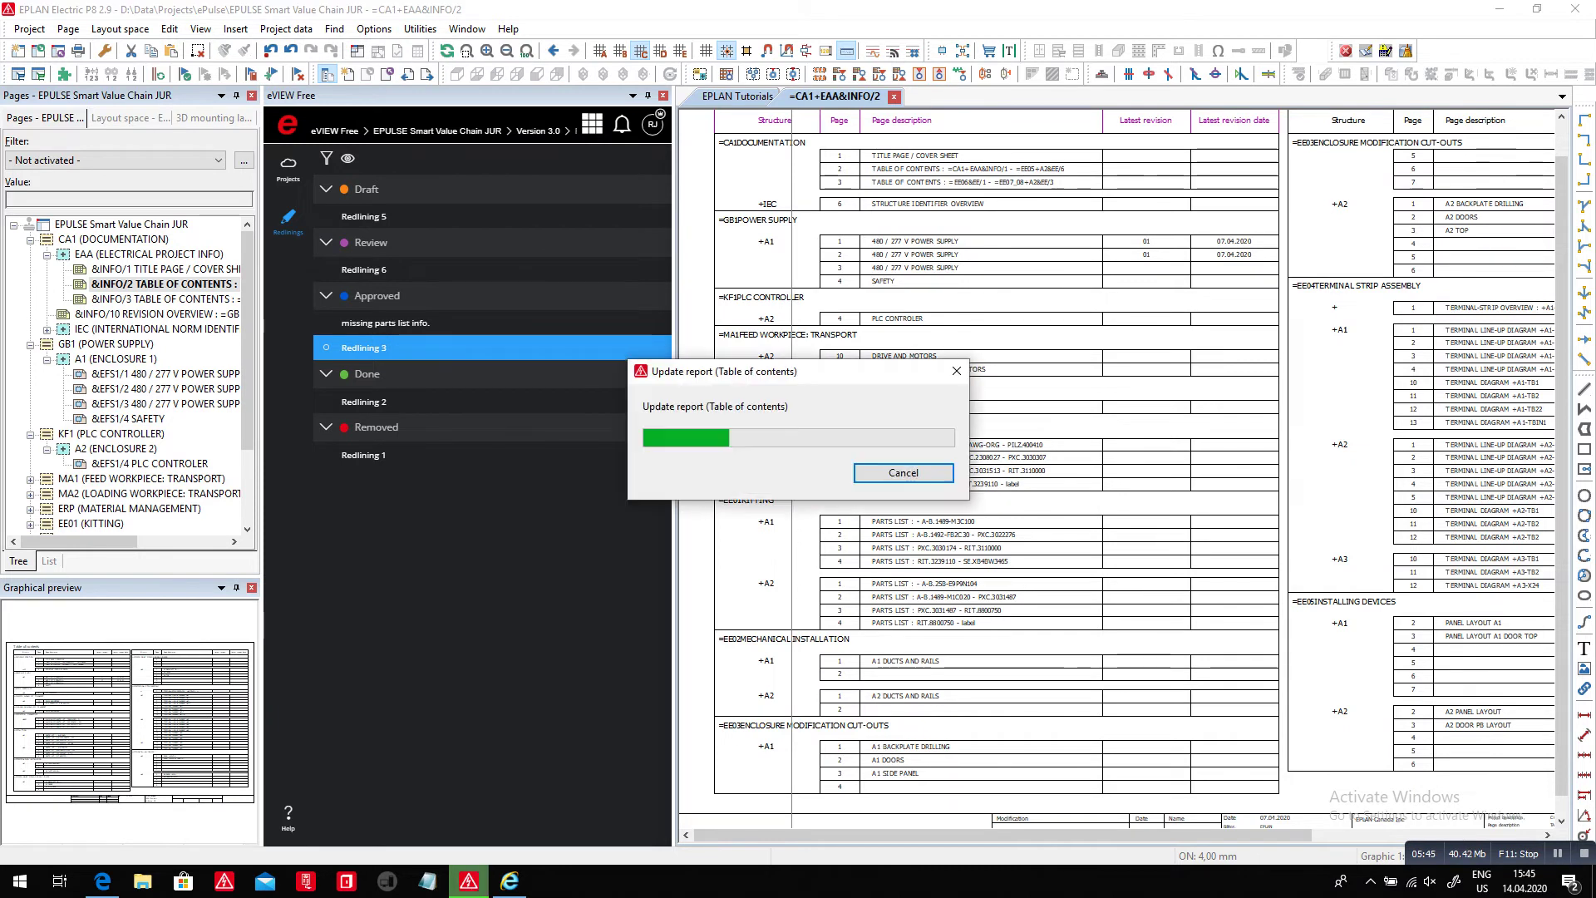
scroll(881, 306, "up", 1)
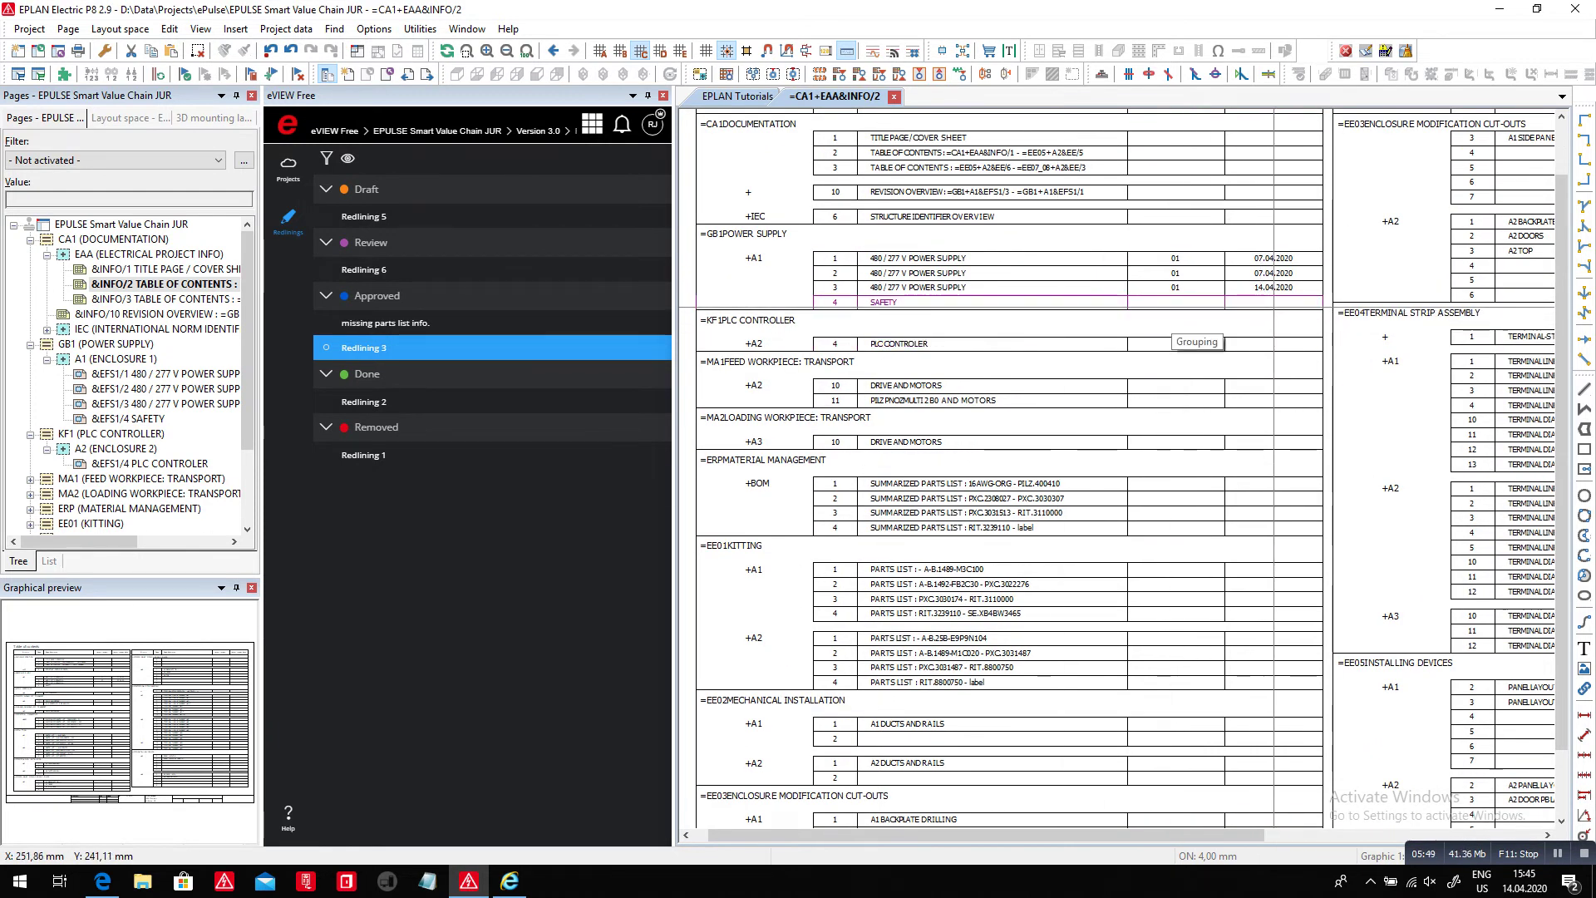
scroll(1183, 156, "down", 1)
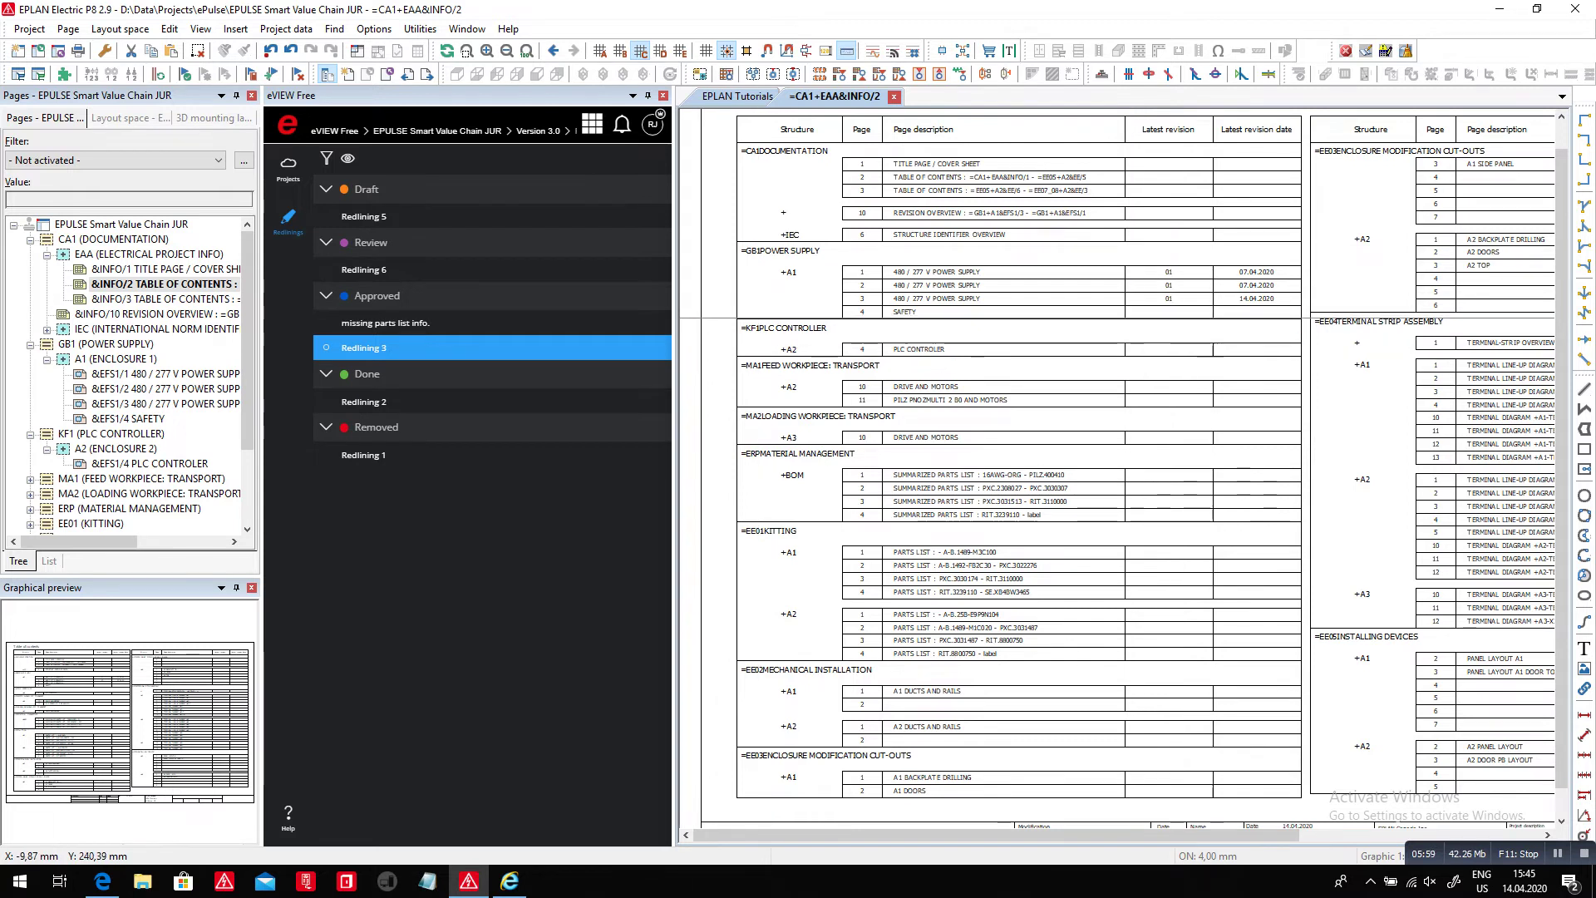
Set the status of Redlining 3 to Done with the comment "yes it works, tested on page /3" and save it.
left_click_drag(674, 319, 1144, 320)
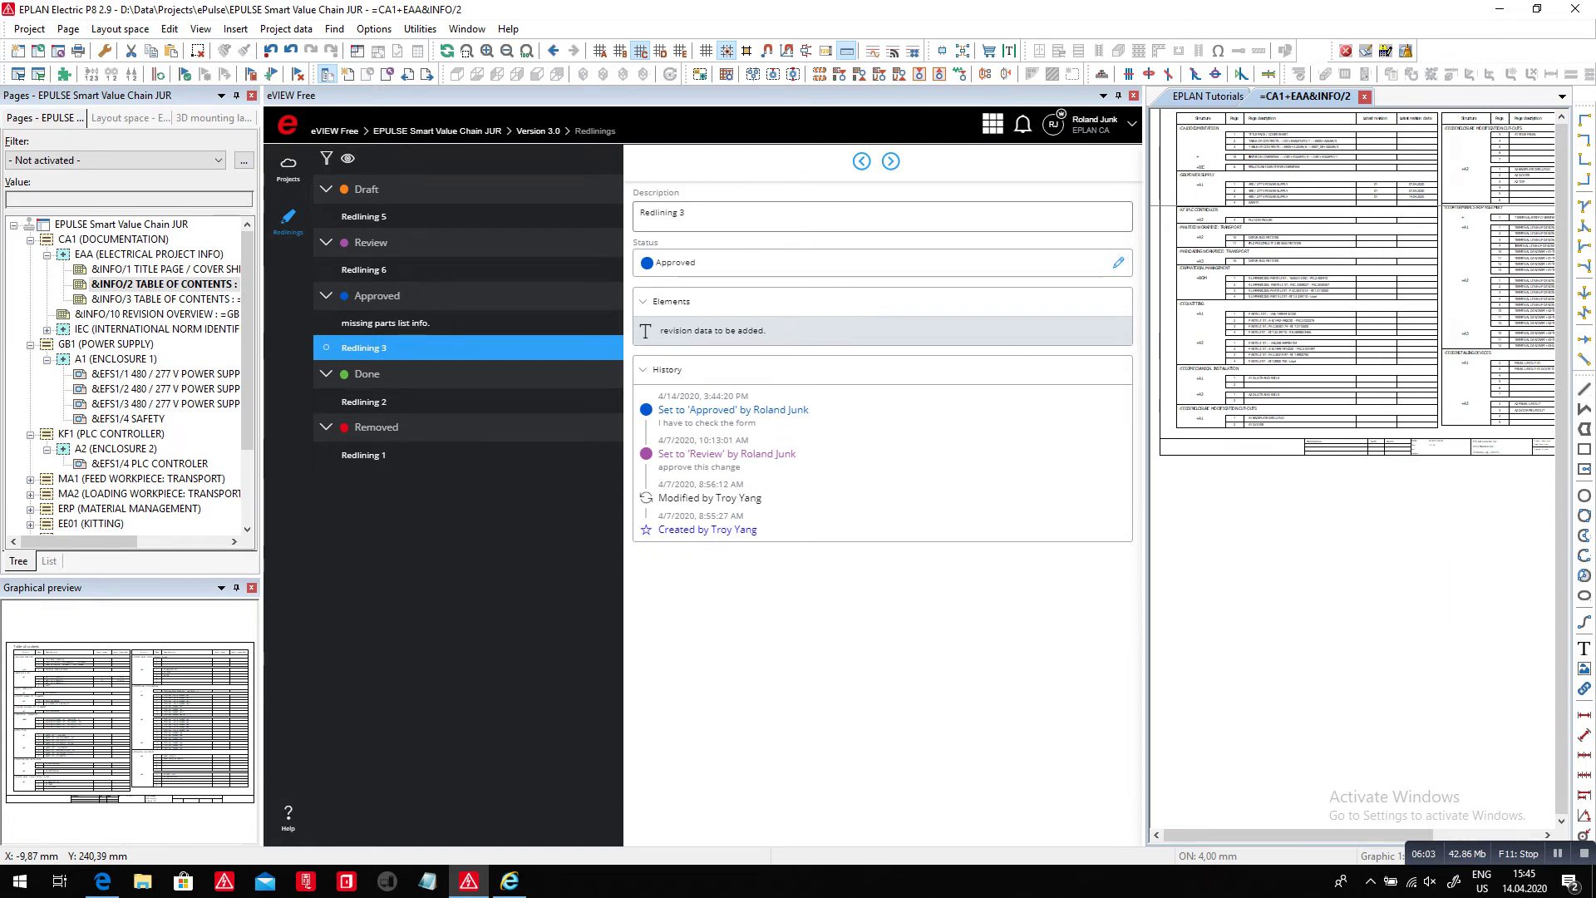
left_click(1118, 262)
left_click(751, 178)
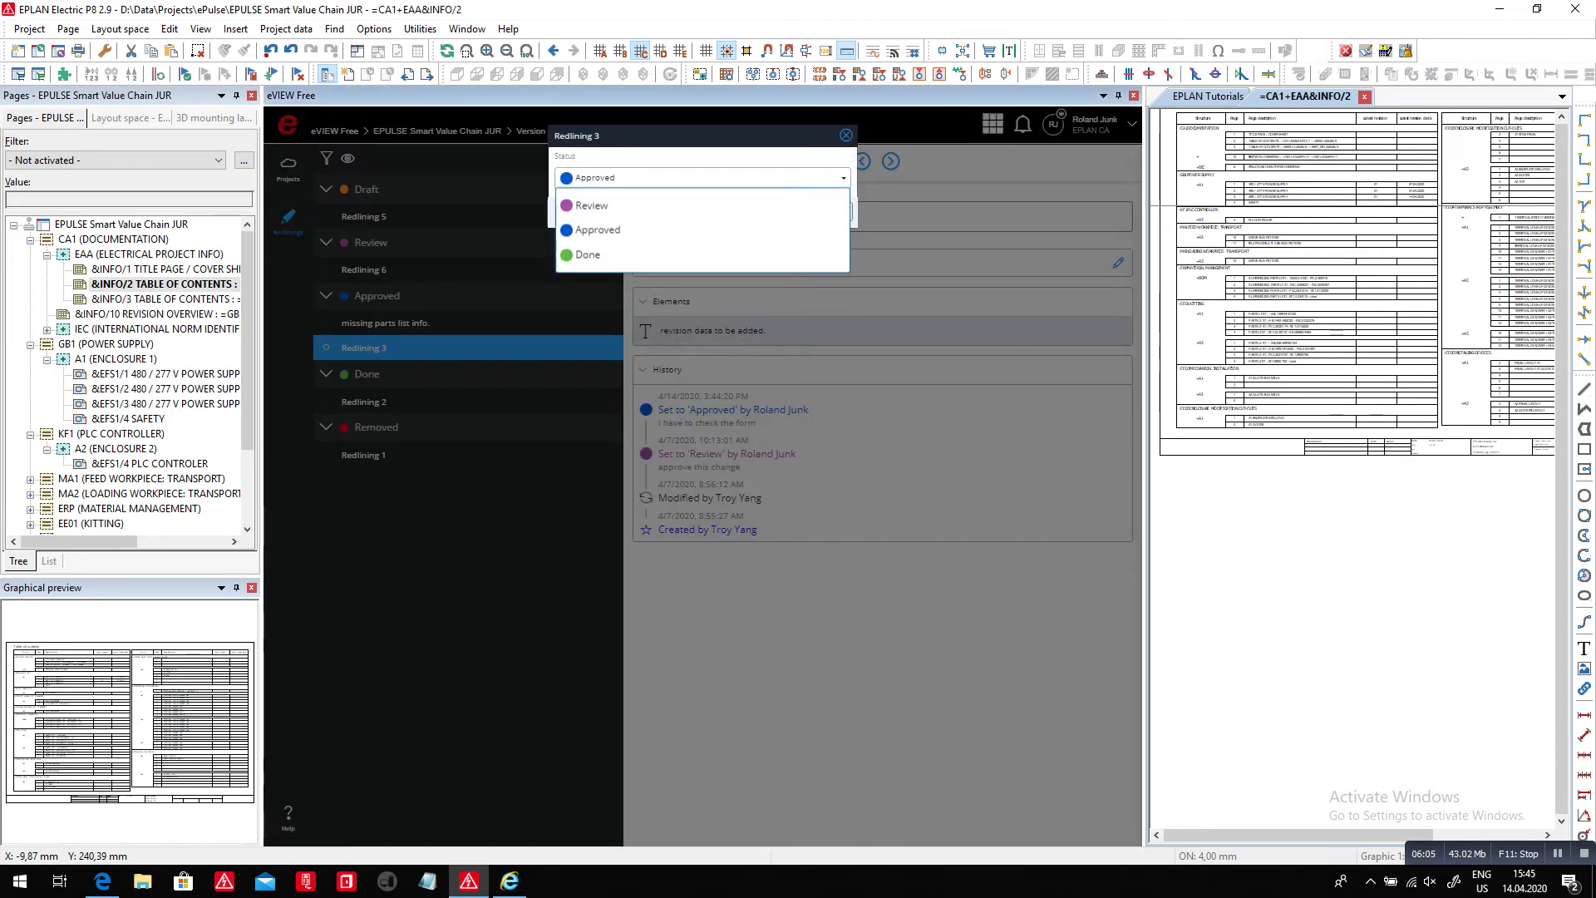
left_click(588, 255)
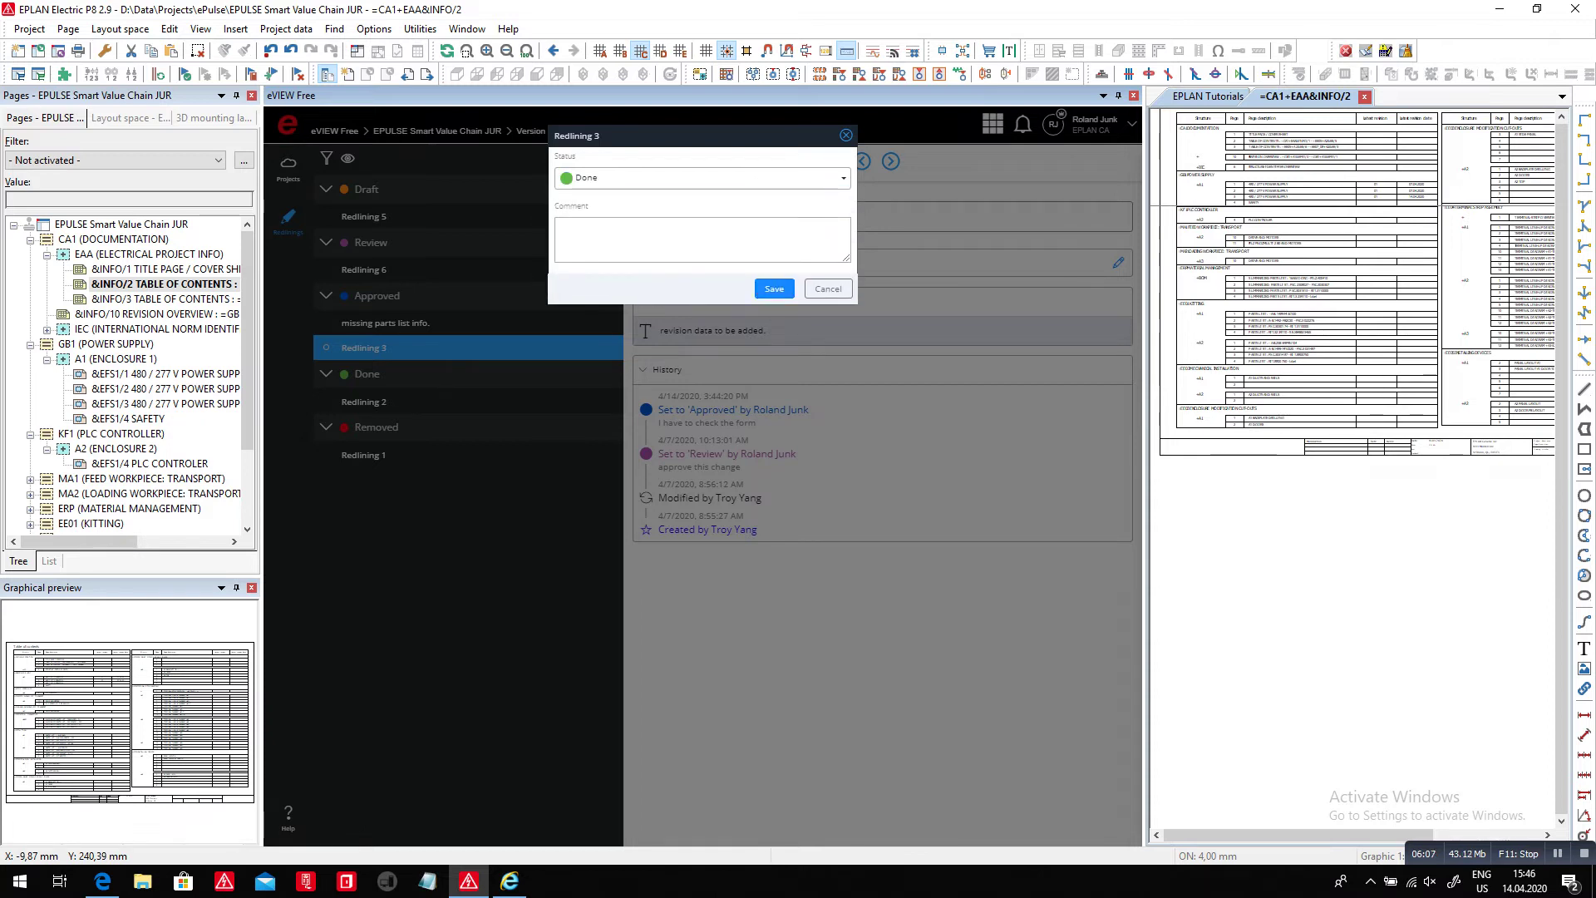
left_click(702, 240)
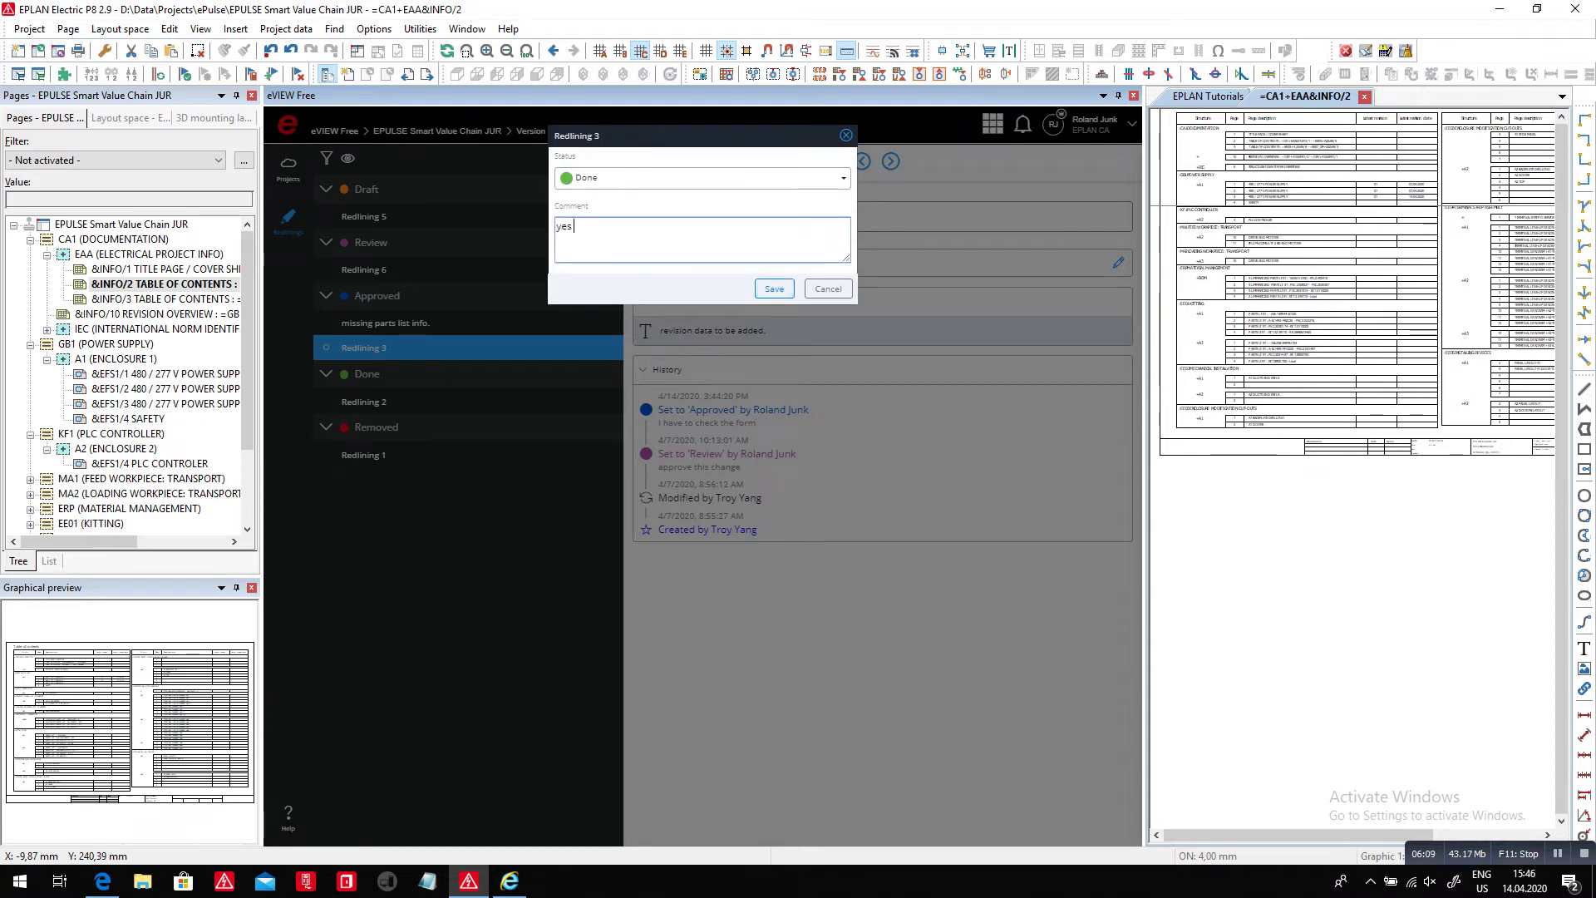
type("yes it works, tested on page /3")
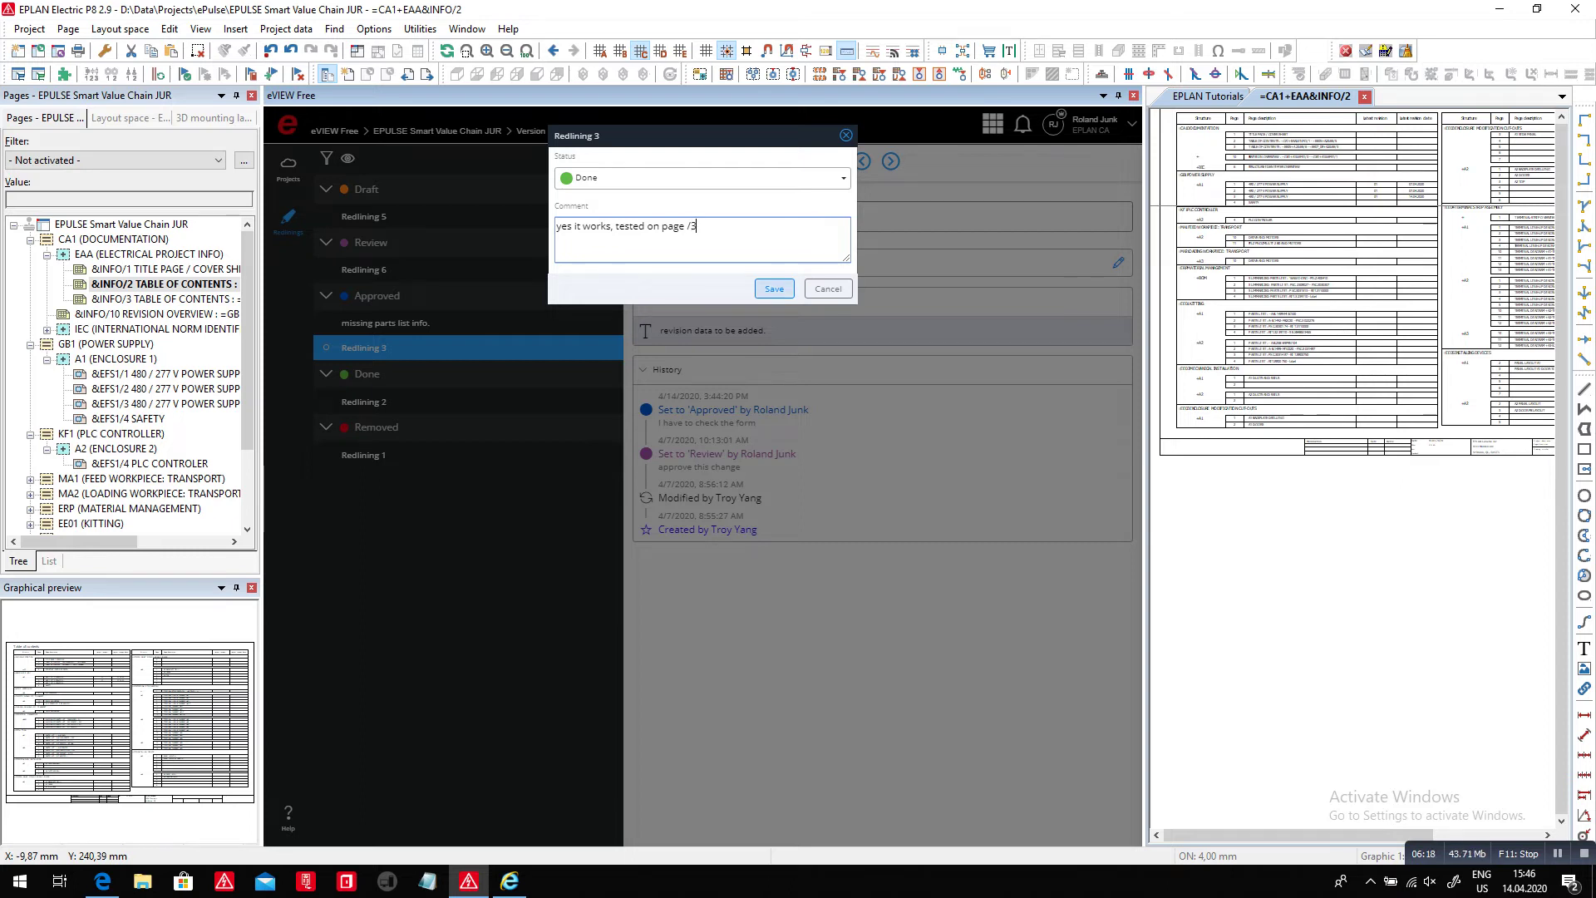
left_click(774, 289)
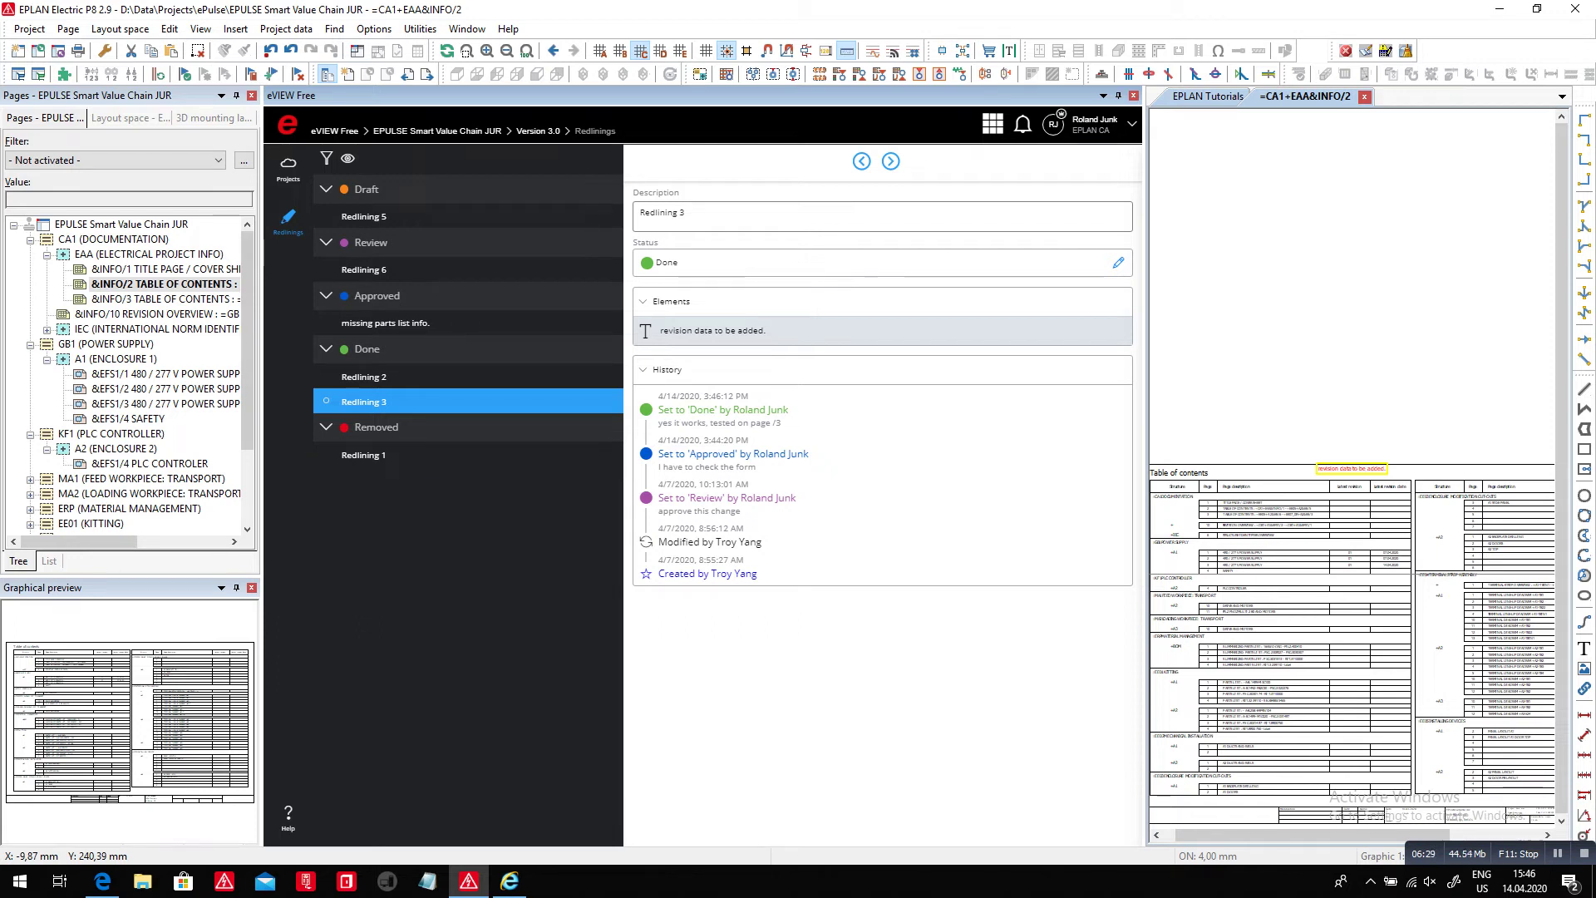
In the web browser, sign in to ePULSE with the account e-mail and password for organization EPLAN CA, and check a user's roles in User Management.
left_click(122, 224)
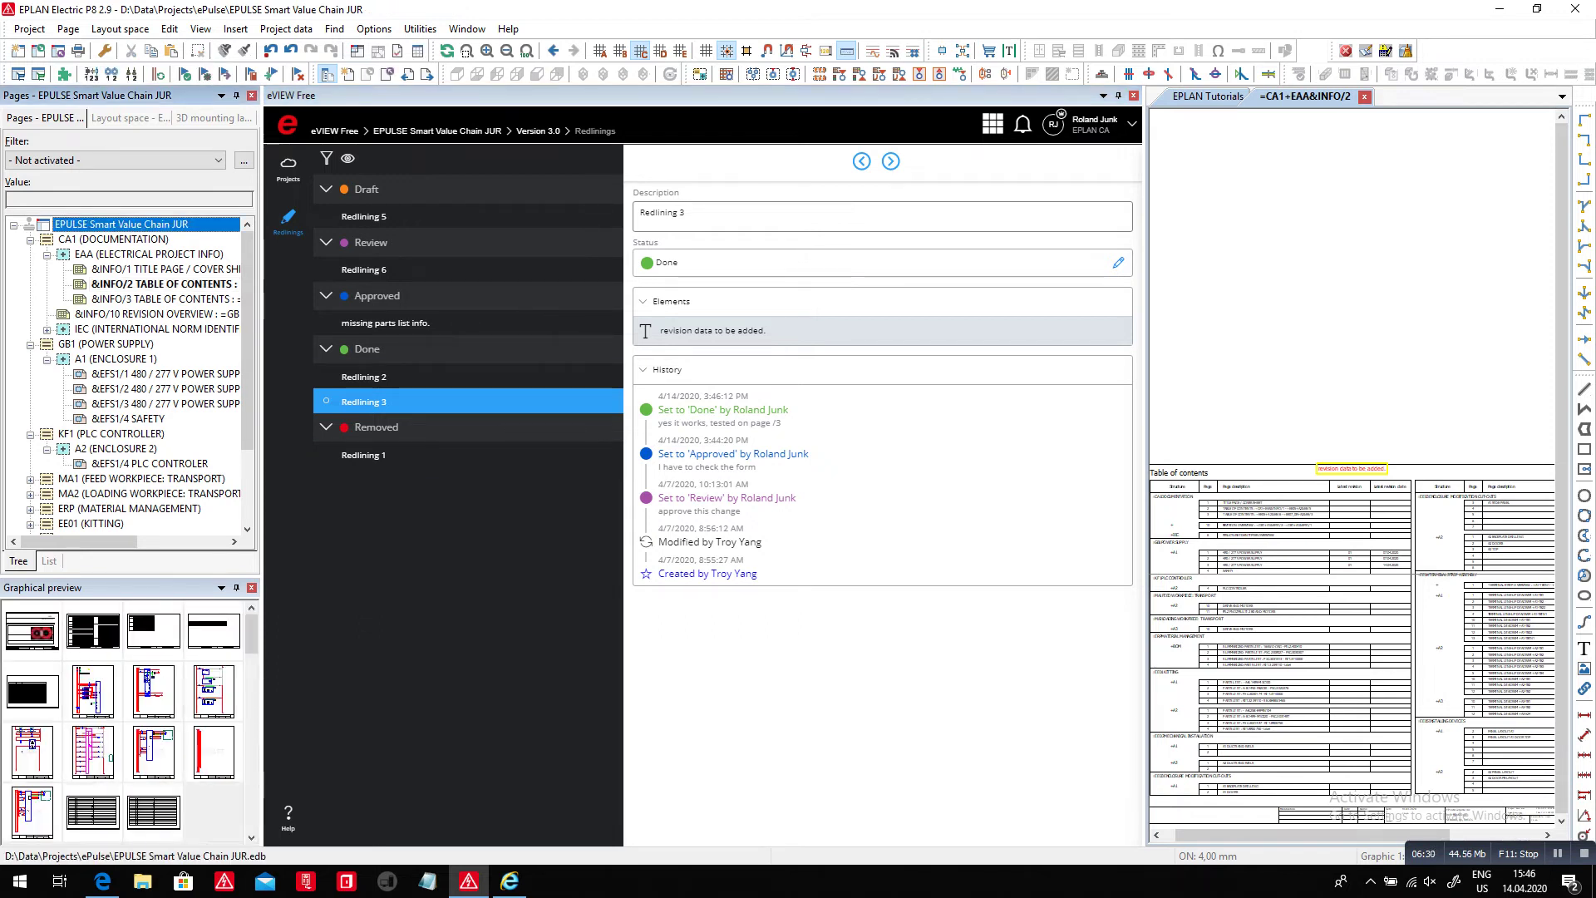
left_click(102, 881)
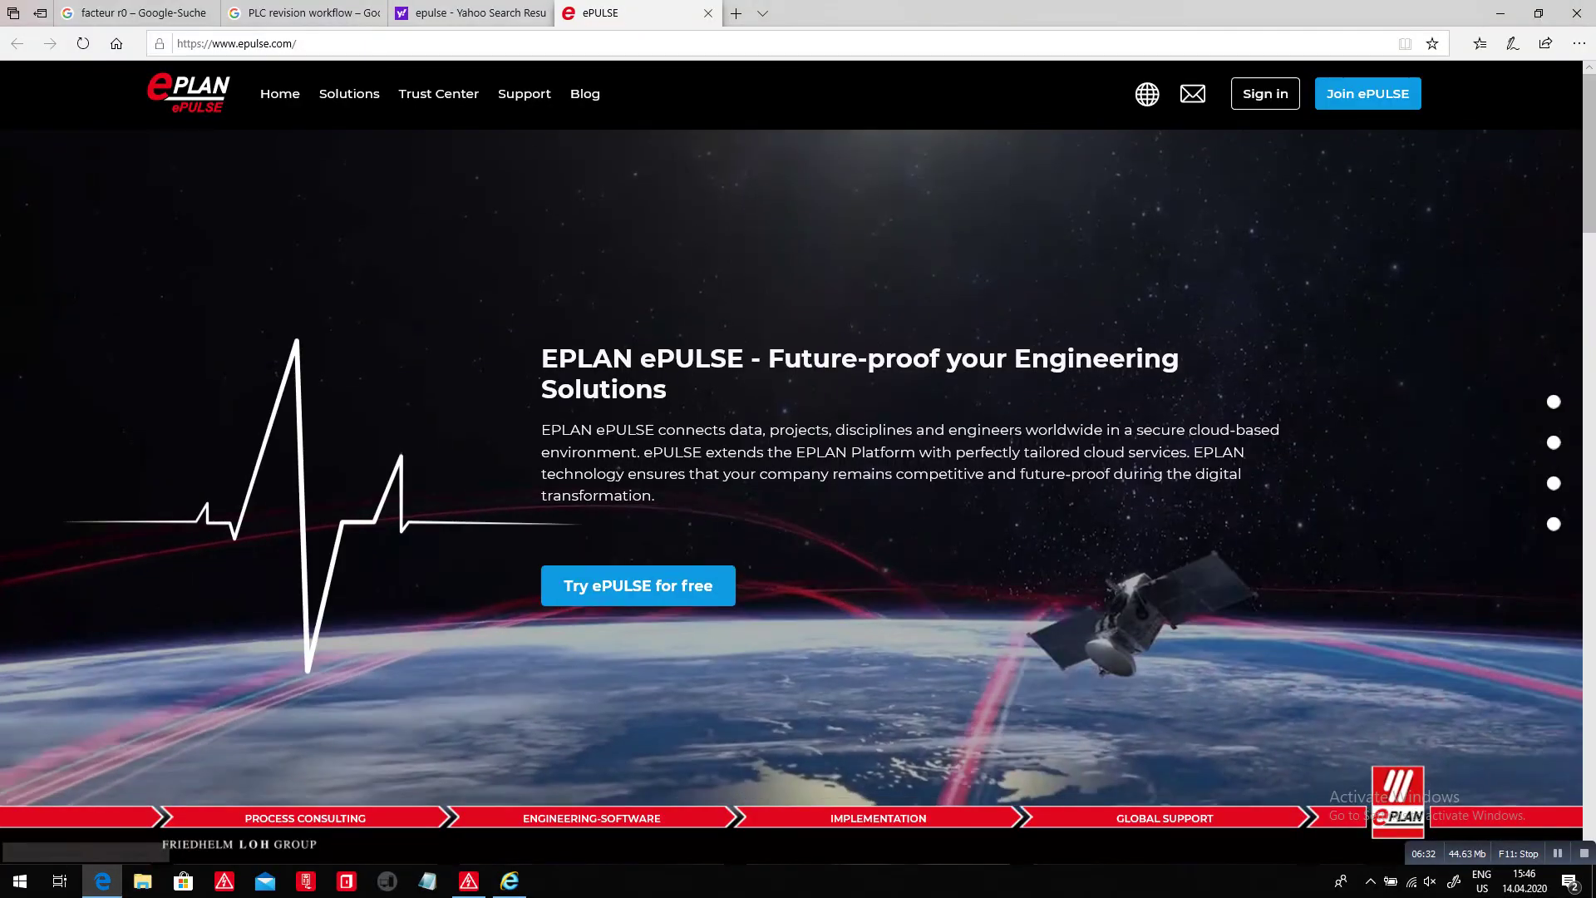
left_click(333, 43)
left_click(333, 43)
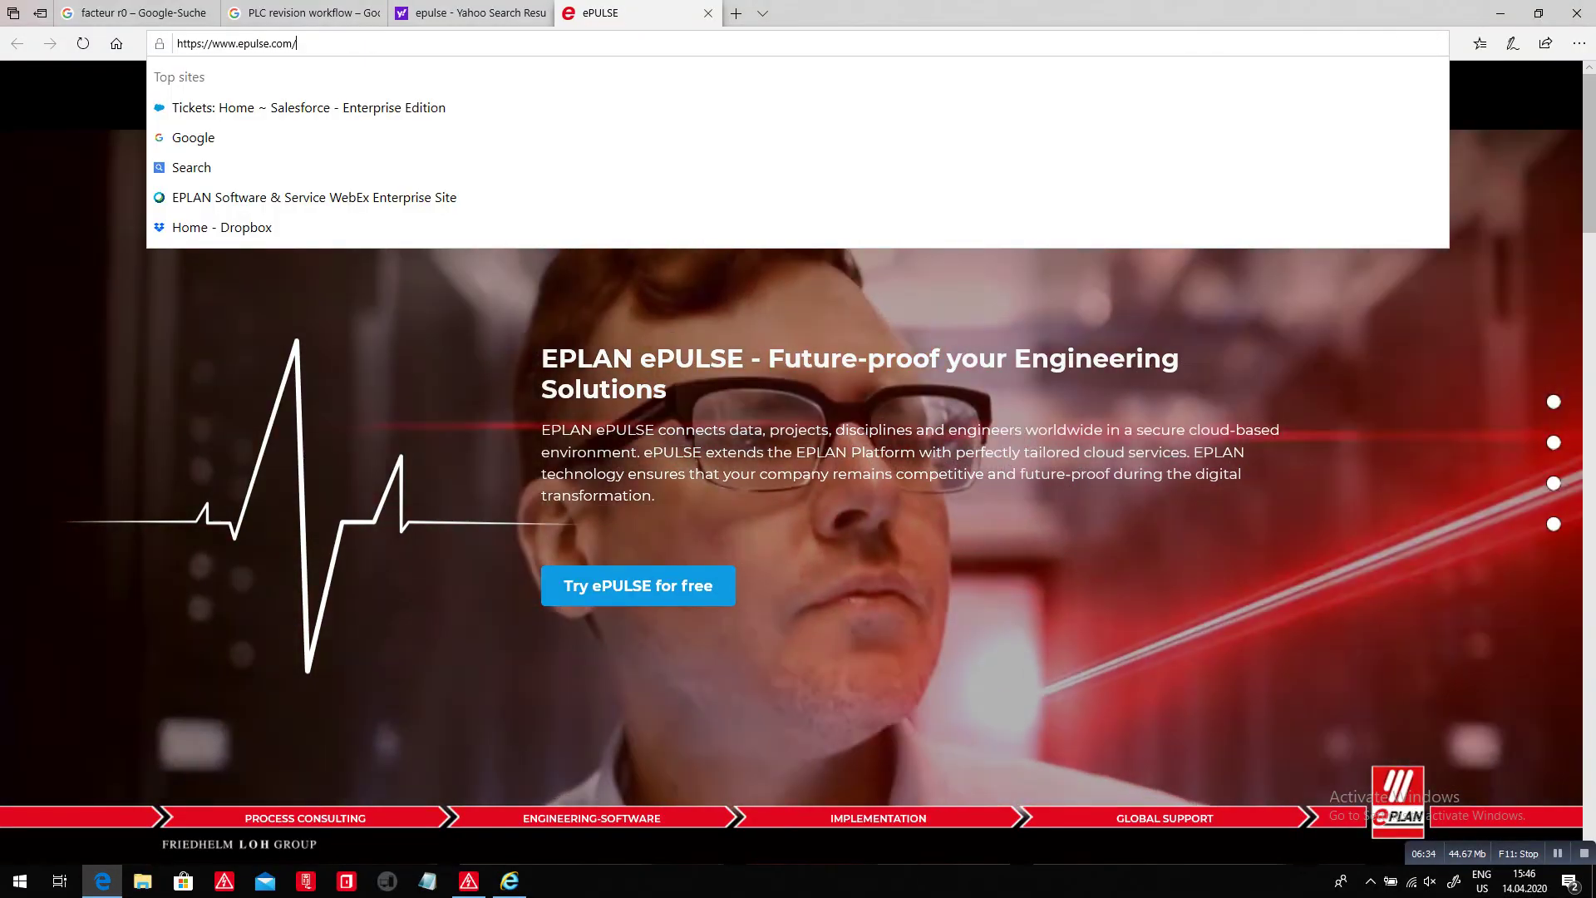
left_click(914, 299)
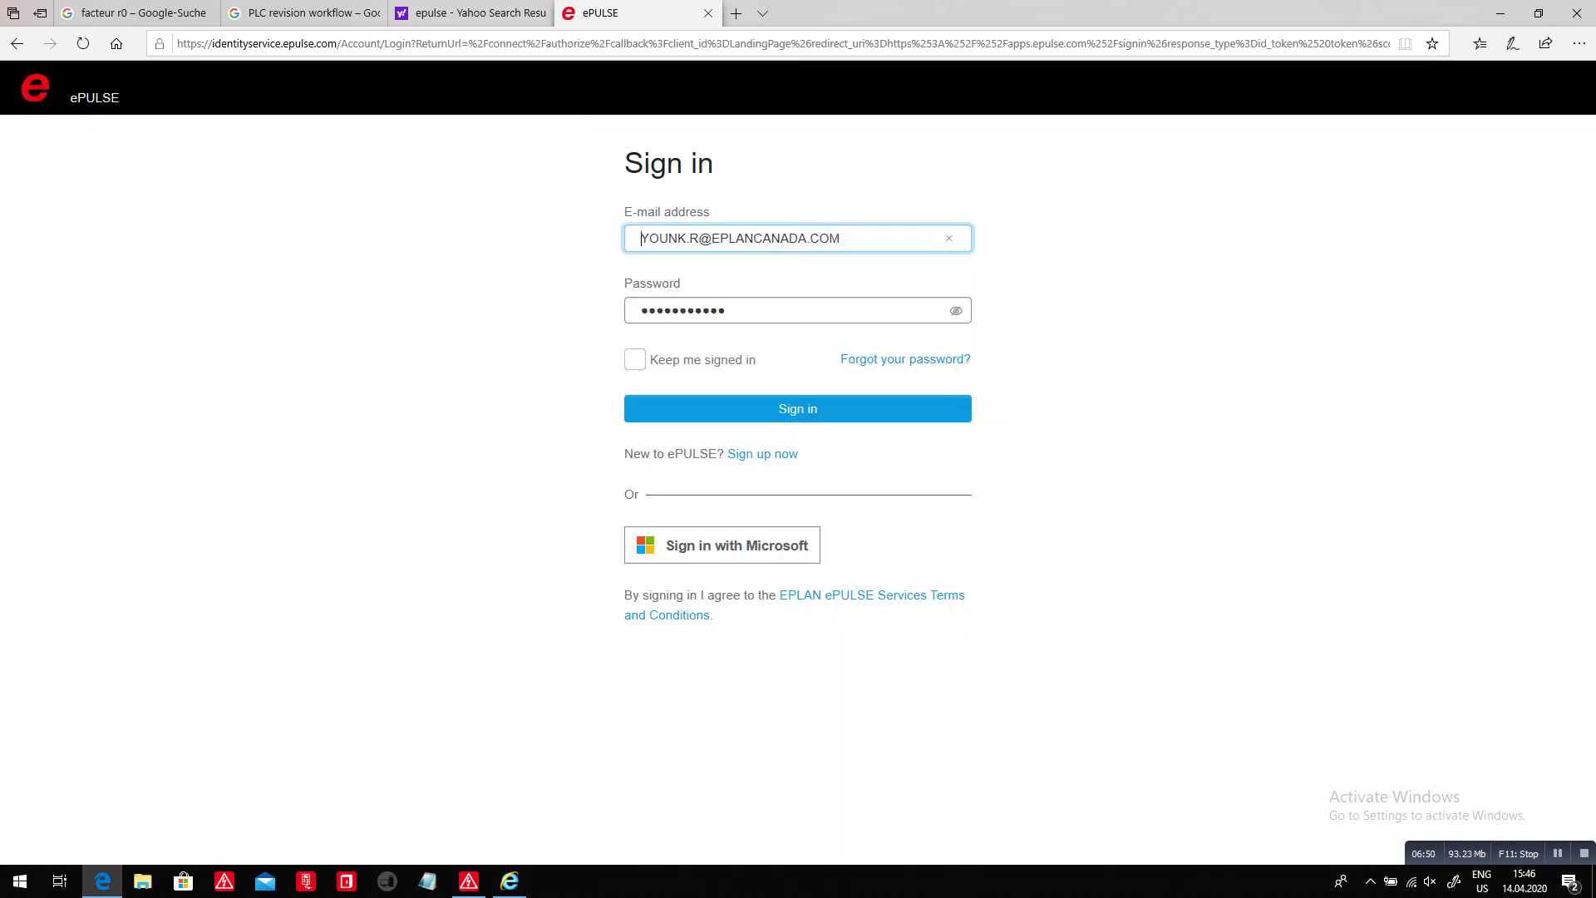
key("Return")
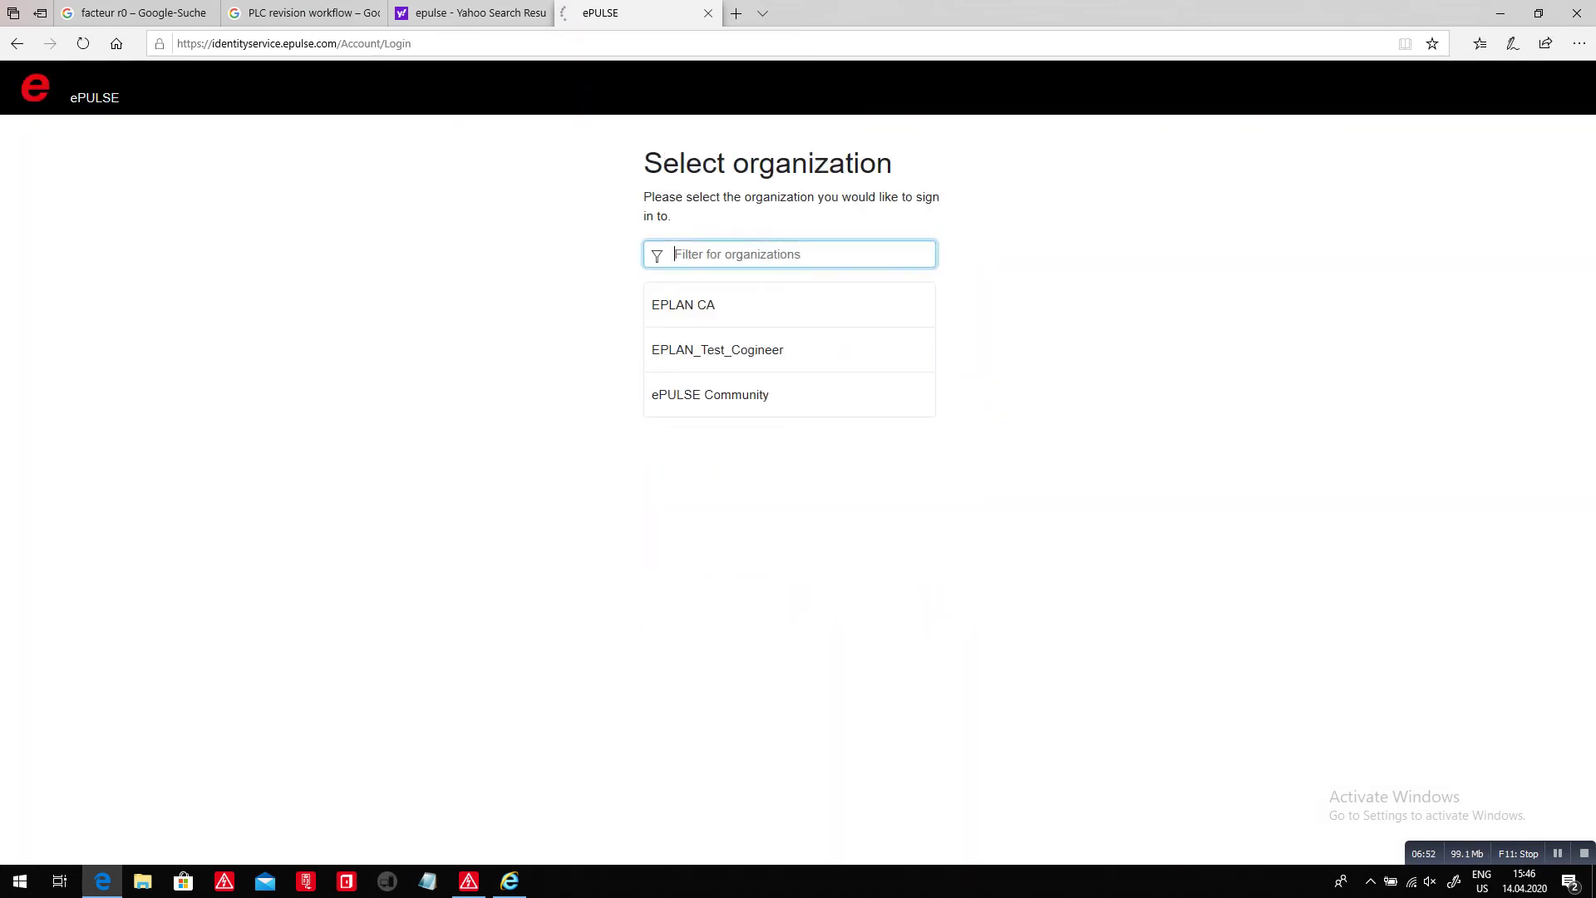
left_click(790, 305)
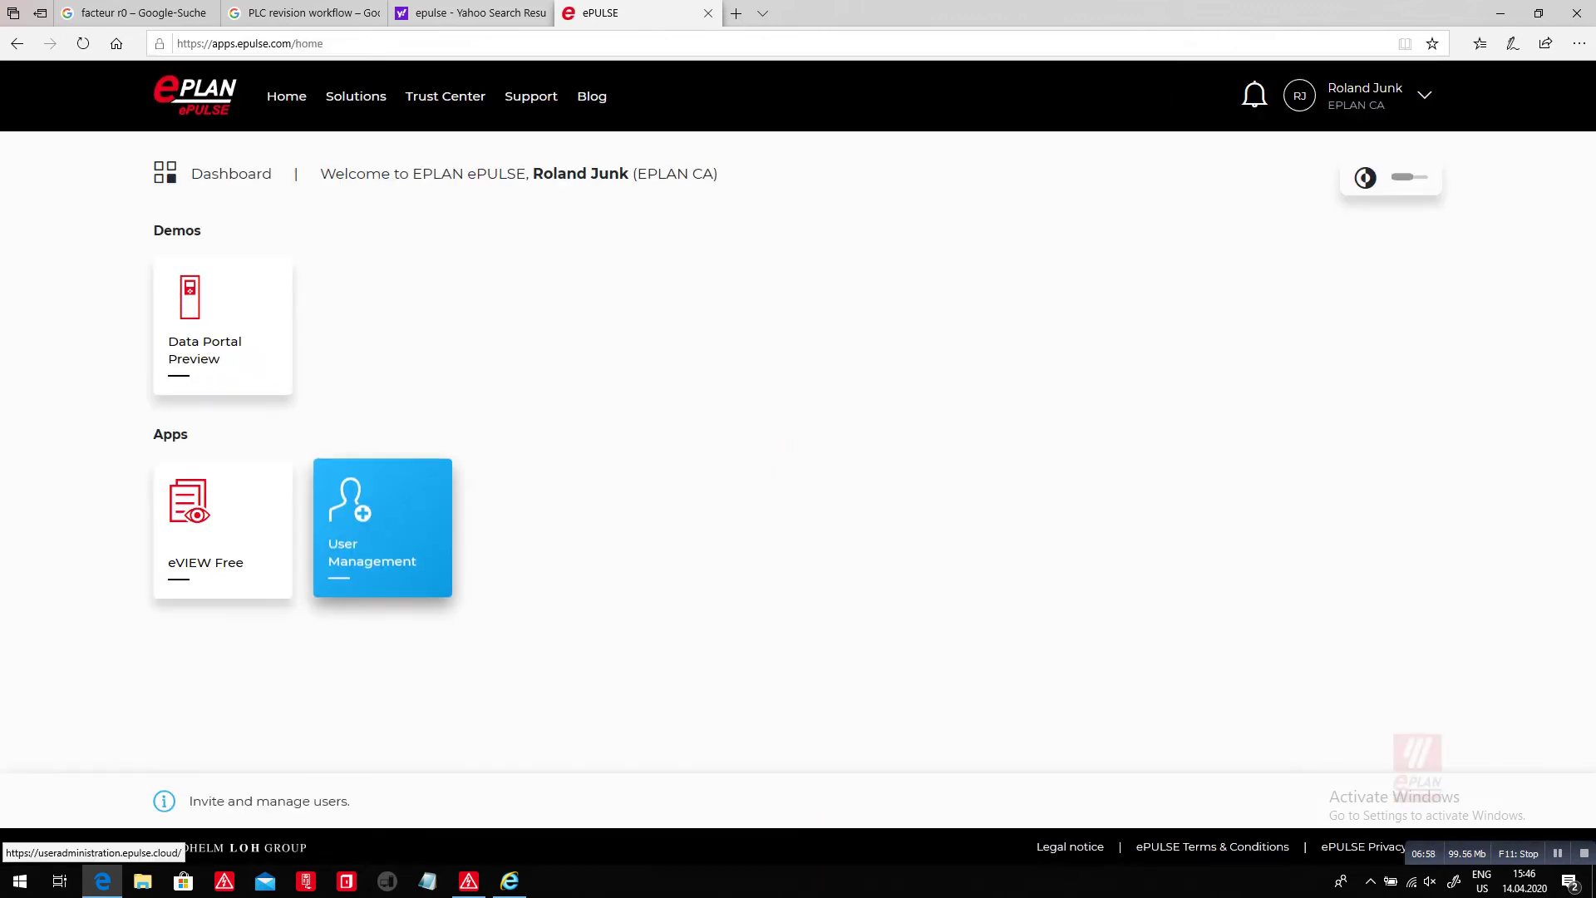
left_click(382, 528)
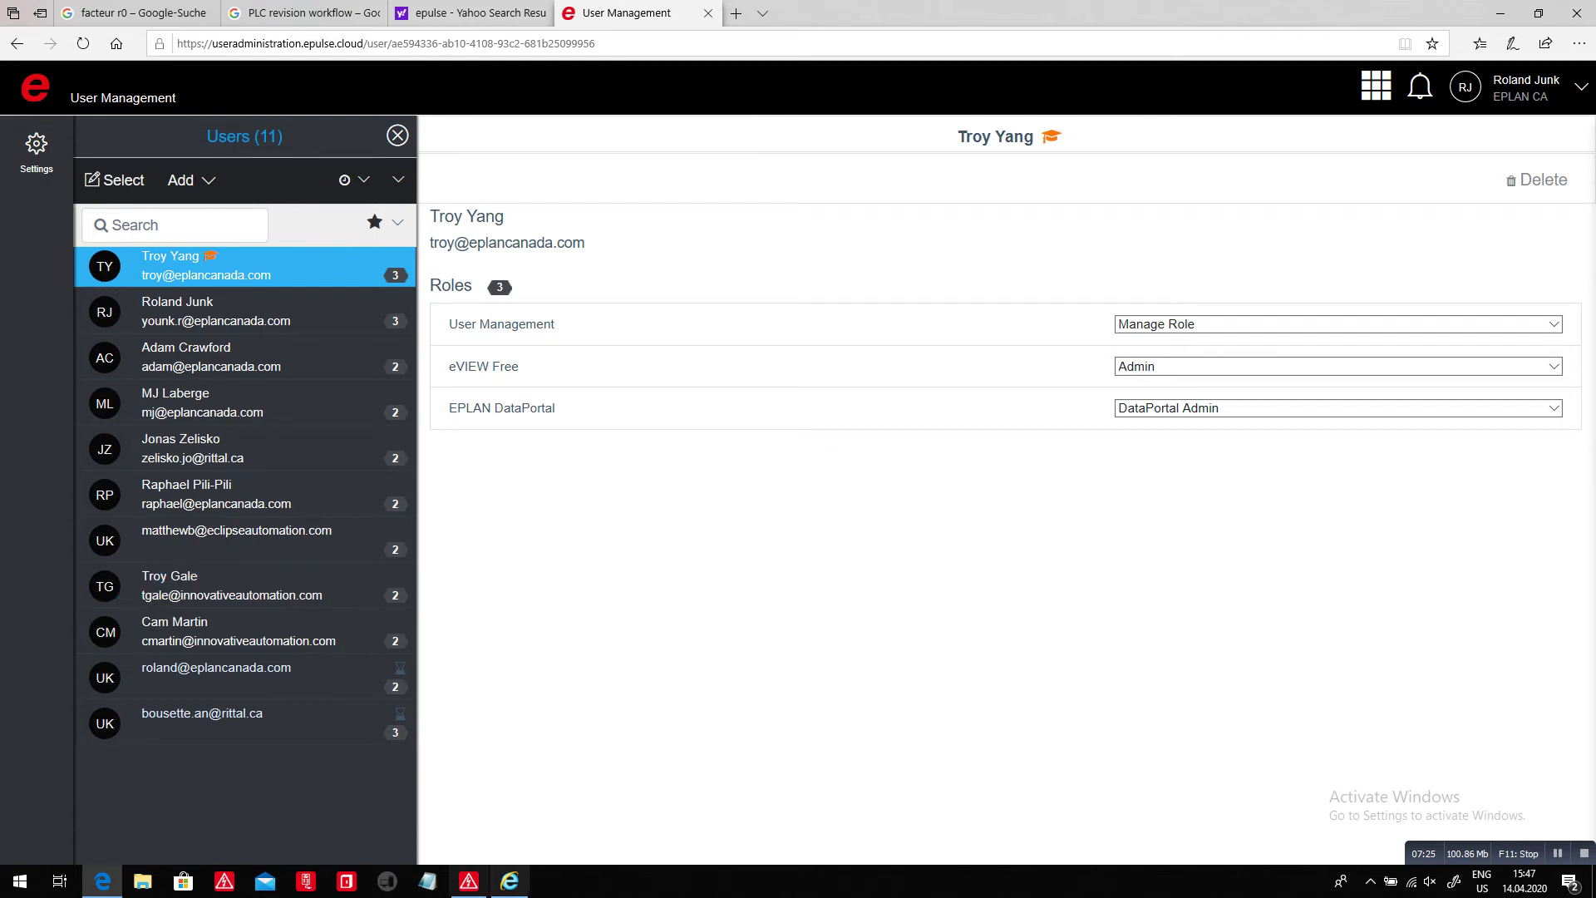
Return to EPLAN, show the project list in eVIEW Free, and update the reports of the EPULSE Smart Value Chain JUR project.
left_click(468, 881)
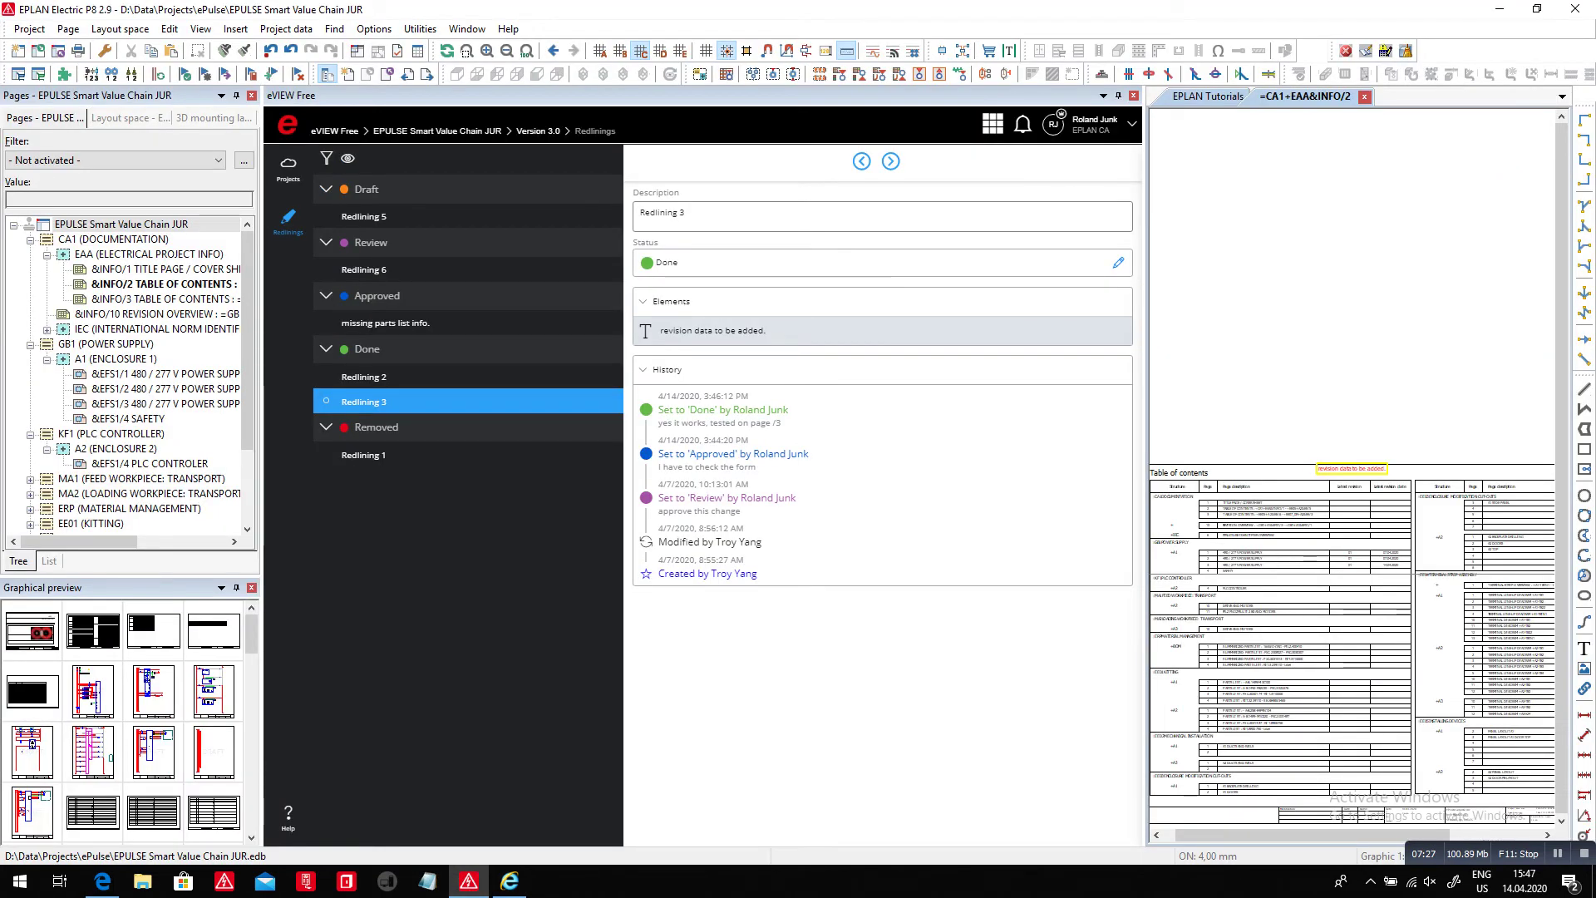
left_click(287, 169)
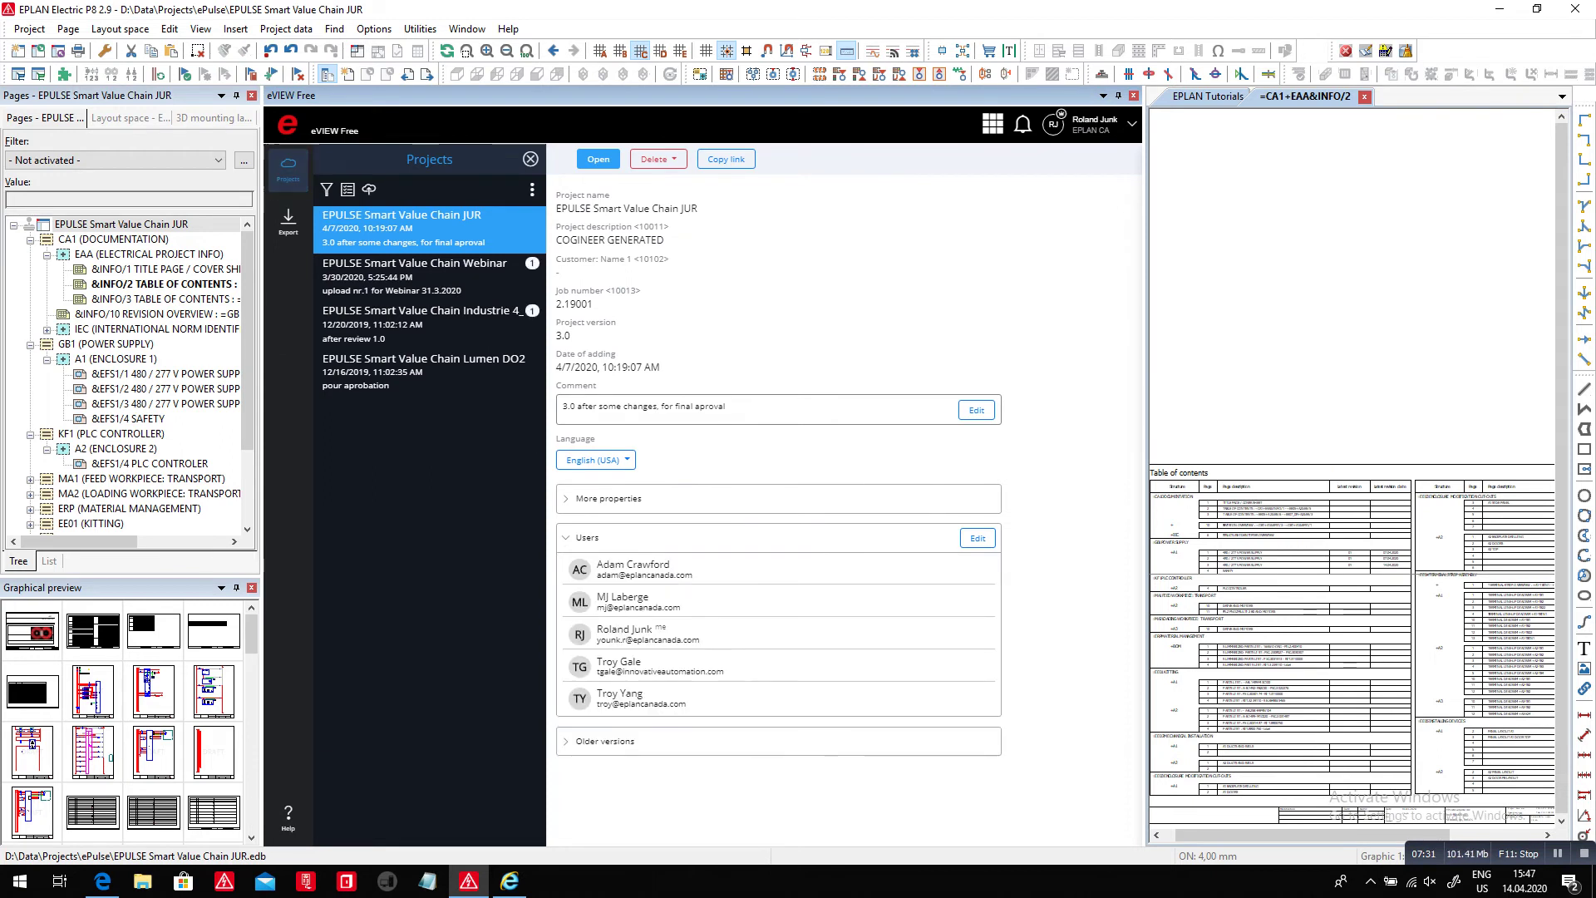
left_click(420, 28)
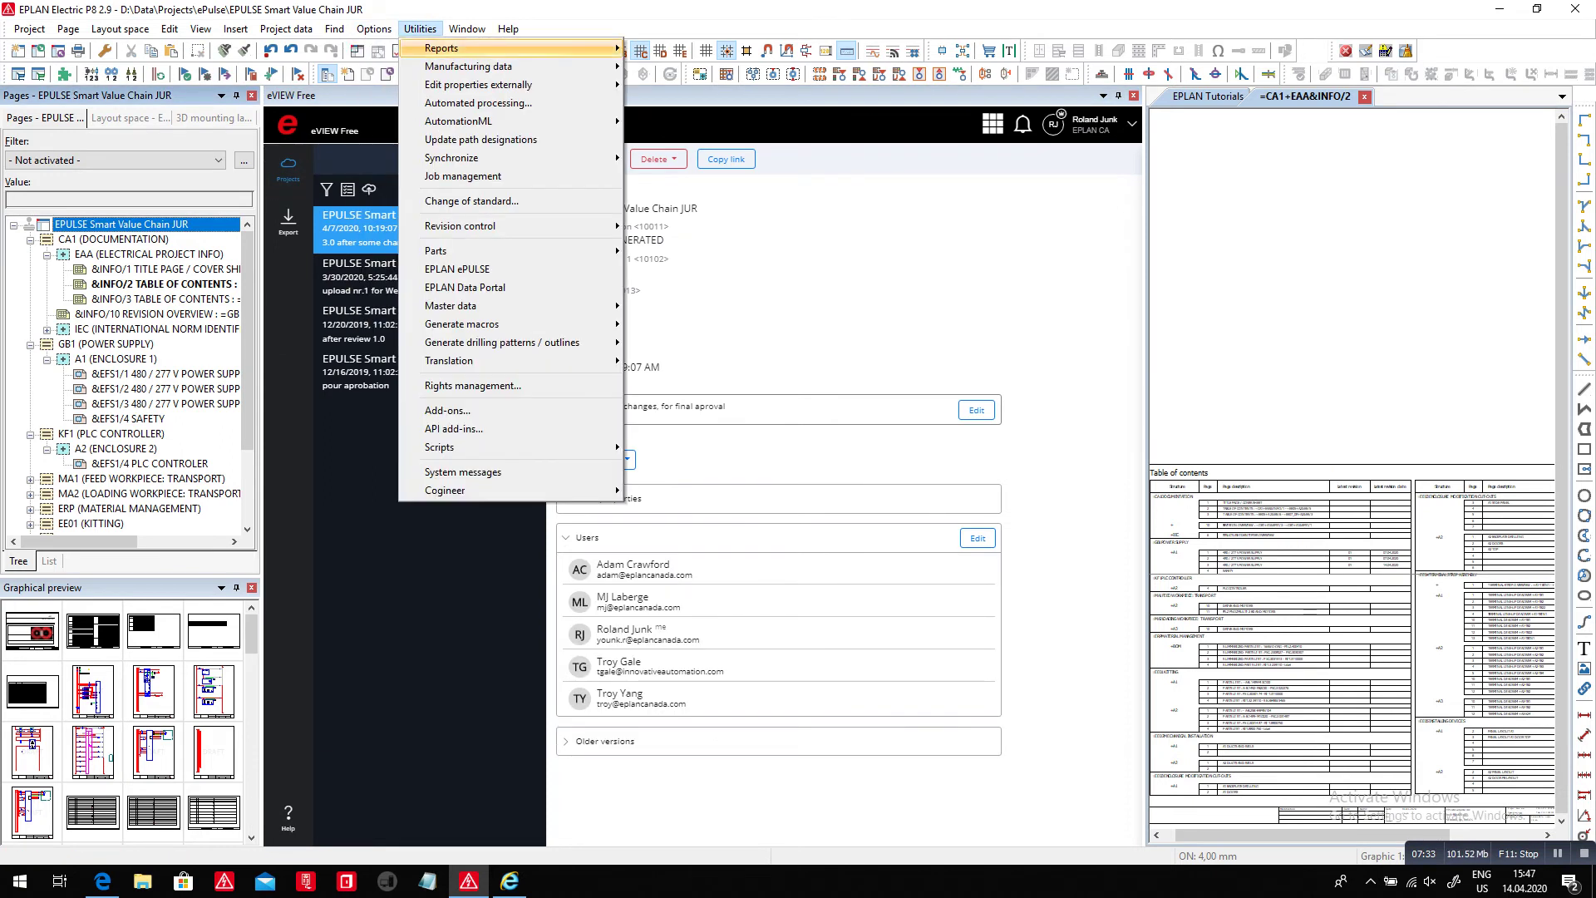
mouse_move(466, 47)
left_click(668, 67)
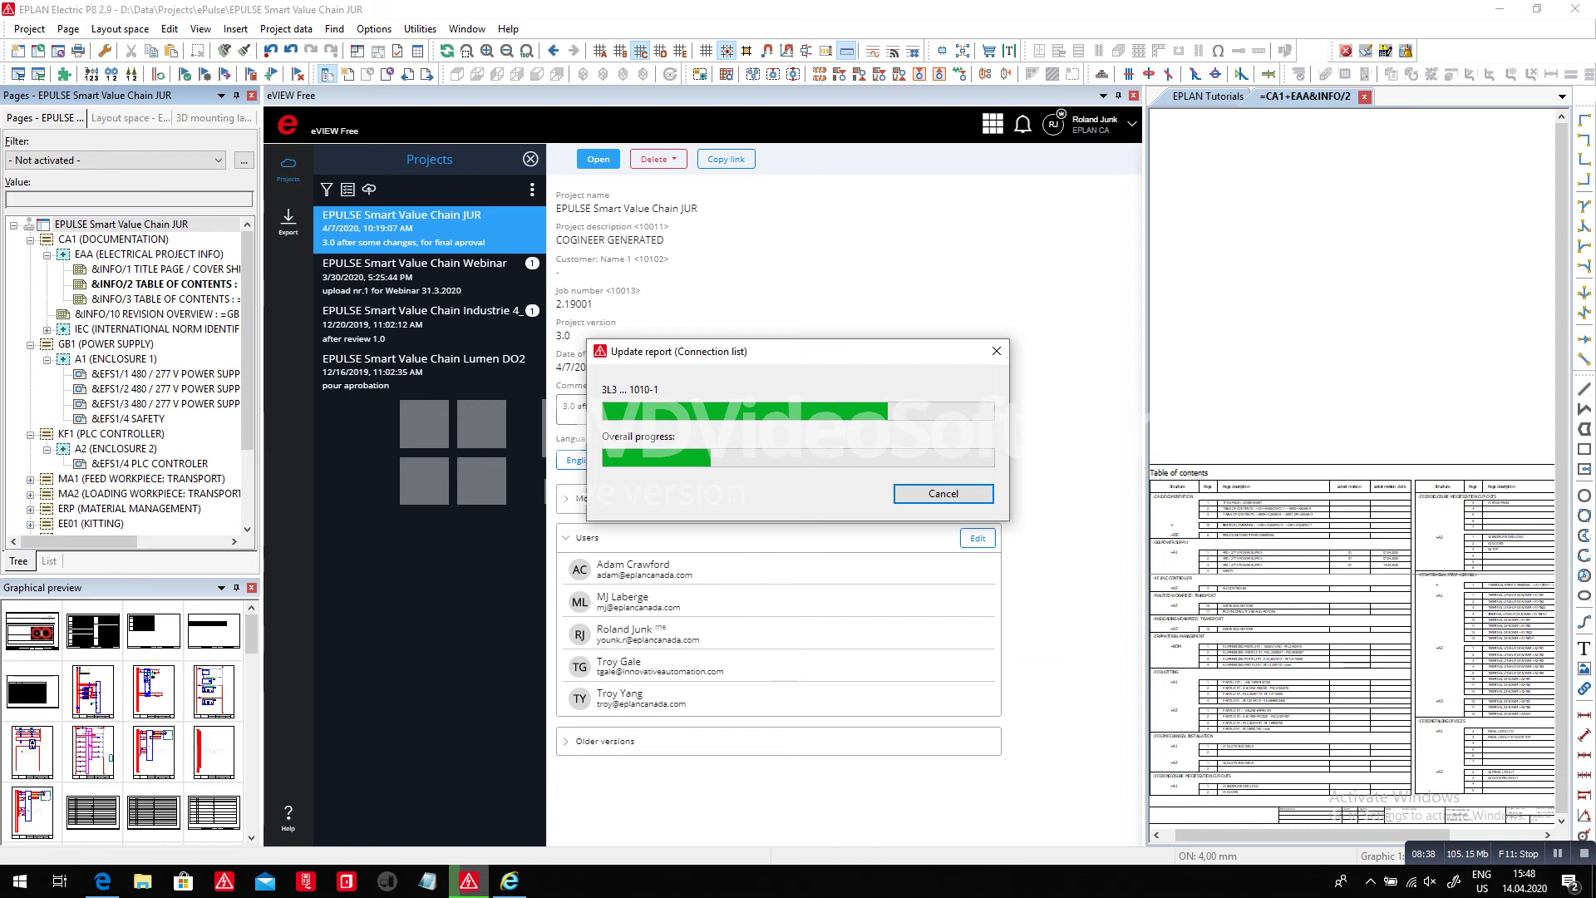
key("alt+Tab")
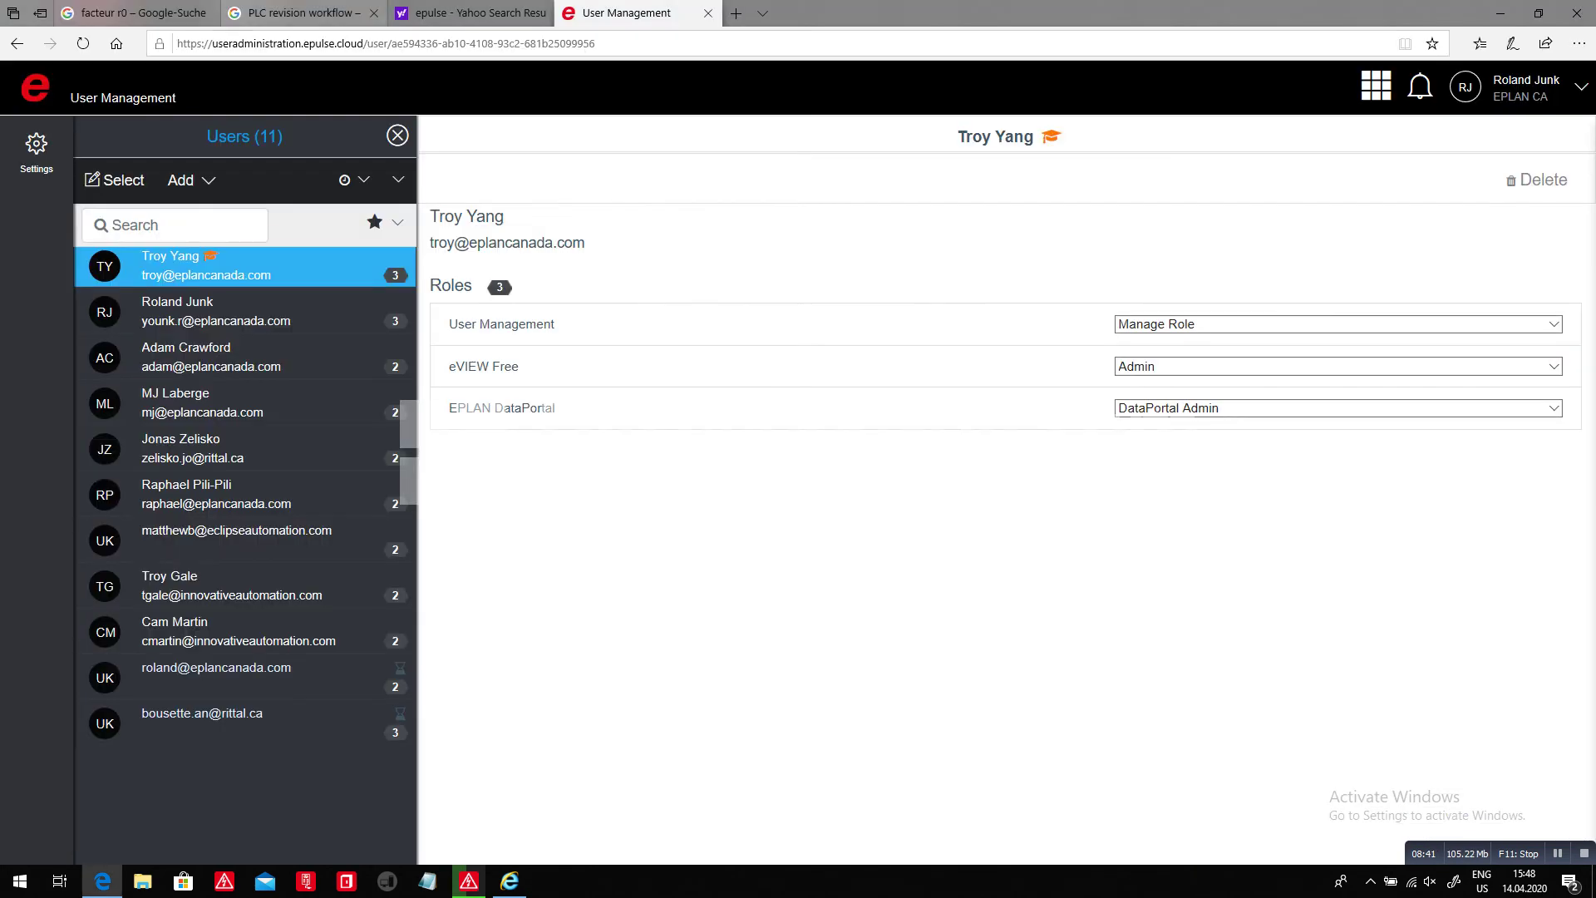
left_click(126, 14)
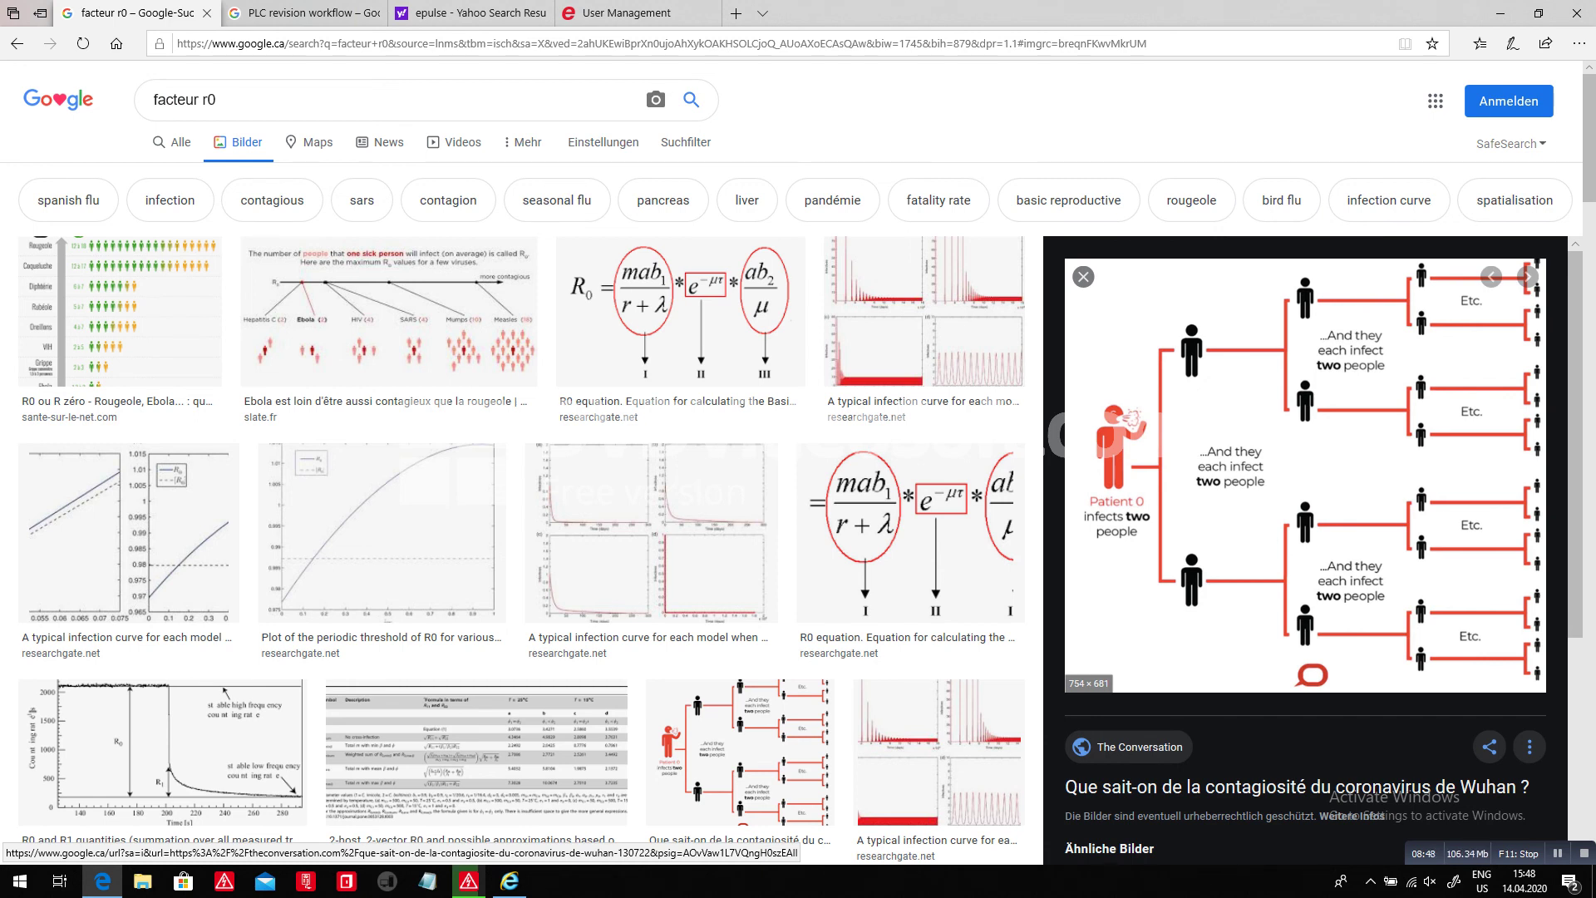
key("alt+Tab")
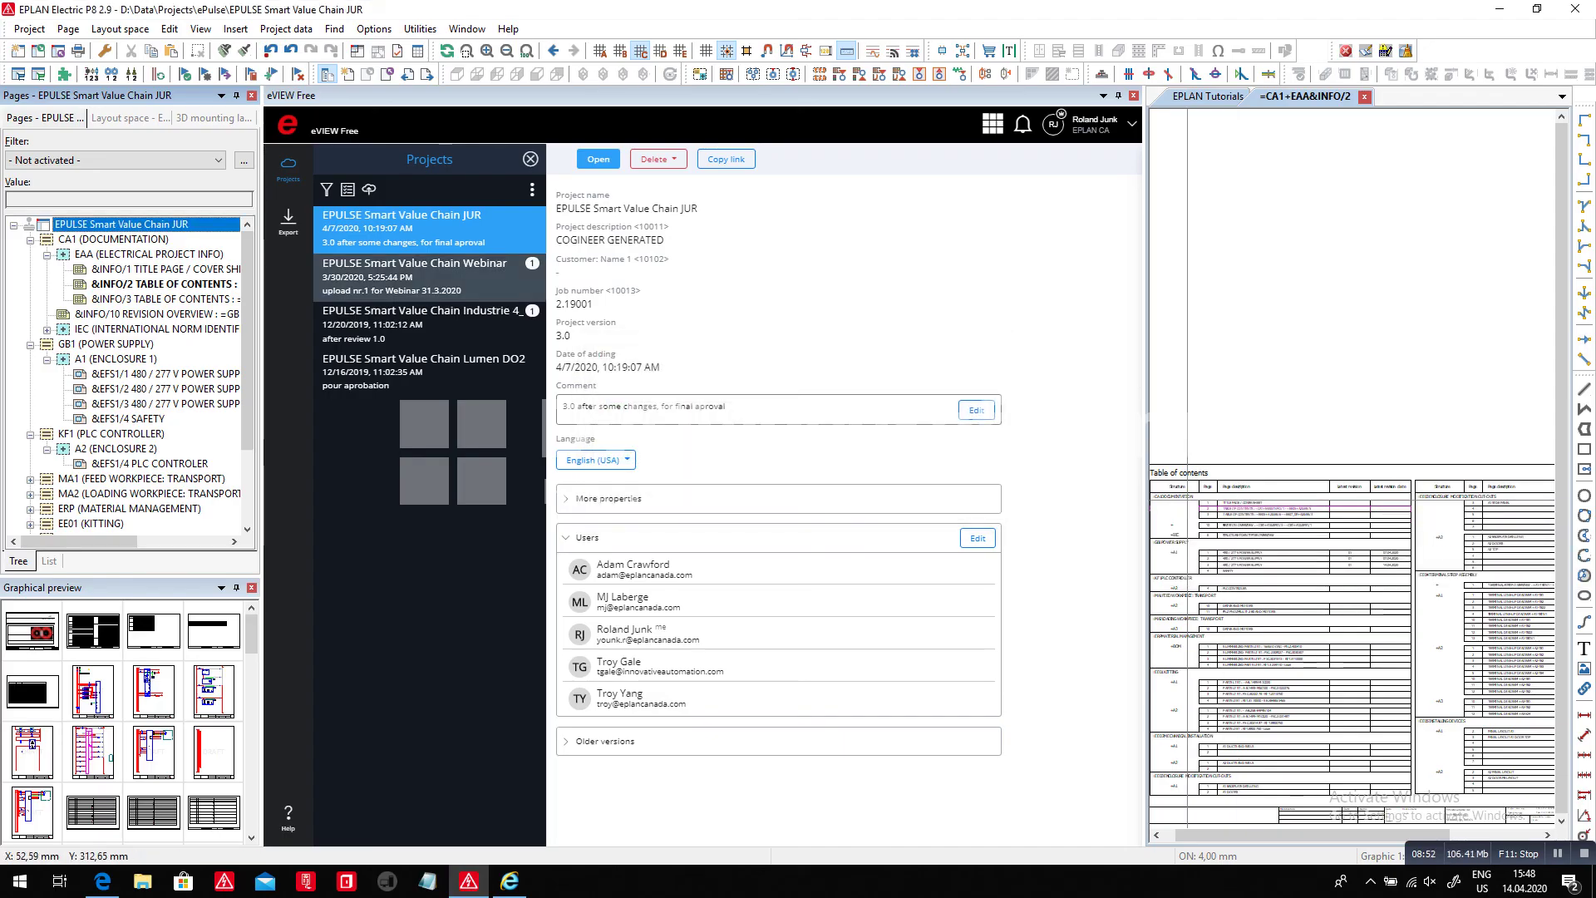
Add a new version of the EPULSE Smart Value Chain JUR project to eVIEW Free with the comment "R3.1, Upload ready for Manufacturing".
left_click(369, 190)
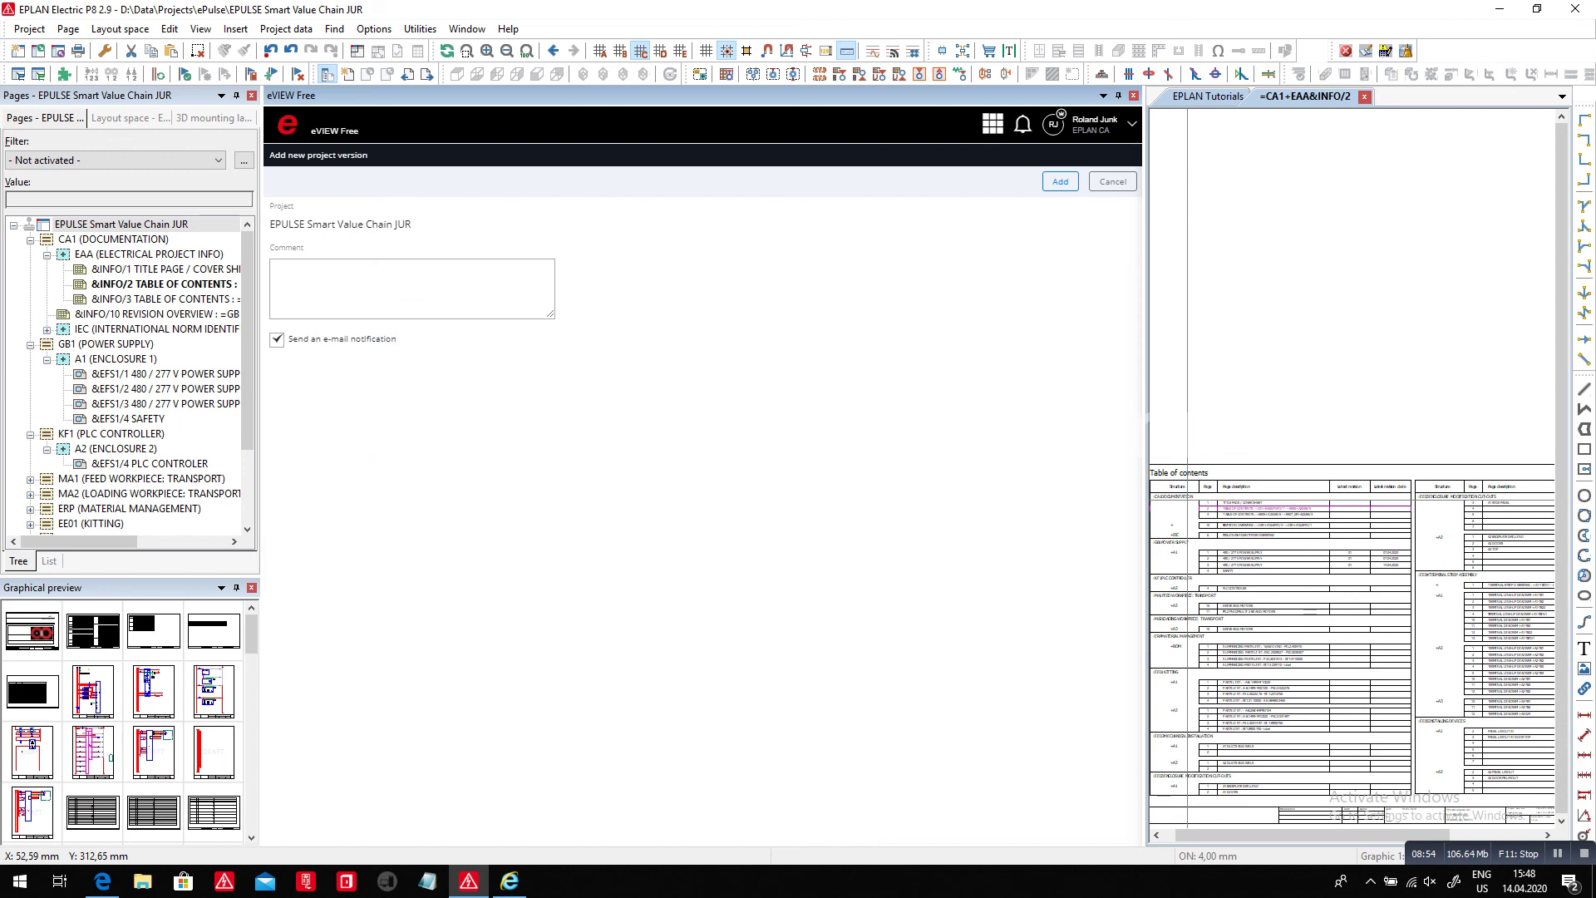
left_click(411, 289)
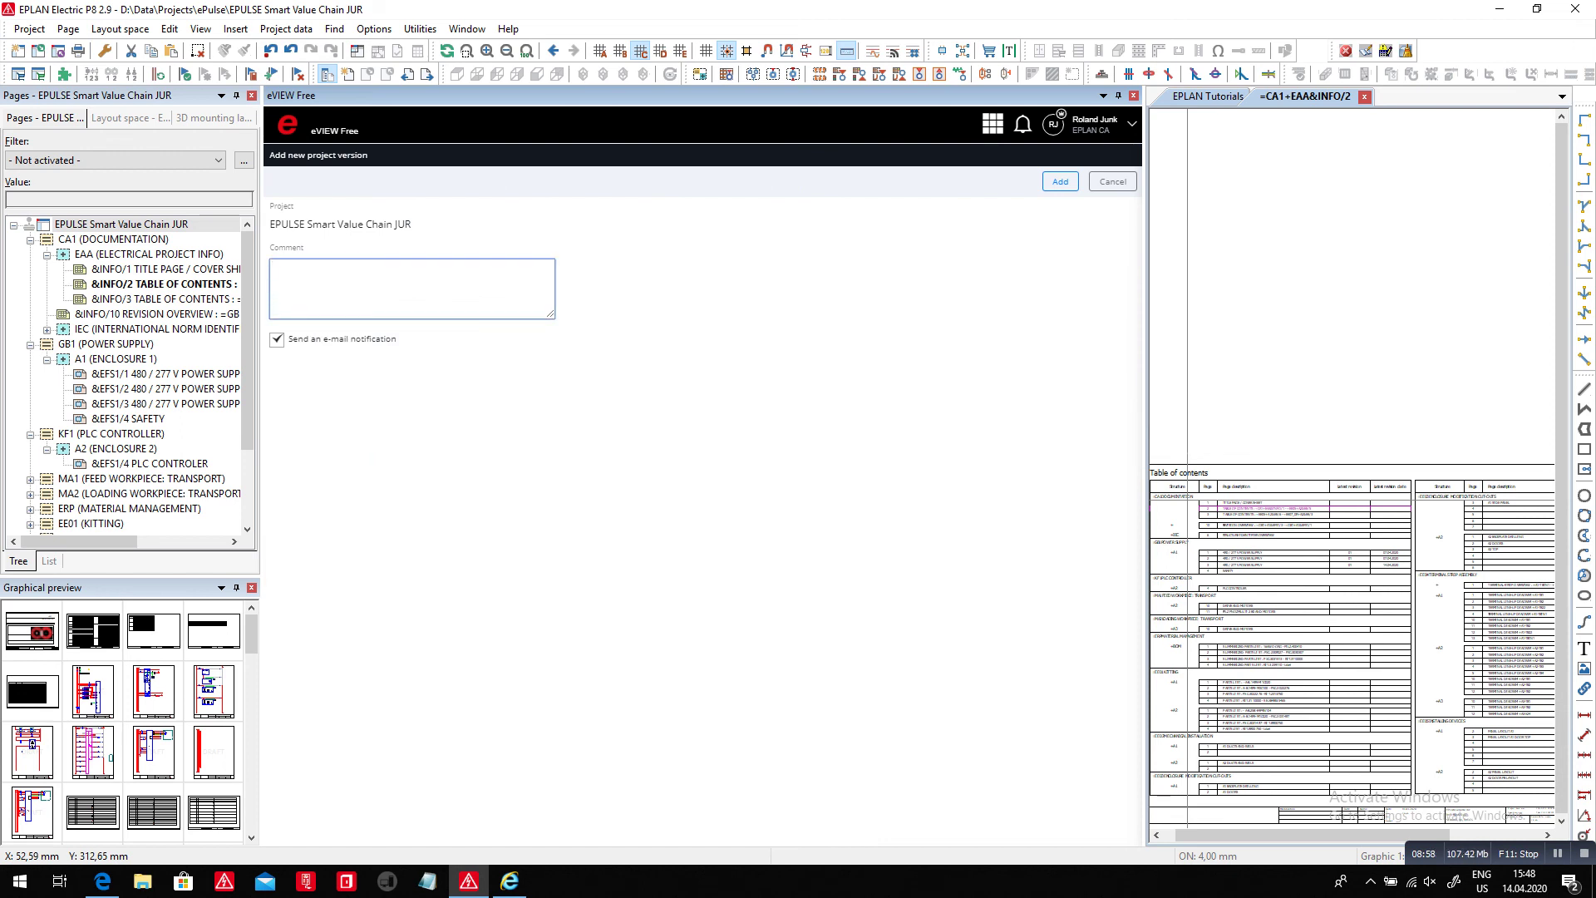
type("R3.1, Upload ready for Manufacturing")
left_click(1060, 182)
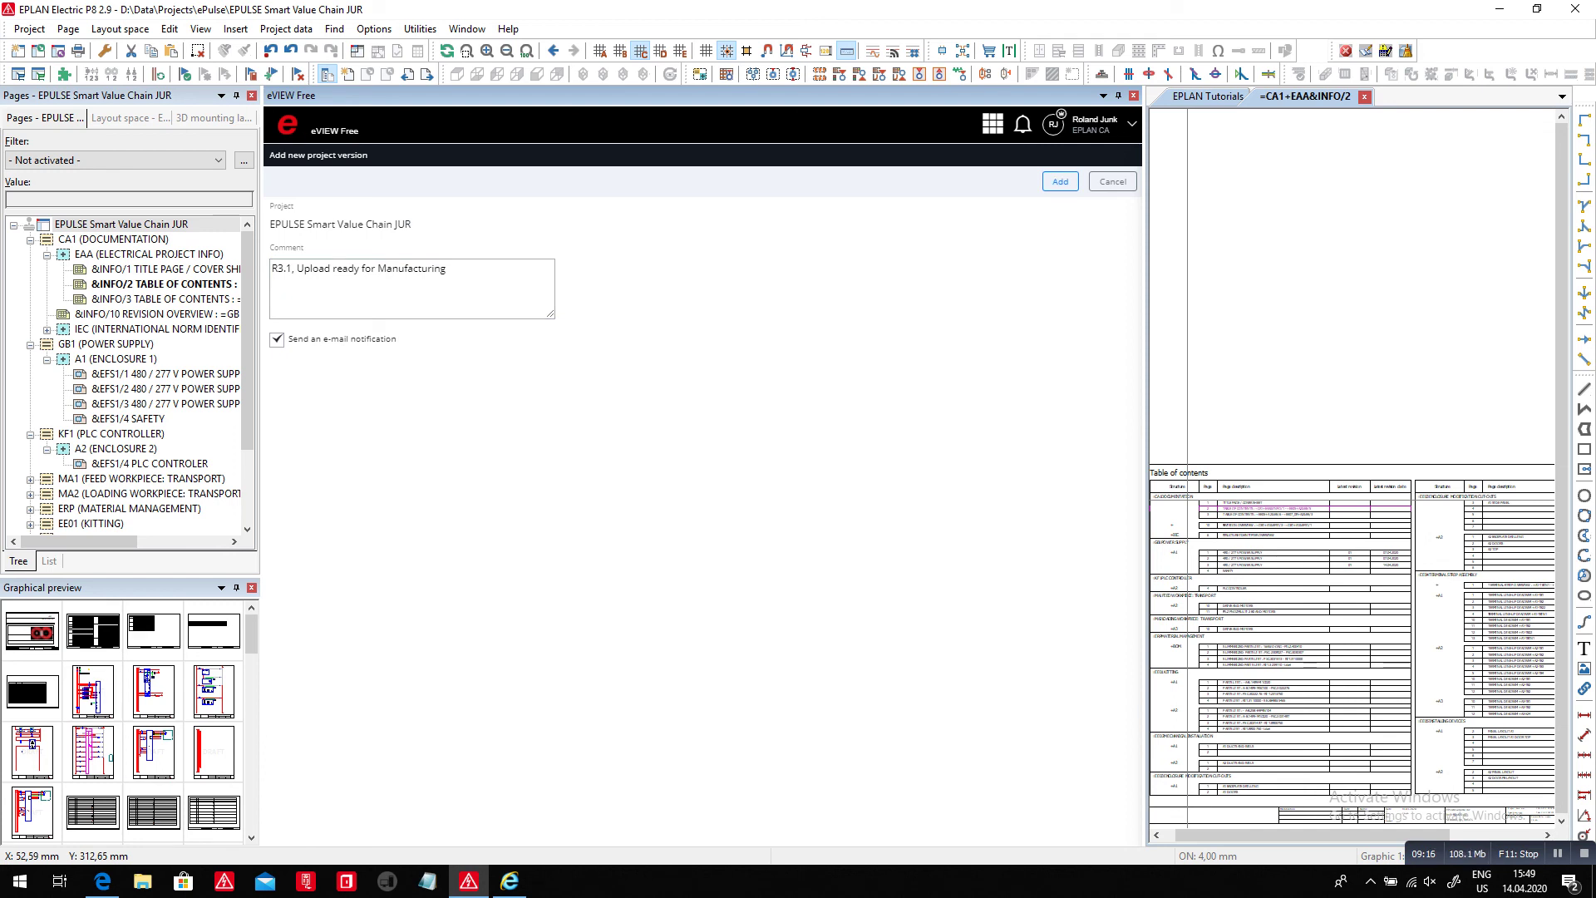